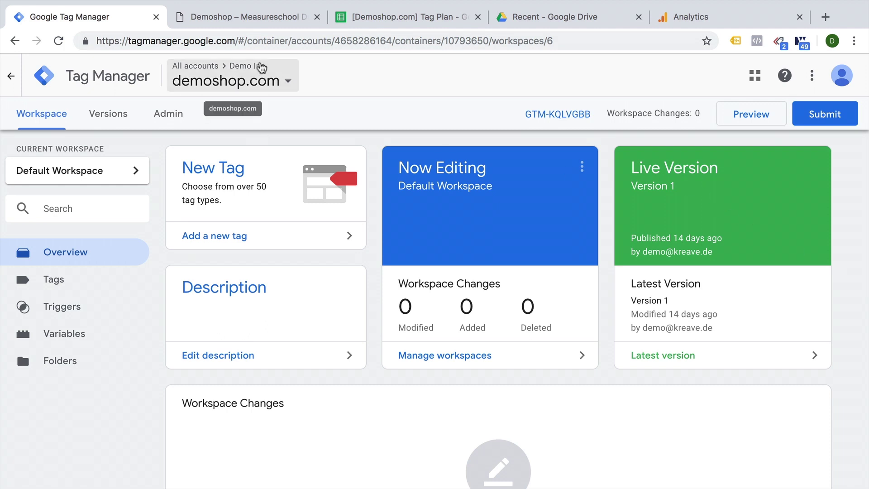
Review the Tag Plan's Google Analytics pageview row and tool IDs, then go to the Demoshop storefront.
left_click(433, 19)
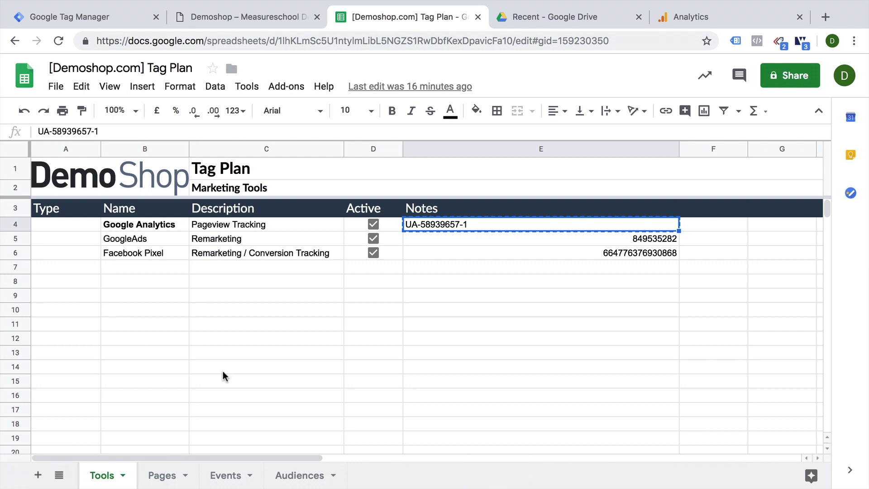
left_click(463, 278)
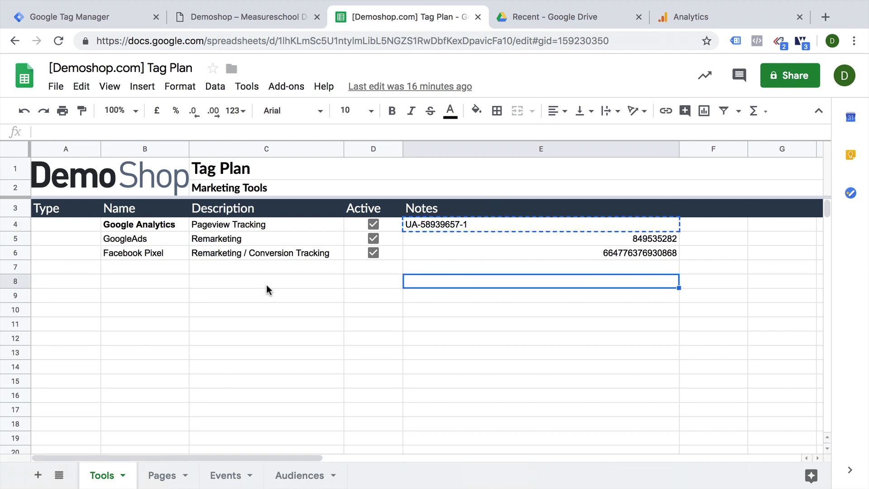
left_click(128, 295)
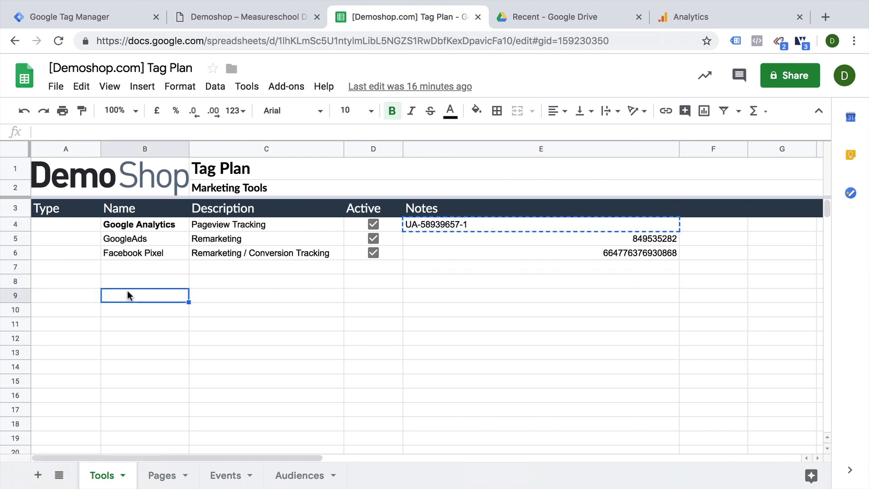
left_click(129, 230)
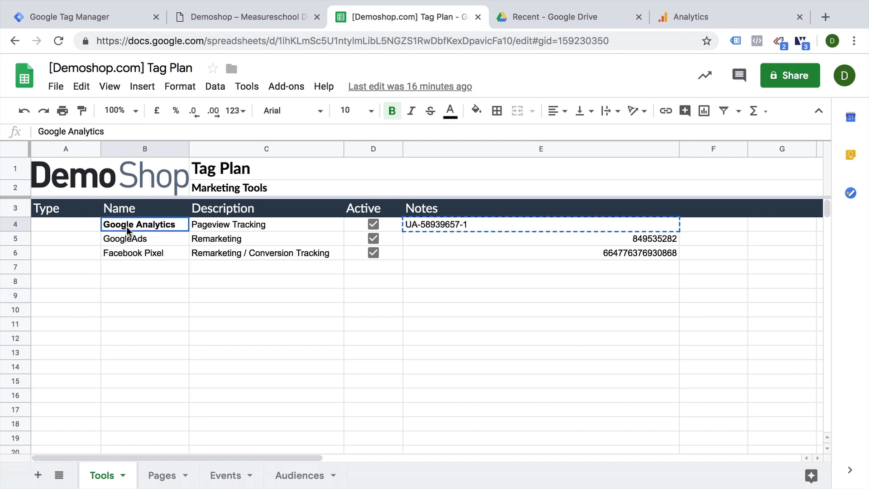
left_click(280, 226)
left_click(228, 18)
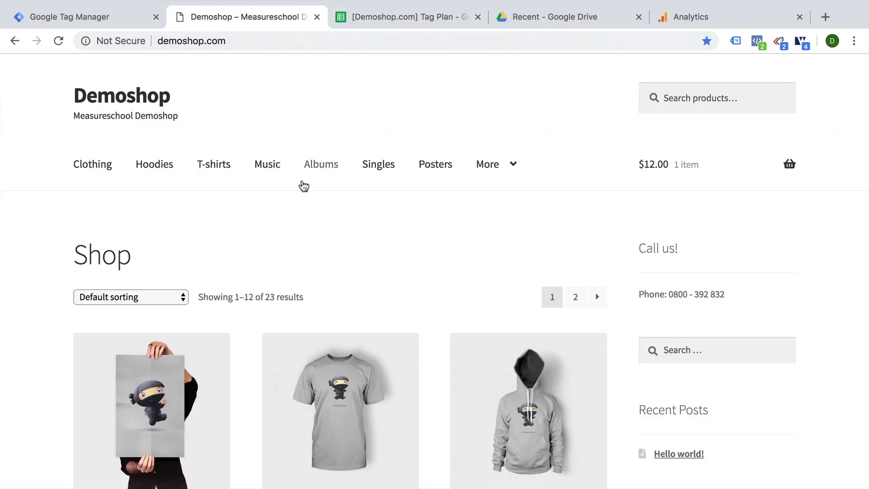
Confirm with Tag Assistant that four tags fire on the Happy Ninja product page.
scroll(363, 217, "down", 5)
left_click(363, 218)
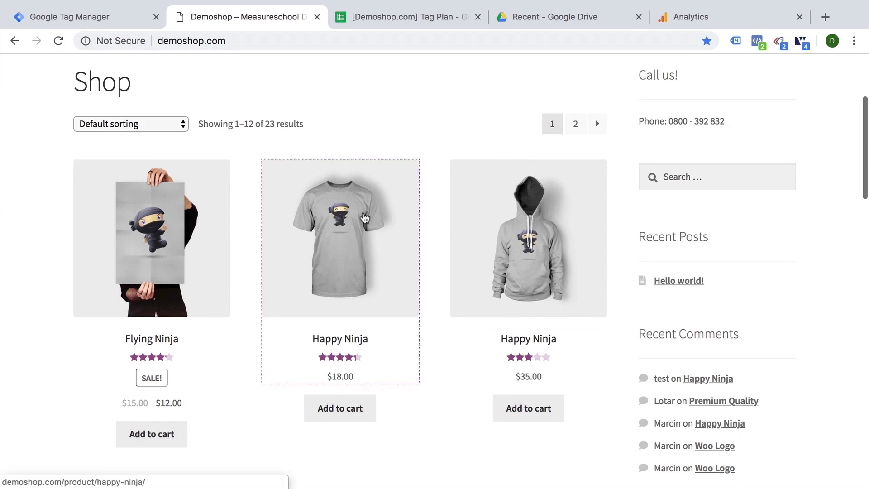
left_click(738, 40)
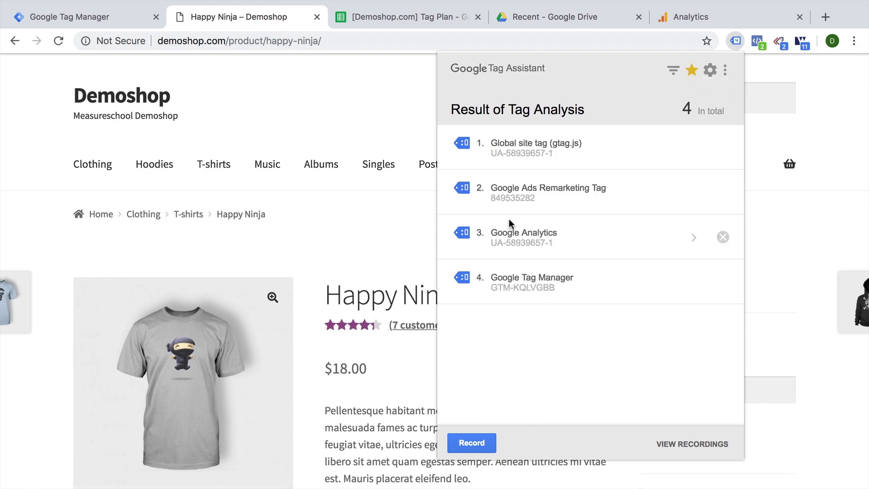
left_click(334, 213)
left_click(385, 17)
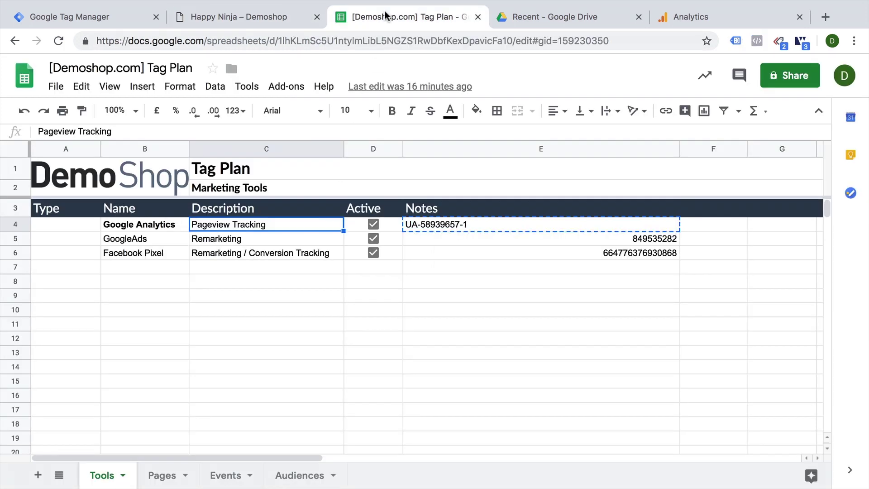
Add a new Untitled Tag from the demoshop.com workspace Overview page.
left_click(102, 23)
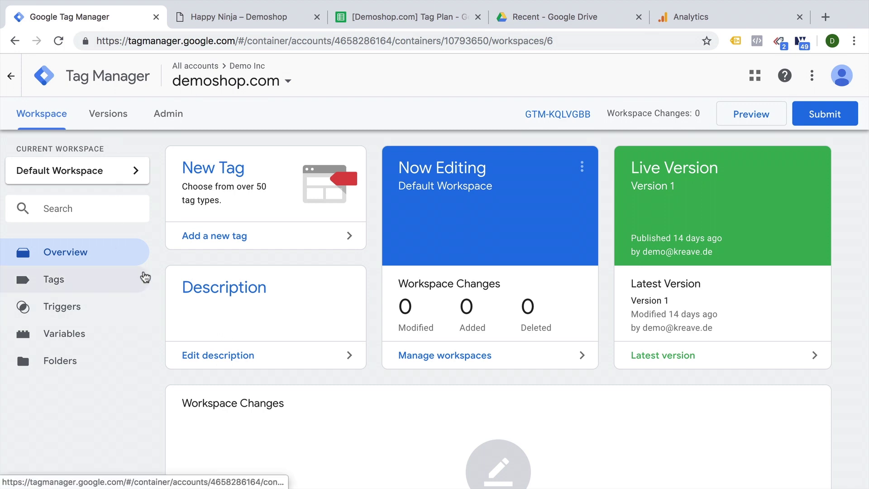
left_click(234, 237)
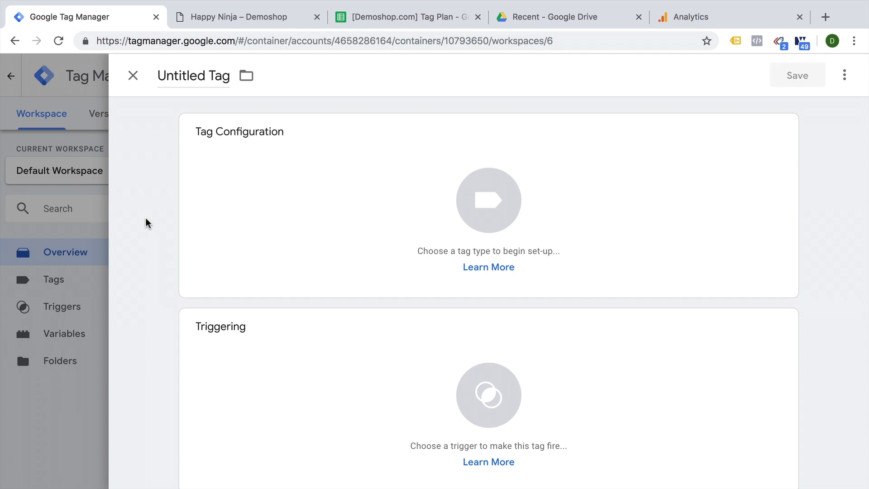
Rename the new tag to 'GA - Pageview - All Pages'.
left_click(189, 78)
double_click(189, 78)
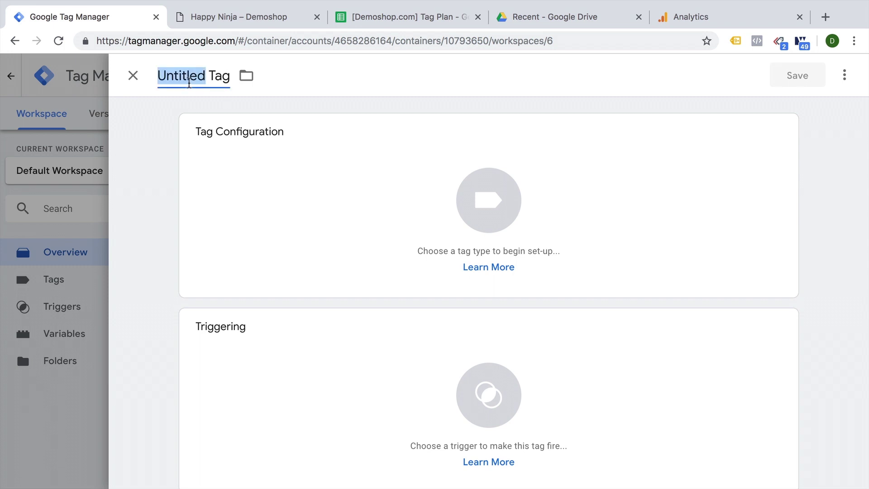
triple_click(189, 80)
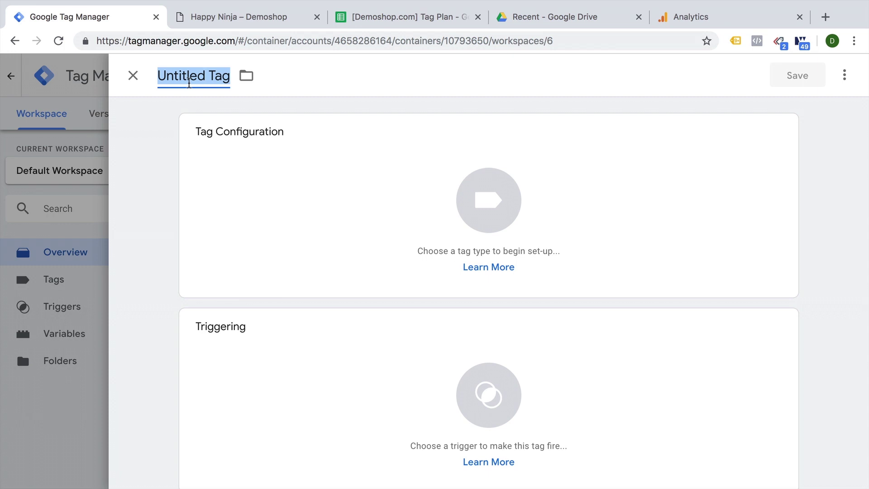
type("GA ")
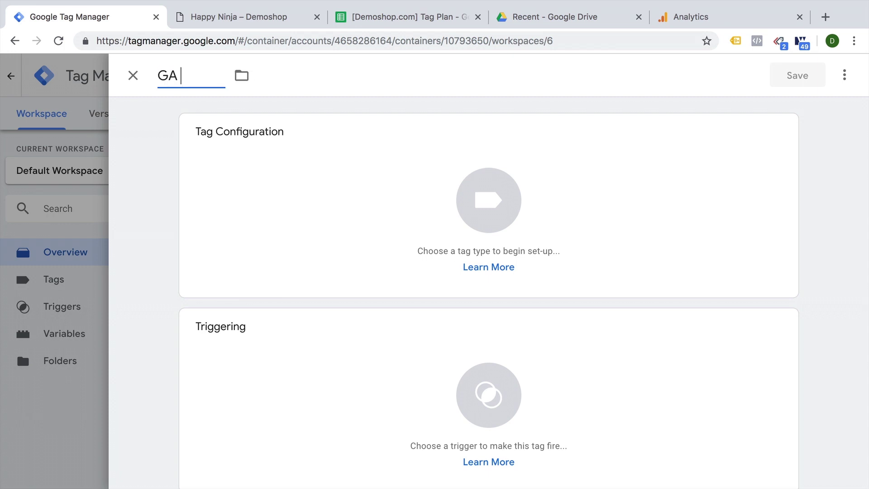
type("- Pageview -")
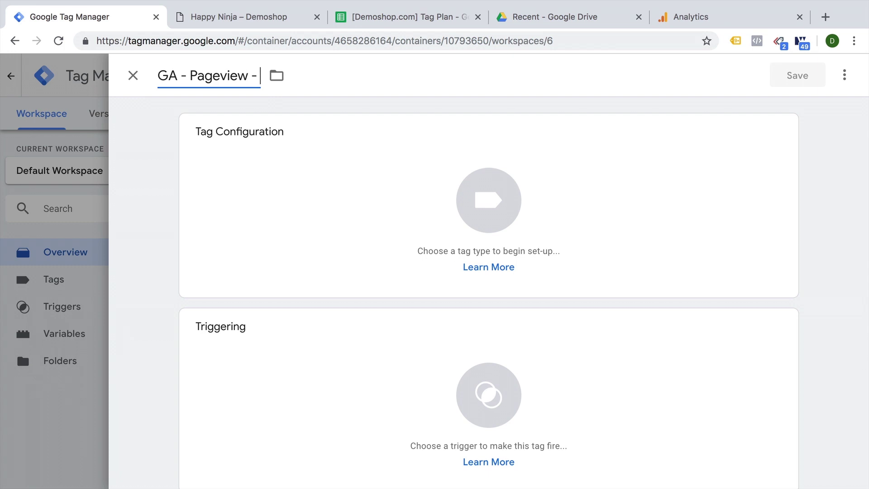
type("All Pages")
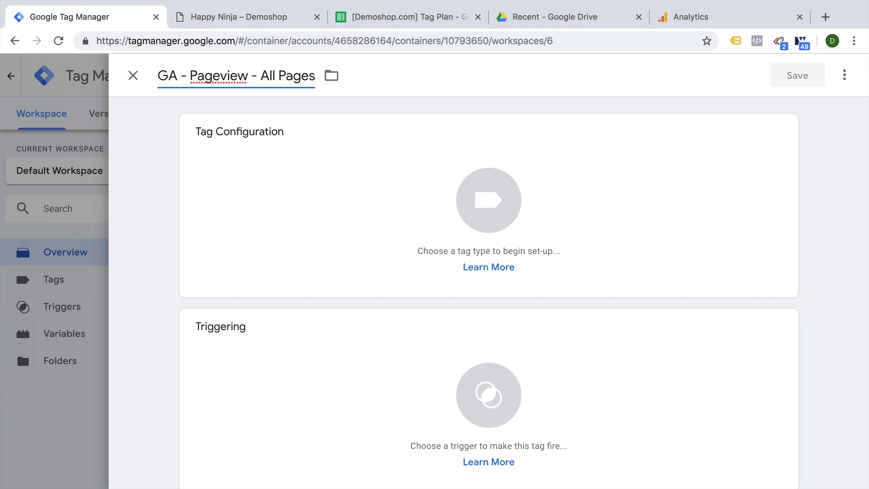
Leave the tag unfiled and bring up the list of tag types.
left_click(336, 83)
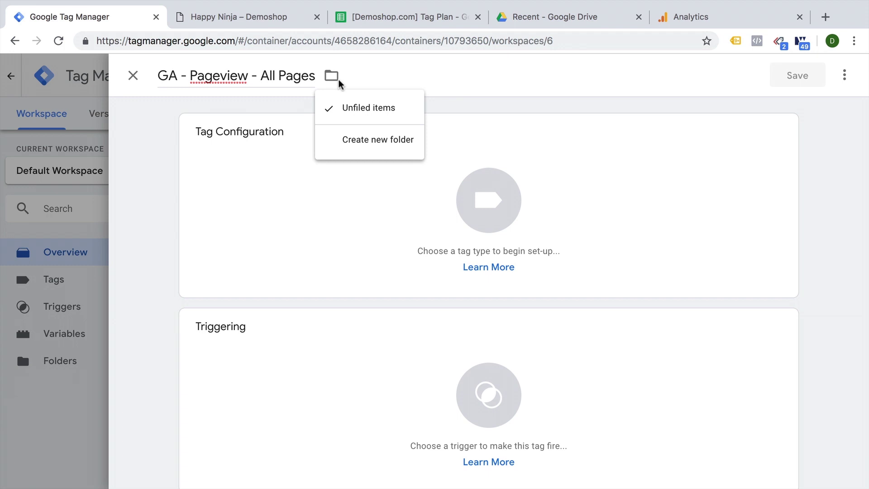
left_click(248, 105)
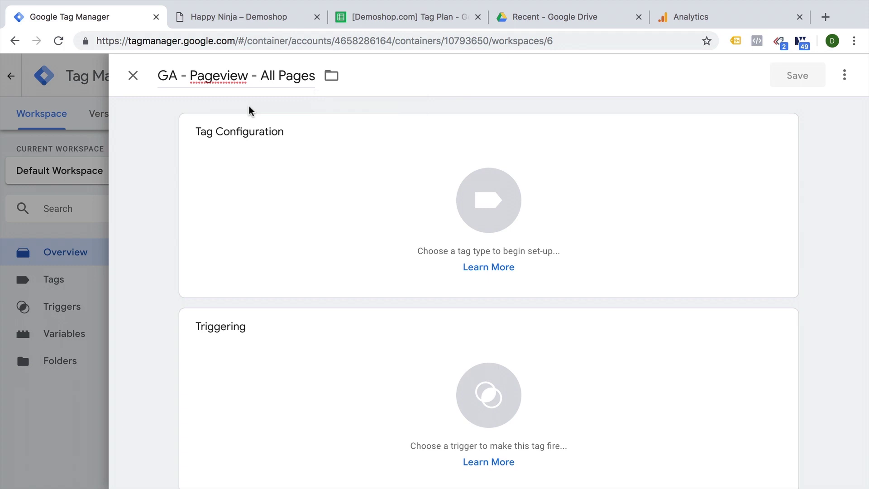
left_click(508, 217)
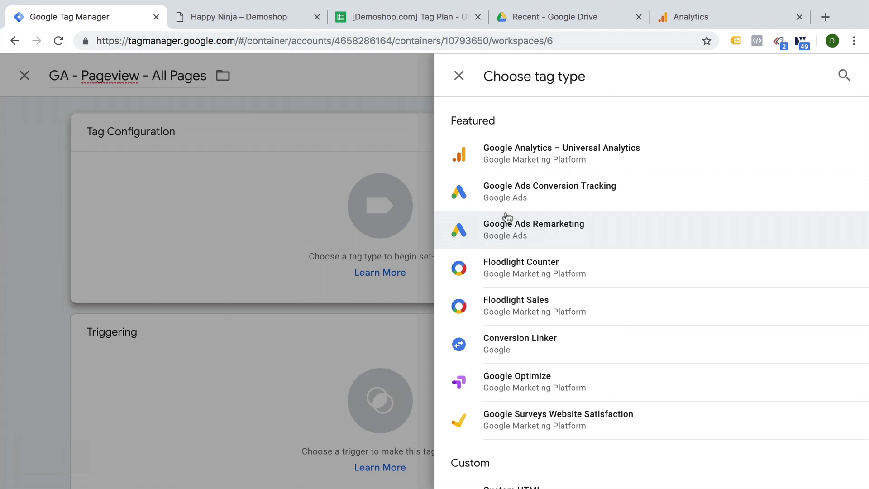
Choose Google Analytics – Universal Analytics as the tag type from the Featured list.
scroll(507, 219, "down", 15)
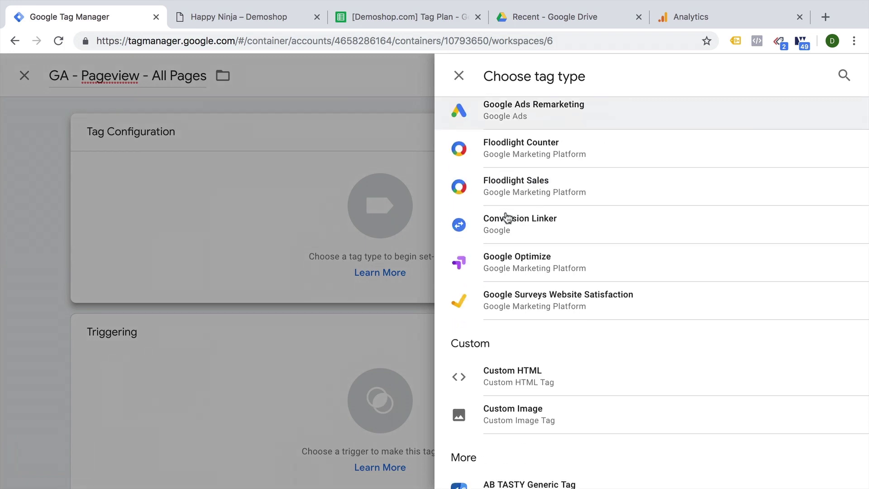
scroll(507, 218, "down", 20)
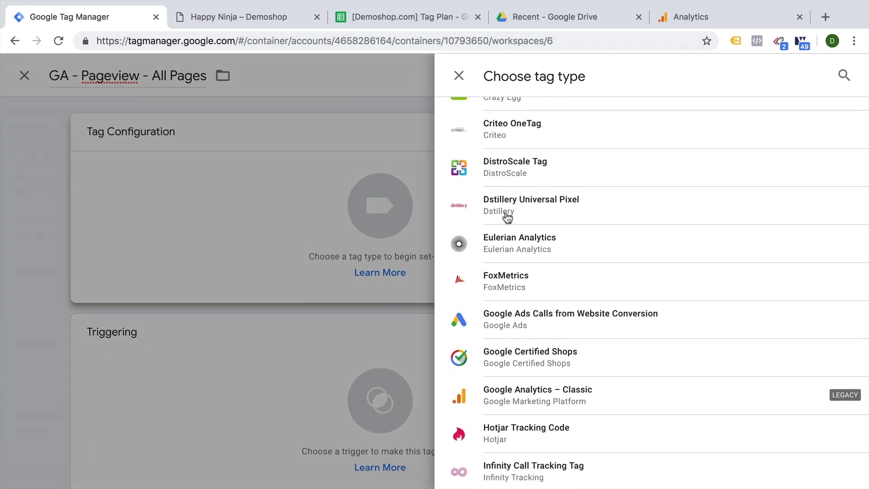
scroll(507, 219, "down", 13)
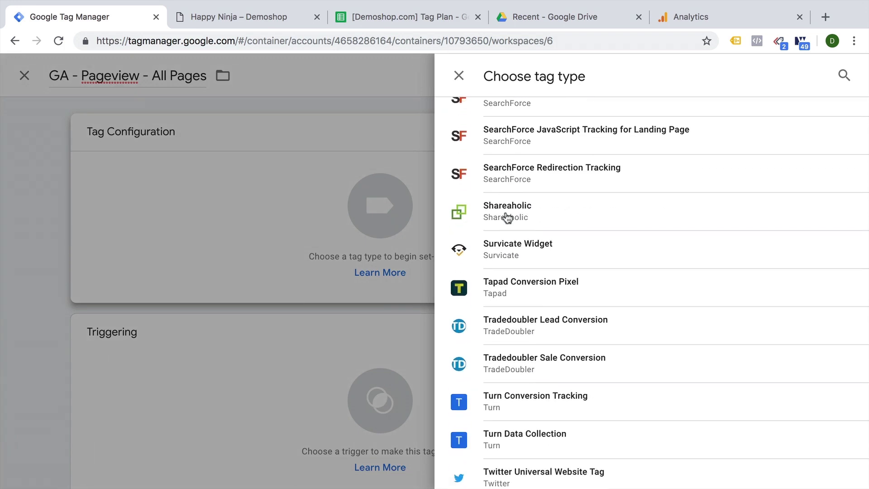
scroll(507, 218, "up", 20)
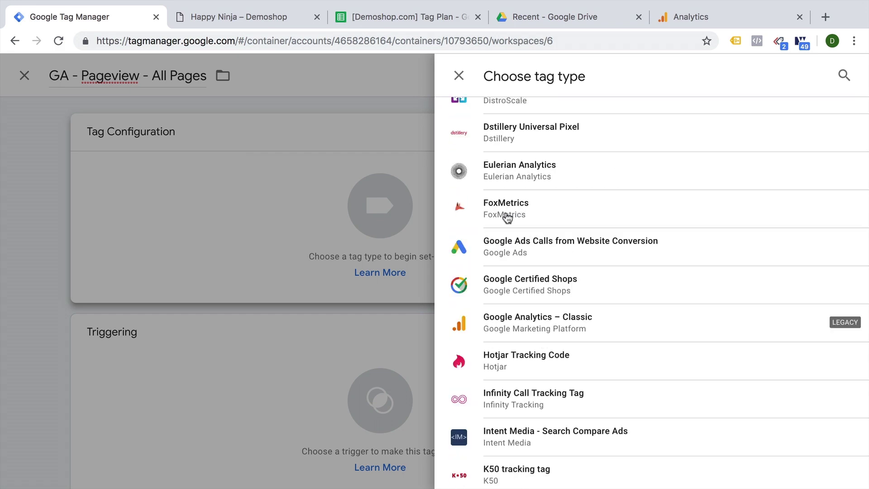
scroll(507, 218, "down", 4)
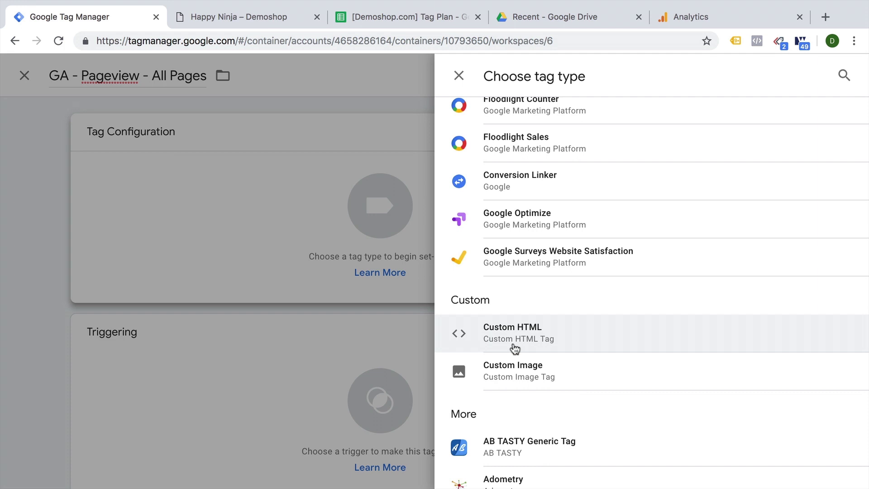
scroll(515, 348, "up", 4)
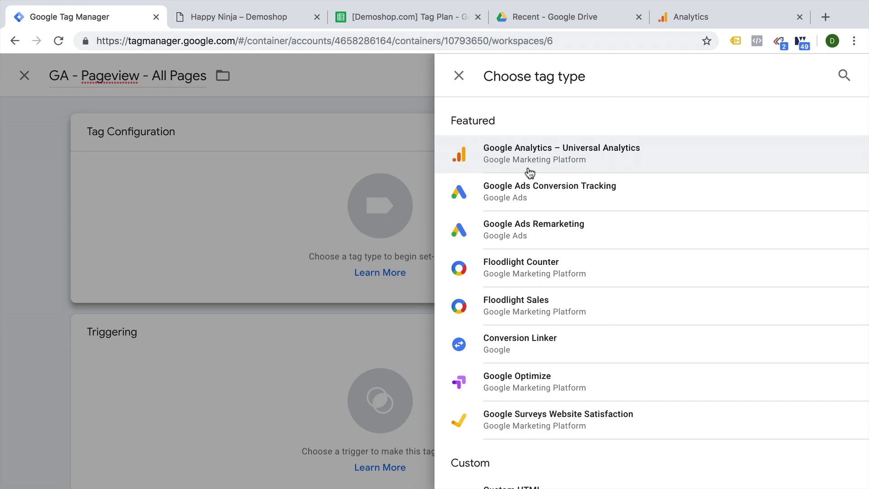
left_click(556, 158)
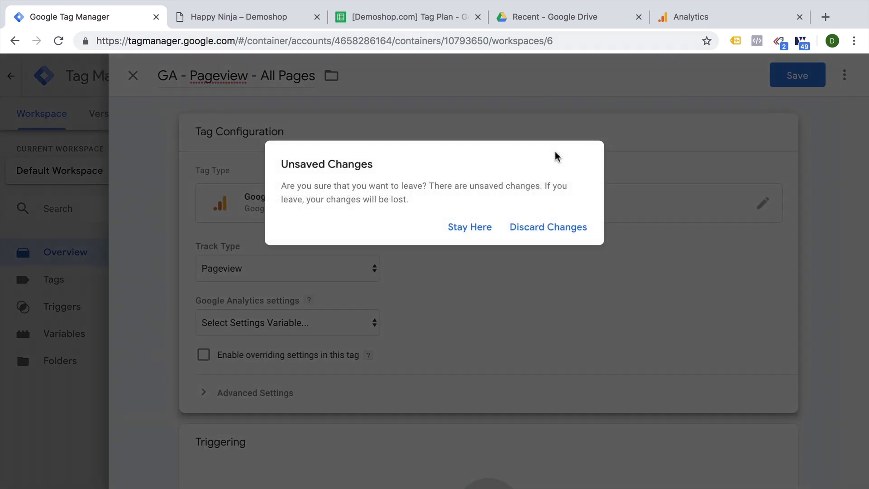
Keep editing the tag, expand Advanced Settings and leave Track Type as Pageview.
left_click(473, 233)
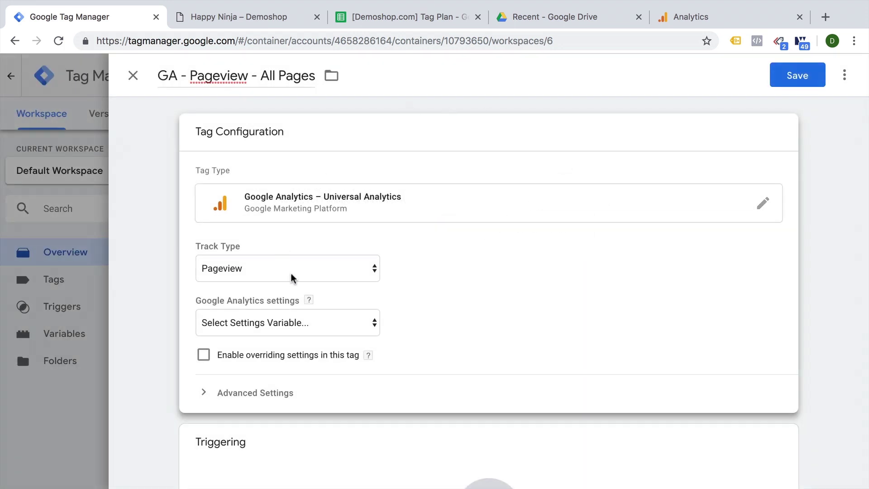
scroll(465, 224, "down", 3)
scroll(465, 224, "up", 3)
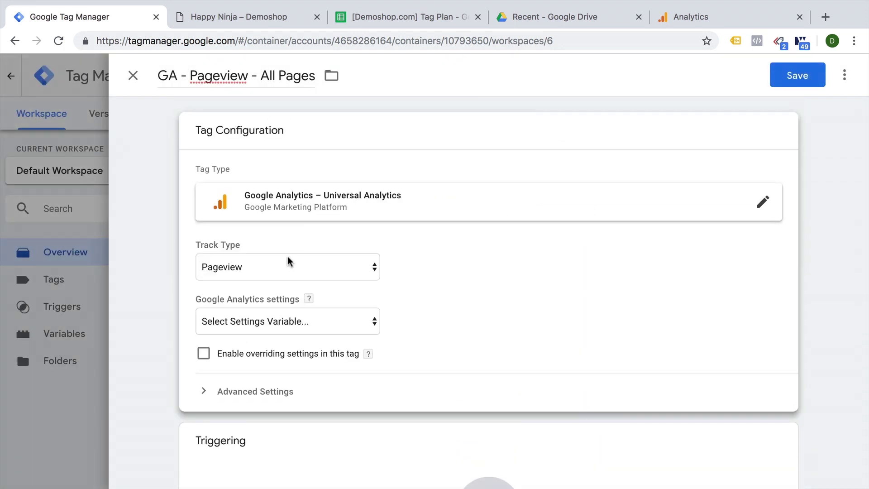
left_click(204, 393)
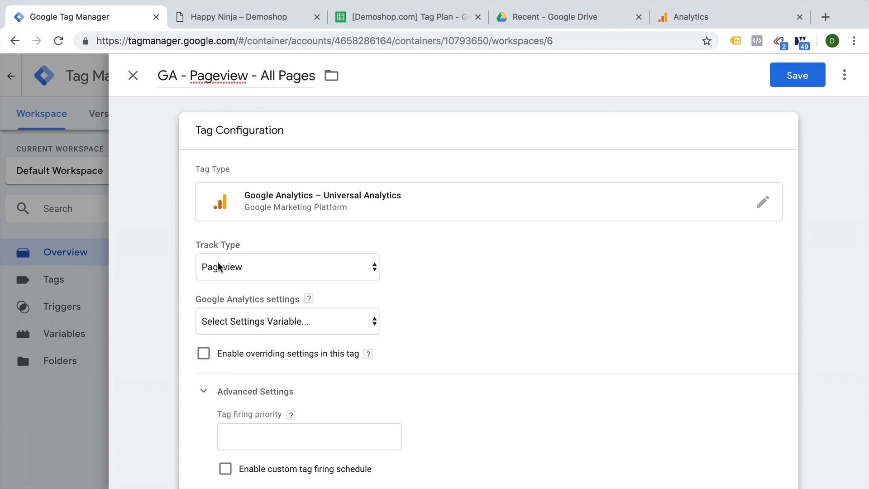
left_click(235, 265)
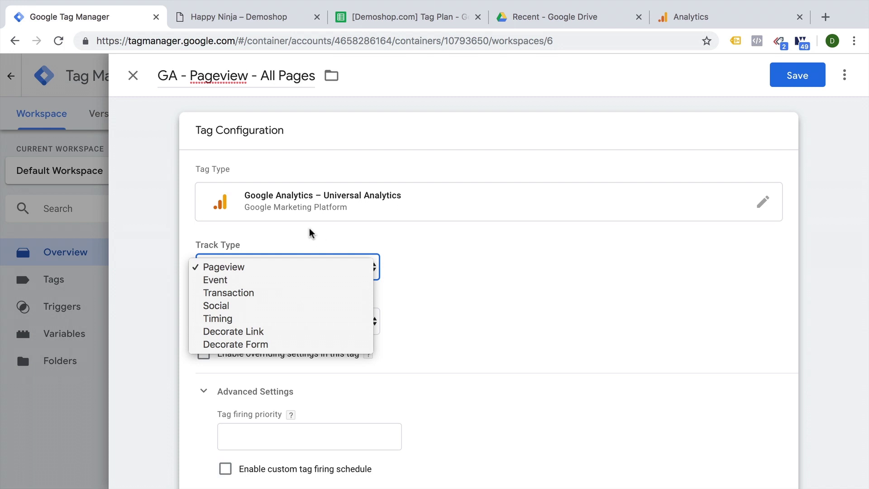
left_click(242, 267)
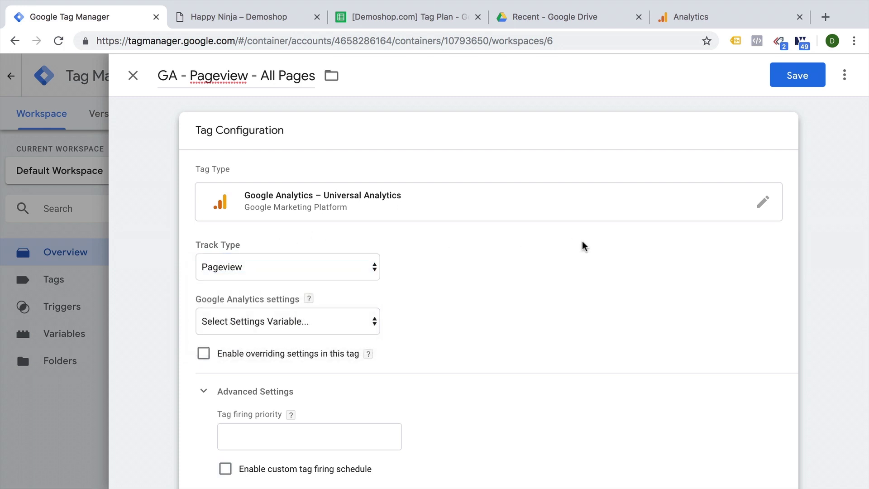
Create a new variable for the tag's Google Analytics settings.
scroll(465, 255, "down", 3)
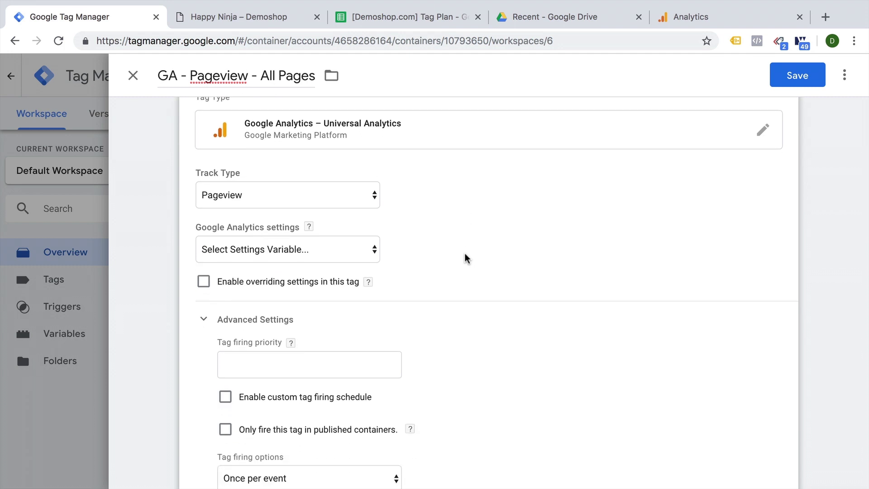
left_click(362, 246)
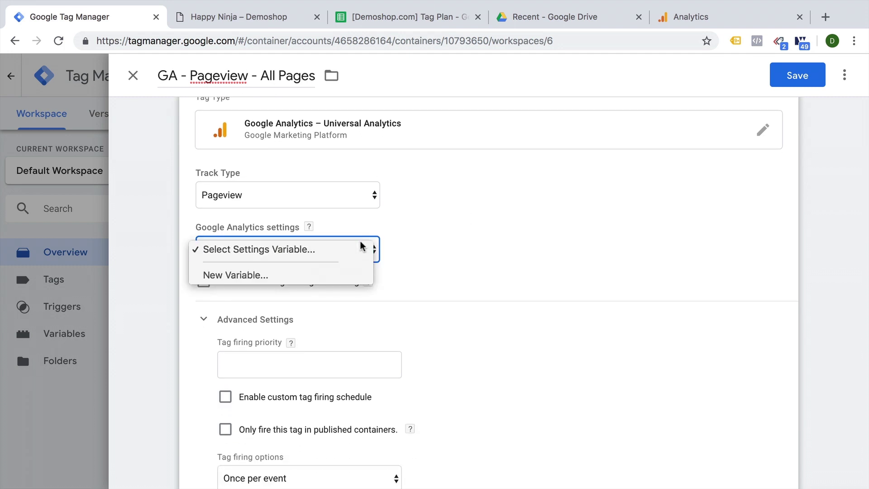
left_click(462, 274)
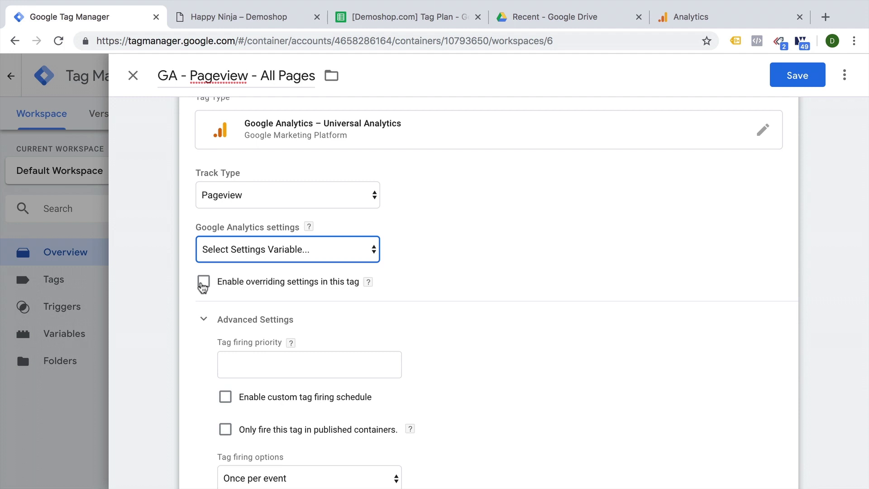
left_click(341, 259)
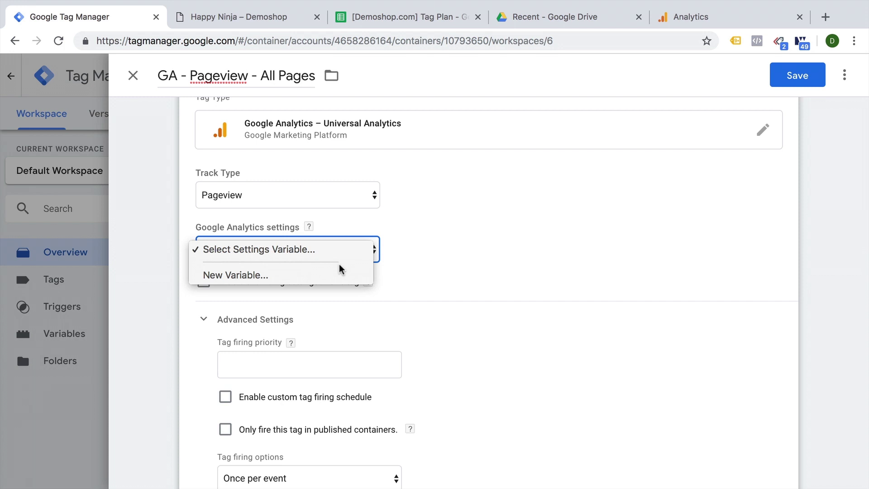
left_click(246, 275)
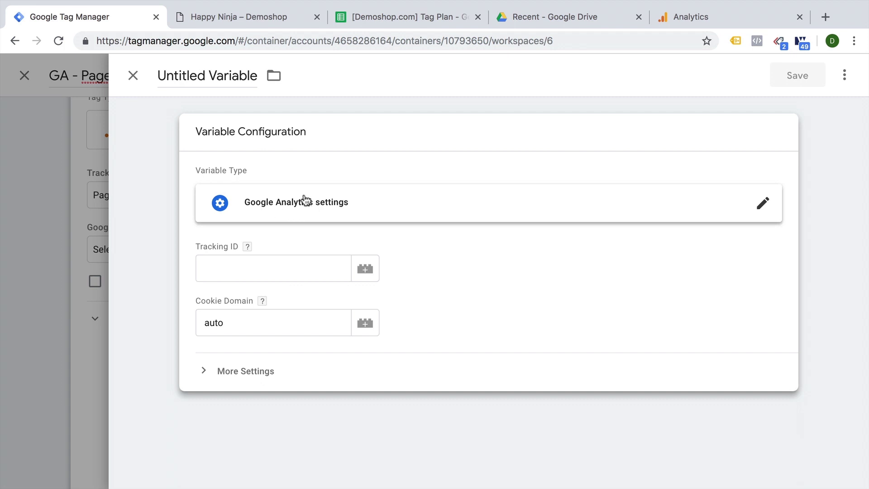
Clear the variable's Untitled Variable name and switch to Google Analytics.
double_click(187, 71)
triple_click(187, 71)
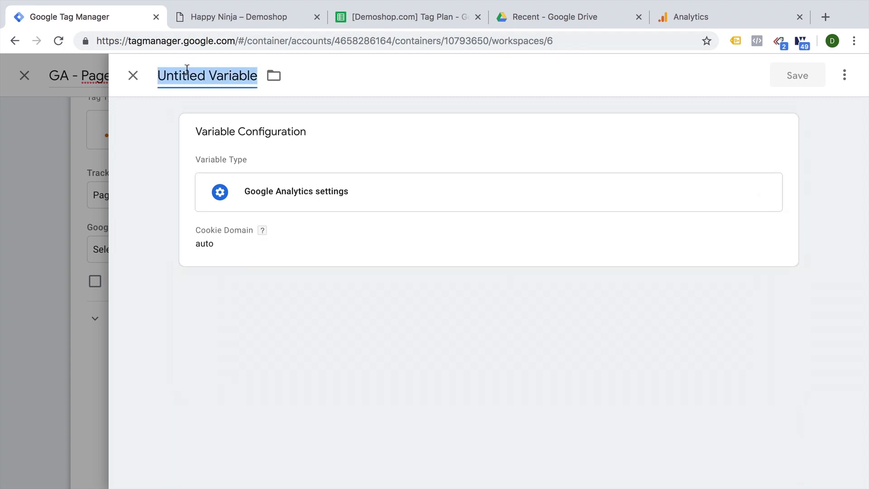
key("BackSpace")
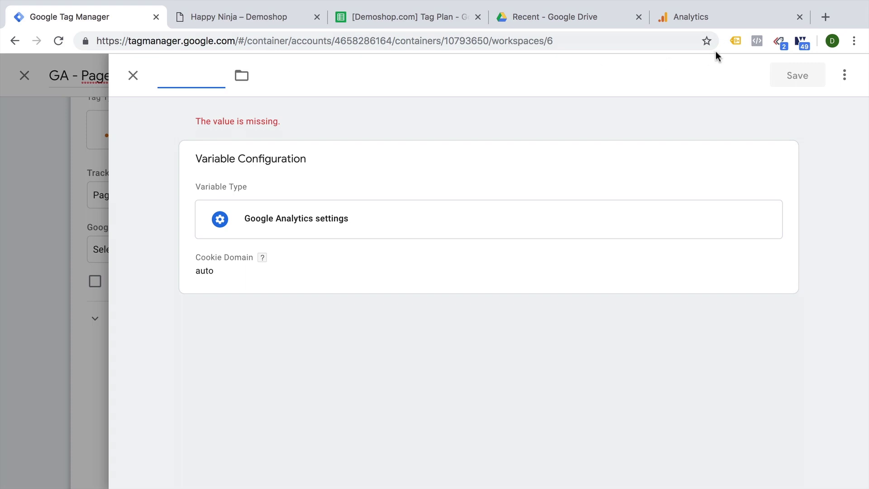
left_click(721, 23)
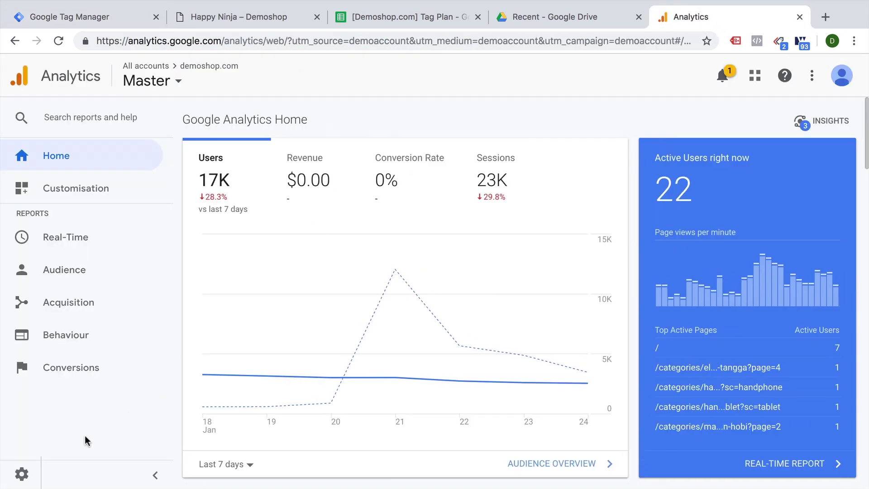
Find Tracking ID UA-58939657-1 under Admin > Tracking Info > Tracking Code, then return to the Tag Plan.
left_click(21, 475)
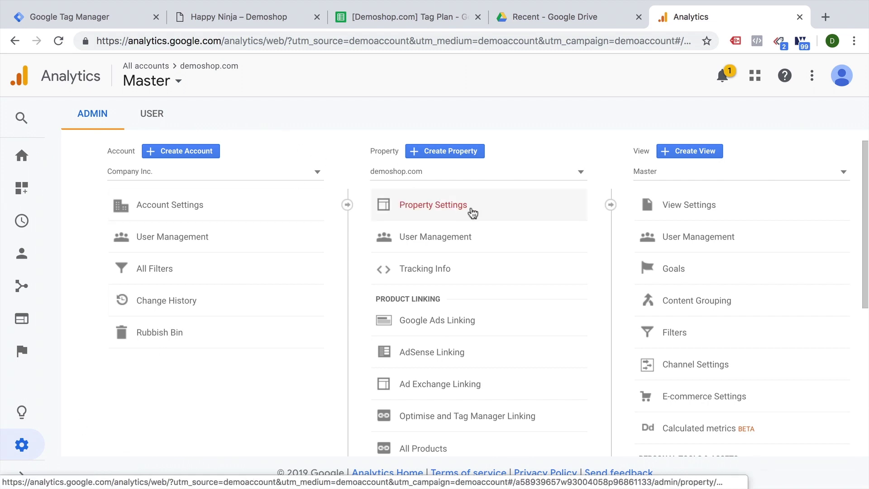
left_click(448, 272)
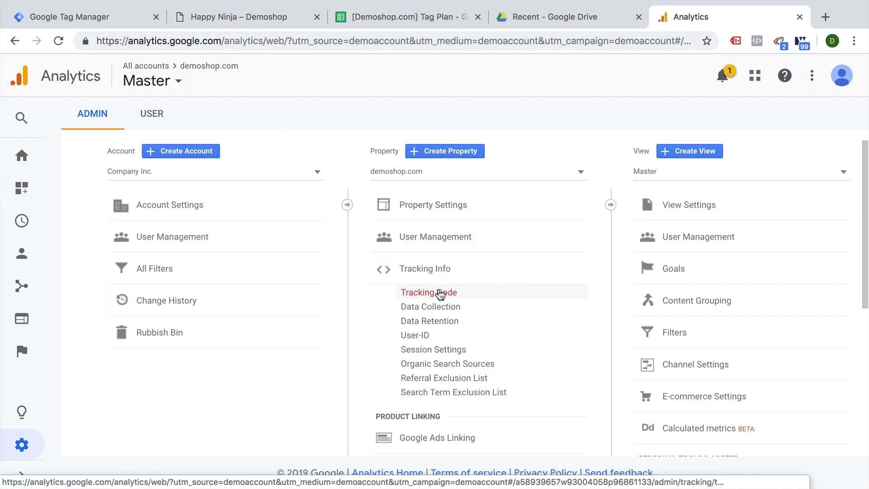
left_click(440, 293)
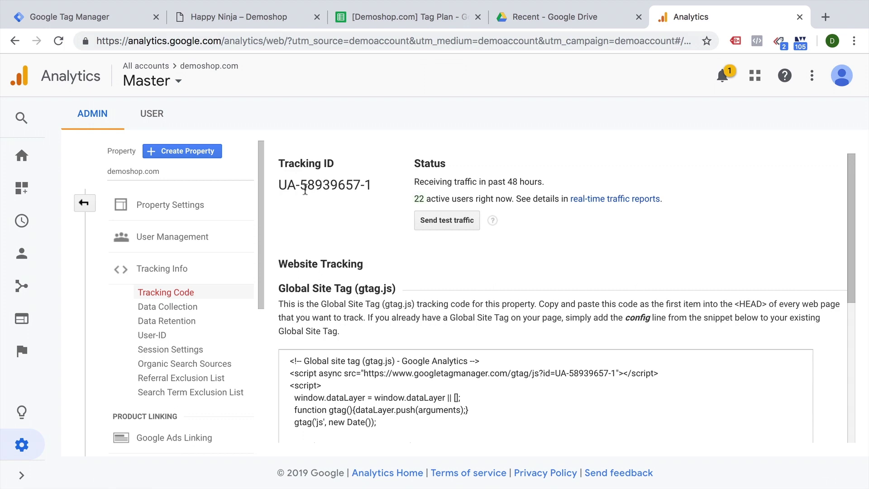
left_click(413, 16)
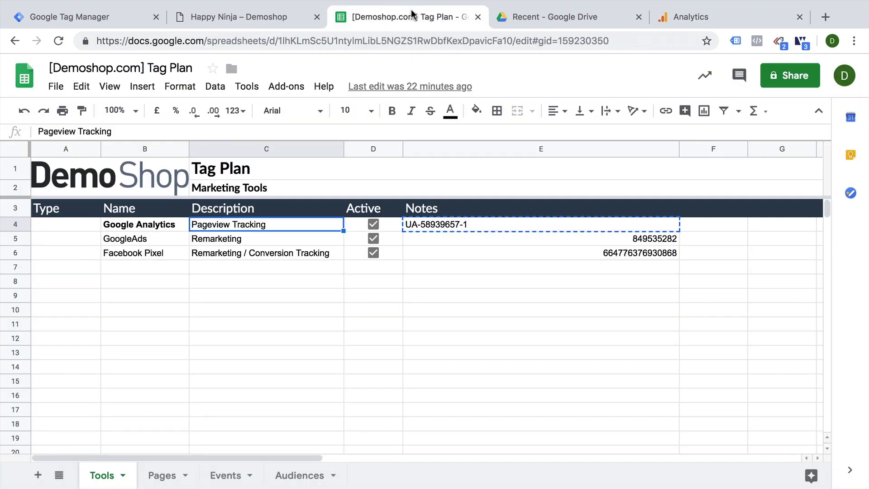
Copy UA-58939657-1 from cell E4 and paste it as the variable's name.
left_click(516, 228)
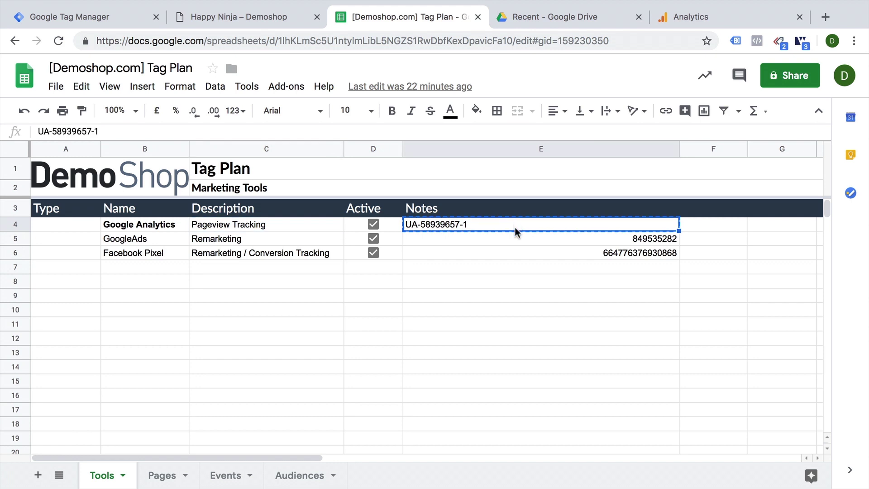
left_click(63, 23)
type("UA-58939657-1")
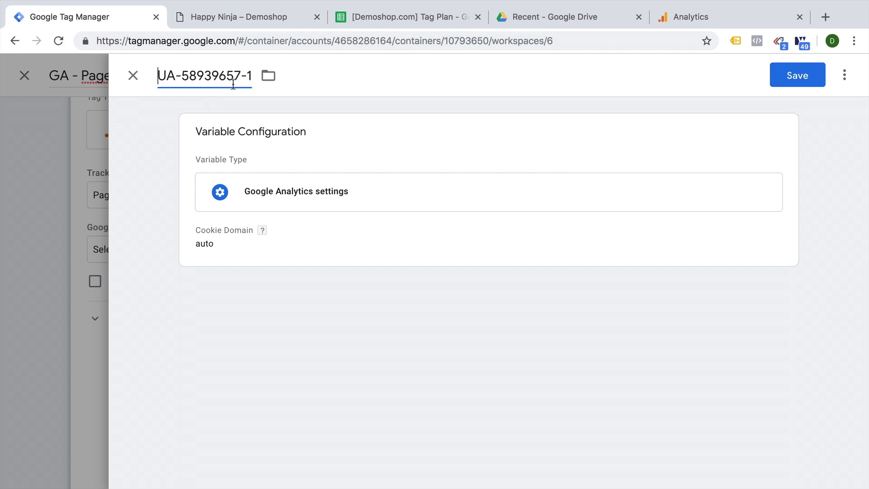
Enter UA-58939657-1 as the variable's Tracking ID and save the variable.
left_click(420, 214)
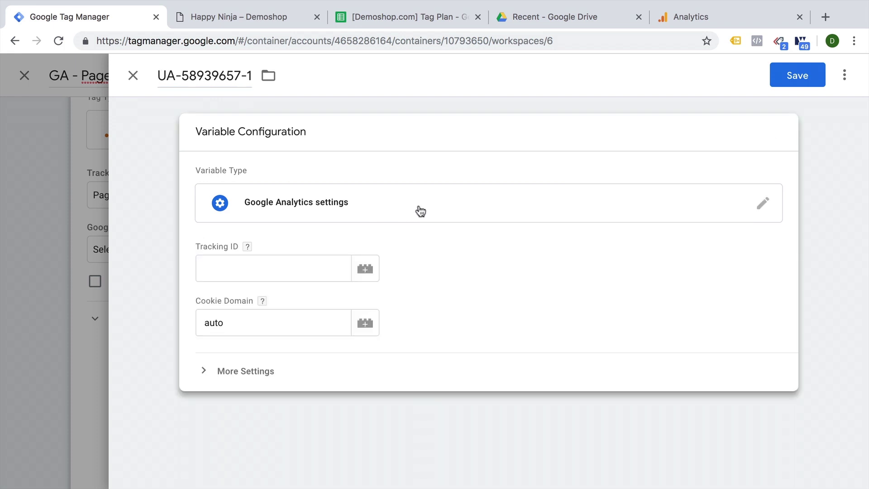
left_click(263, 274)
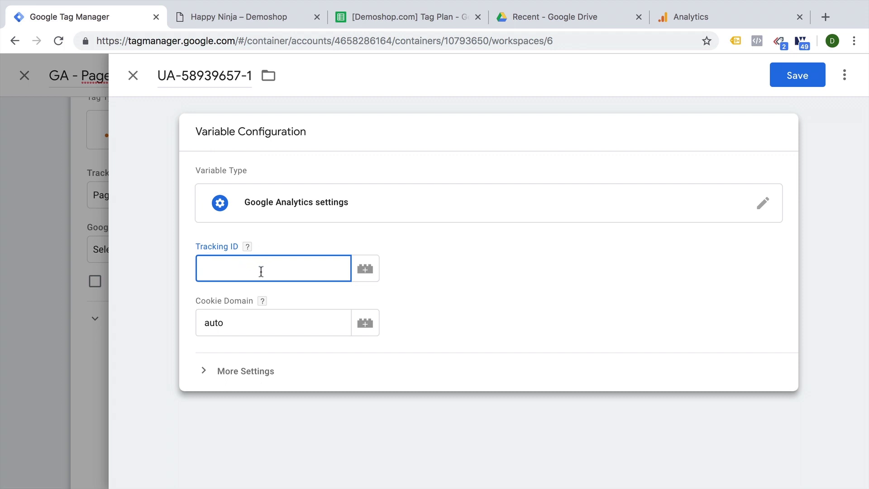
type("UA-58939657-1")
left_click(805, 75)
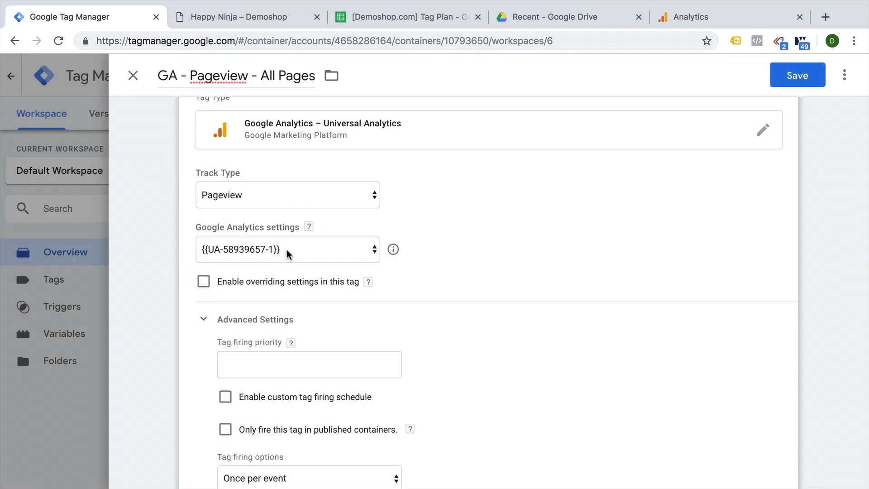
Keep {{UA-58939657-1}} as the tag's Analytics settings and collapse Advanced Settings.
left_click(286, 249)
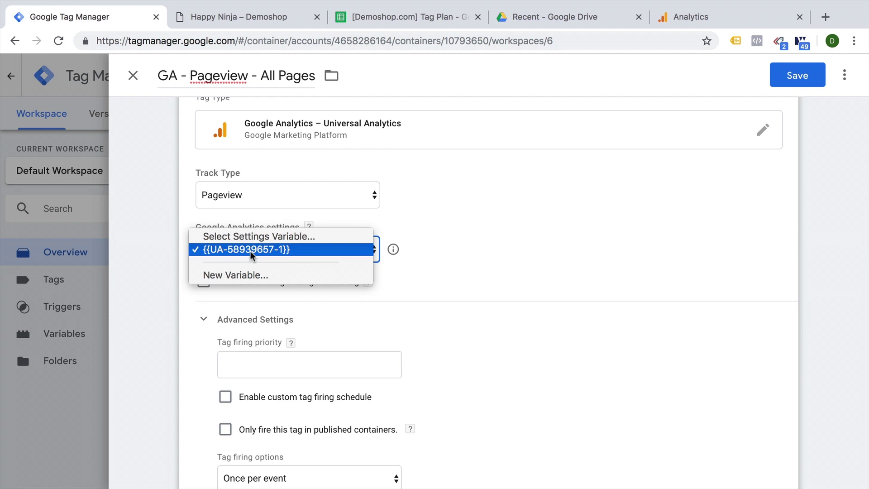
left_click(251, 252)
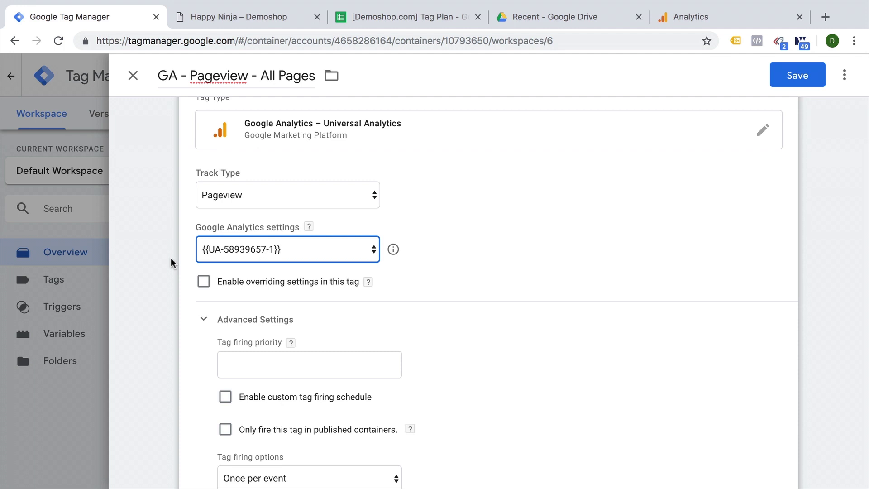
left_click(204, 319)
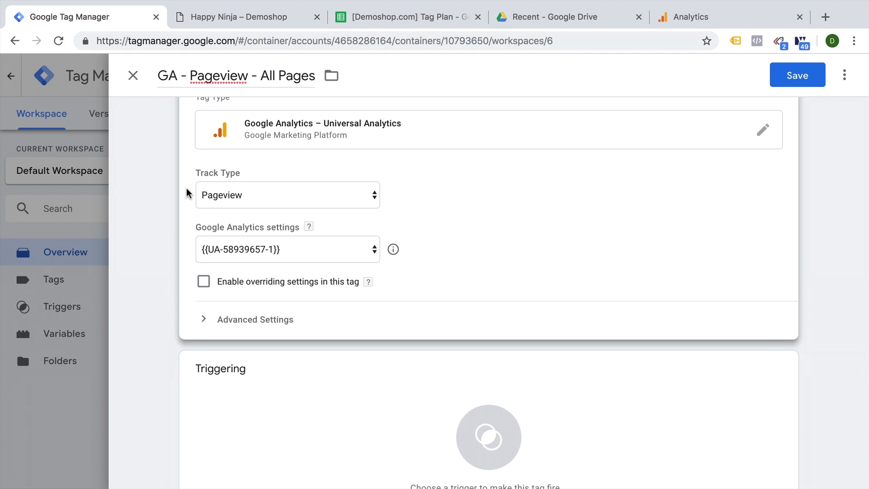
scroll(165, 351, "down", 3)
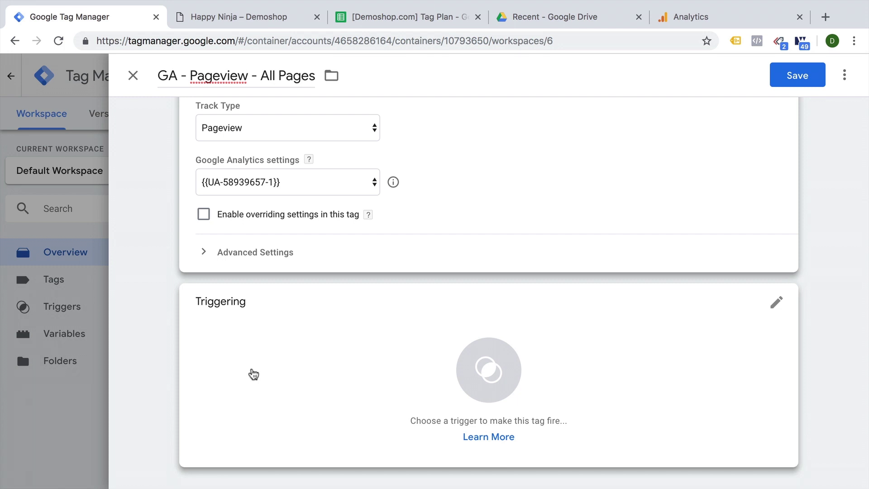
left_click(264, 18)
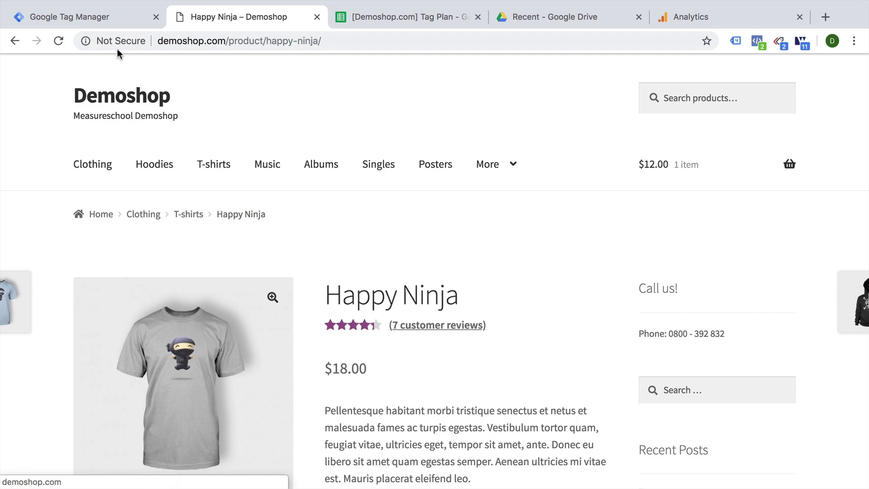
left_click(105, 19)
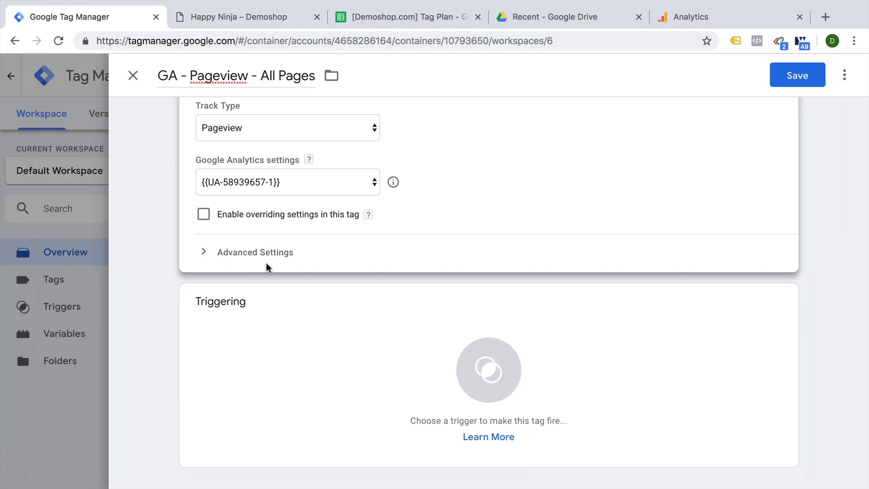
Assign the All Pages (Page View) trigger to the GA - Pageview - All Pages tag and save it.
left_click(316, 413)
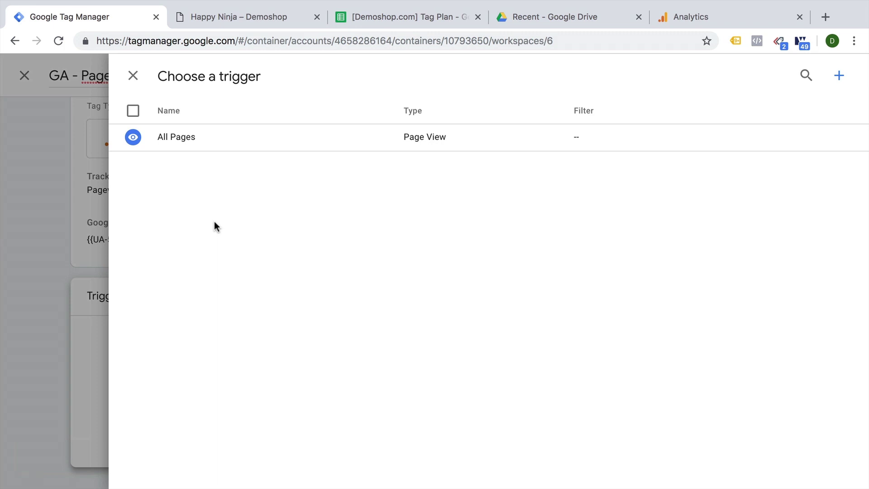
left_click(205, 141)
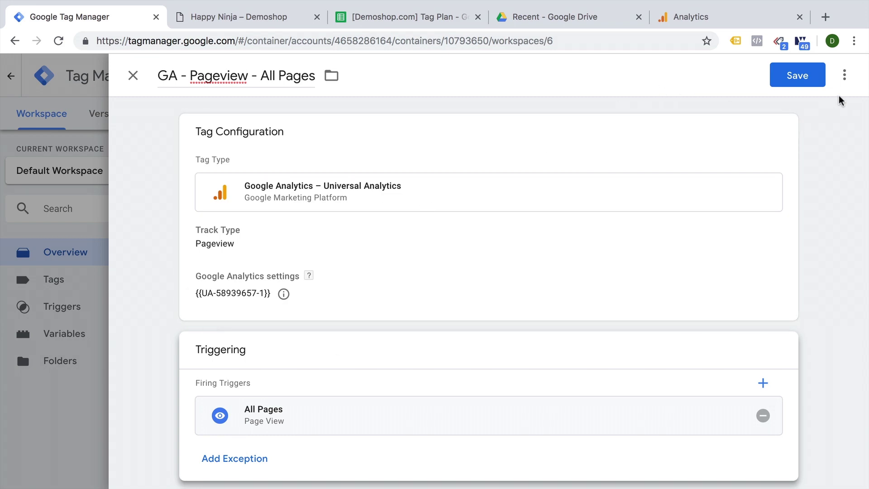
left_click(797, 81)
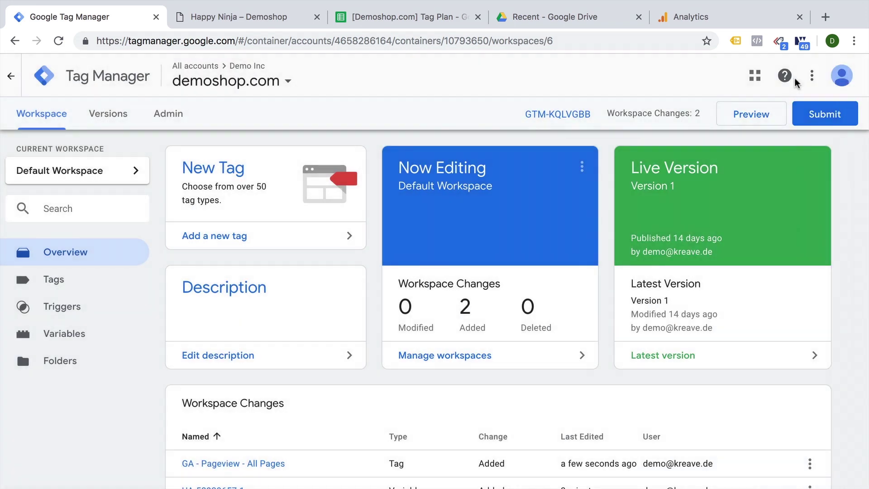
Start Preview mode for the Default Workspace and return to the Happy Ninja – Demoshop tab.
left_click(44, 281)
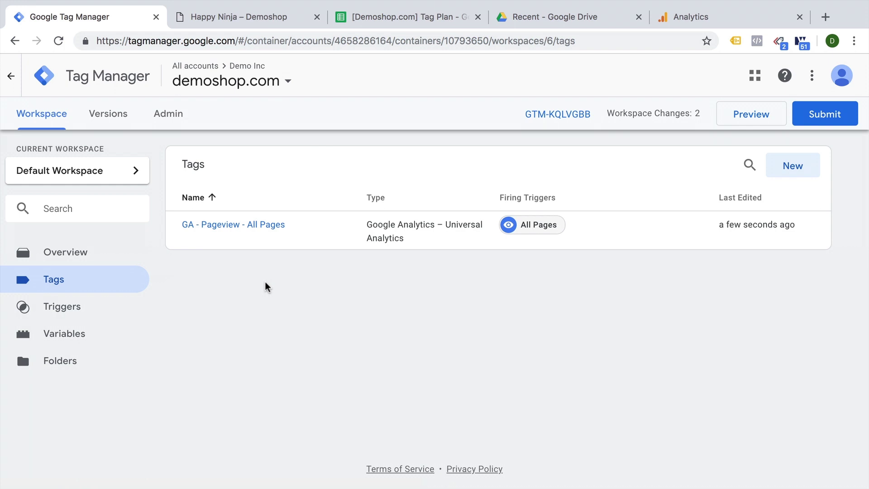
left_click(252, 25)
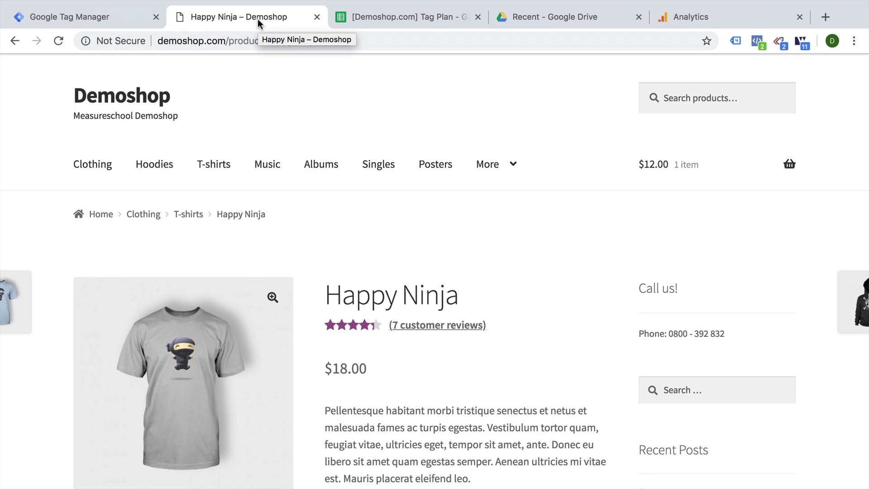
left_click(99, 18)
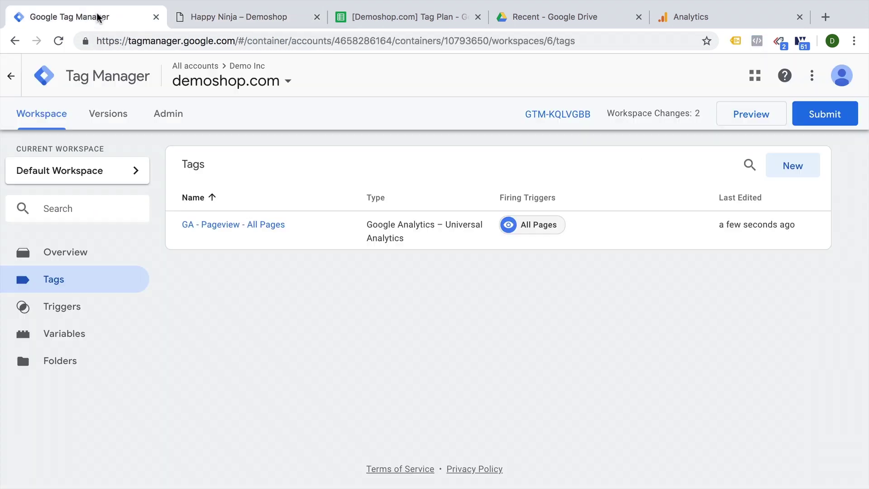
left_click(764, 110)
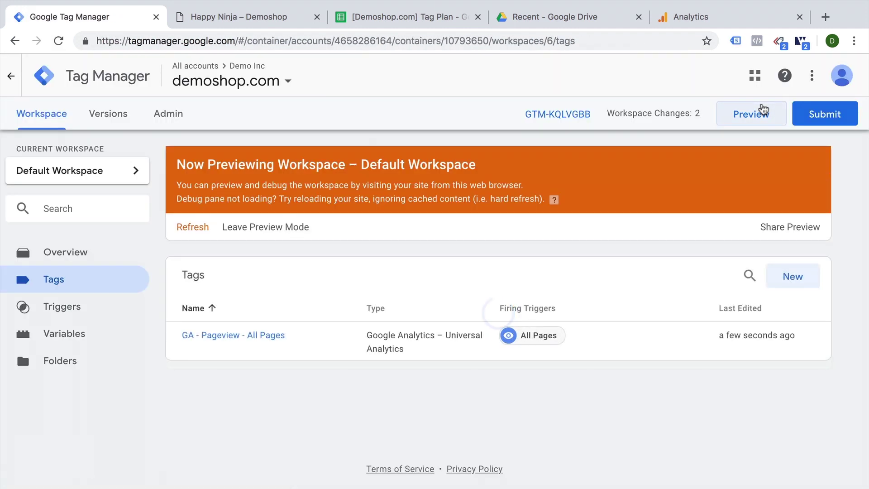
left_click(289, 21)
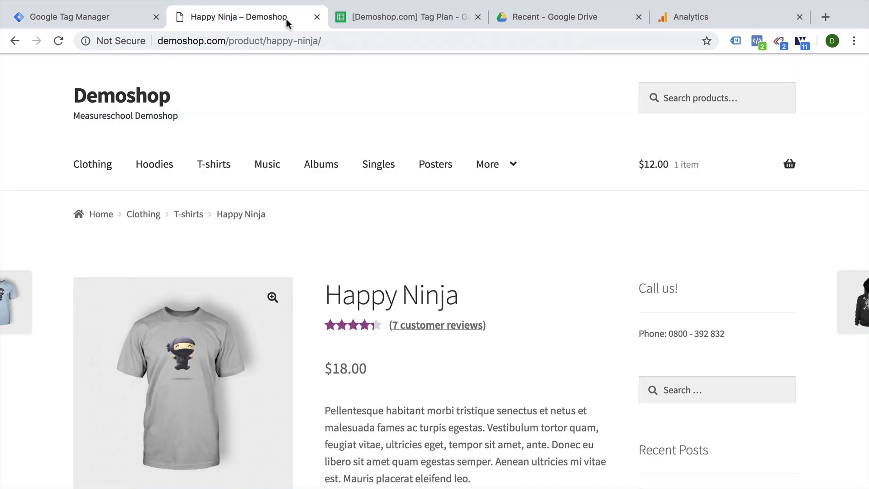
Reload the Happy Ninja page, enlarge the debug pane and inspect the GA - Pageview - All Pages tag.
left_click(60, 41)
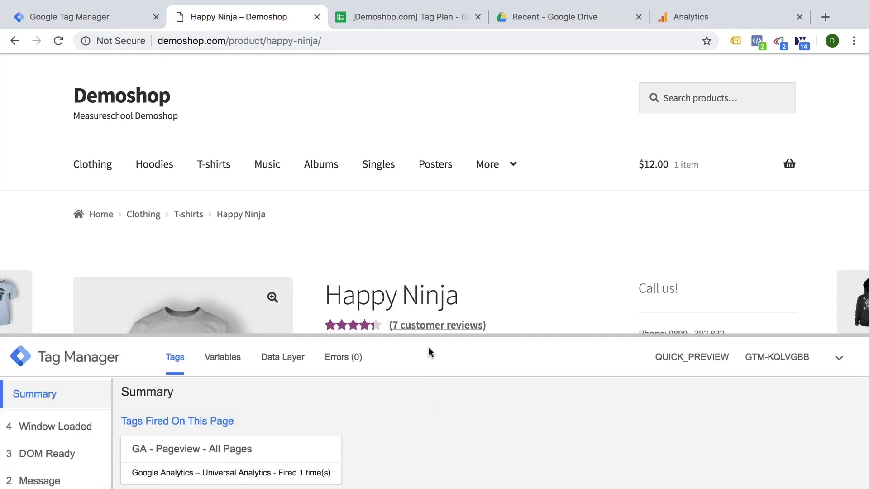
left_click_drag(438, 336, 448, 172)
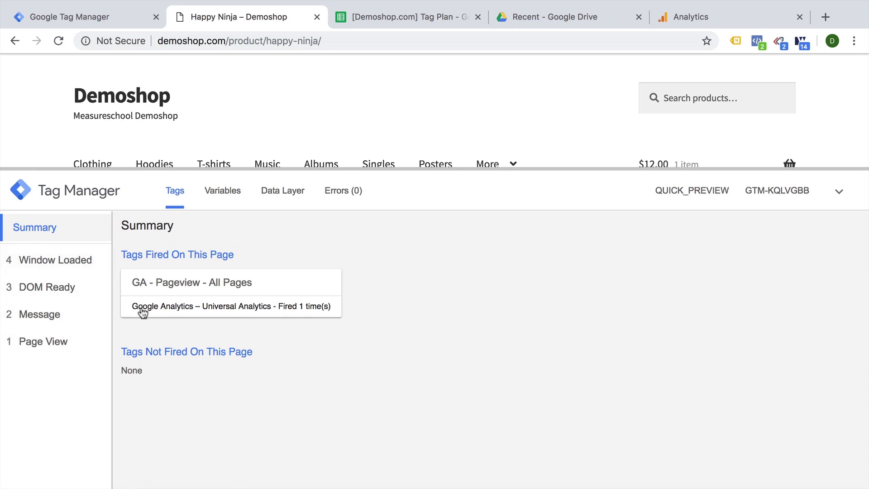
left_click(257, 292)
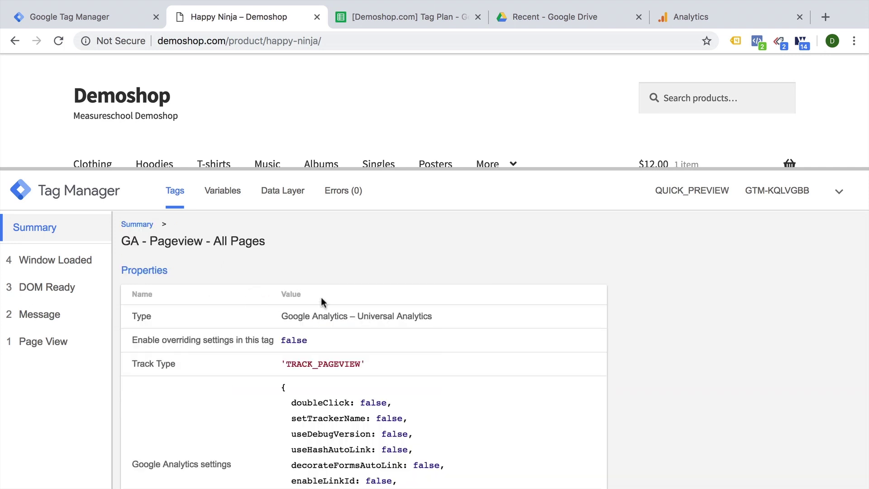
scroll(302, 329, "down", 5)
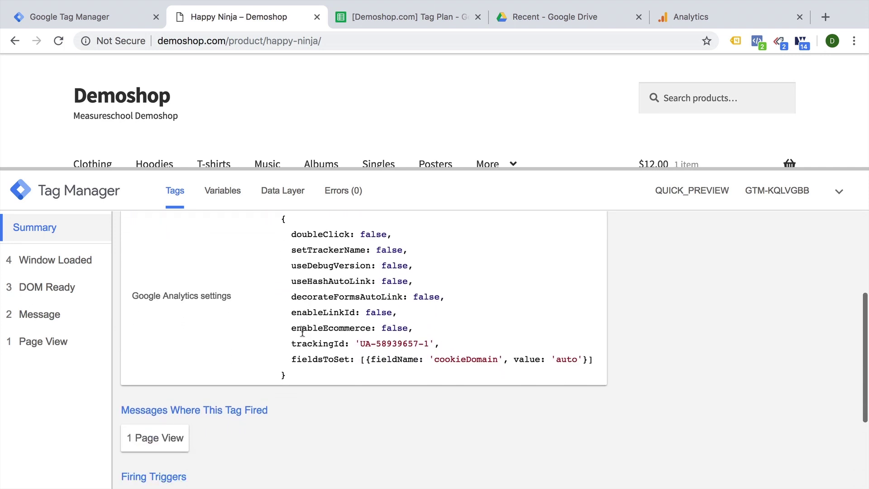
scroll(278, 345, "down", 2)
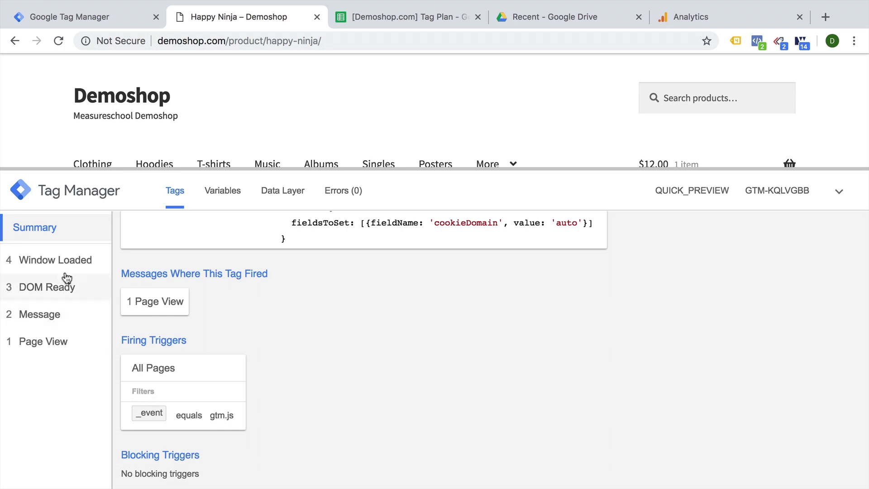
Under the Page View event, confirm GA - Pageview - All Pages fired with status Succeeded.
left_click(62, 354)
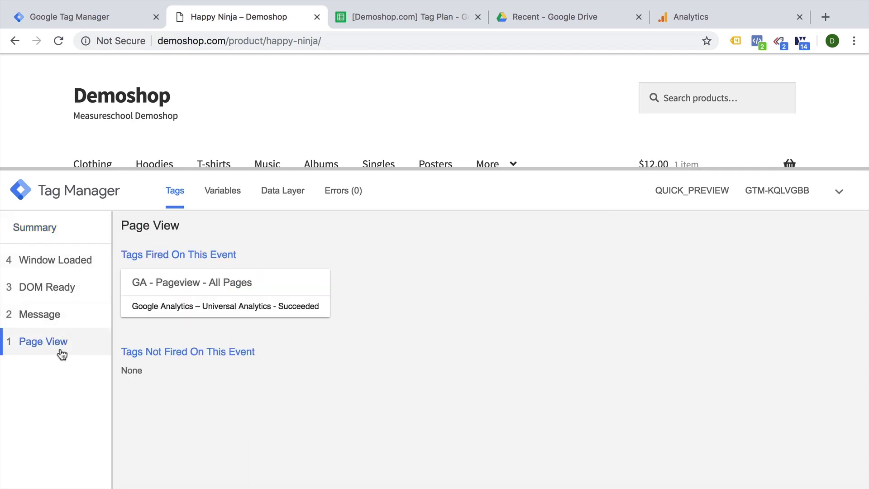
left_click(208, 283)
scroll(181, 371, "down", 5)
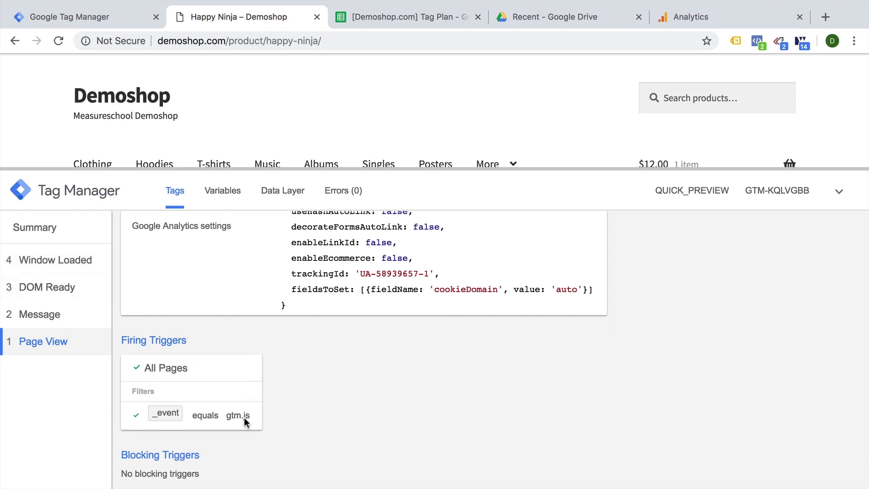
scroll(370, 321, "up", 6)
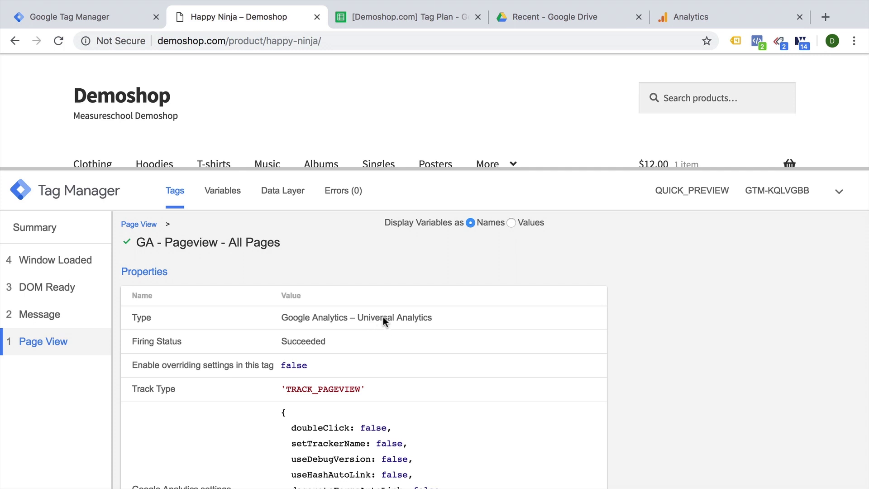
left_click(732, 42)
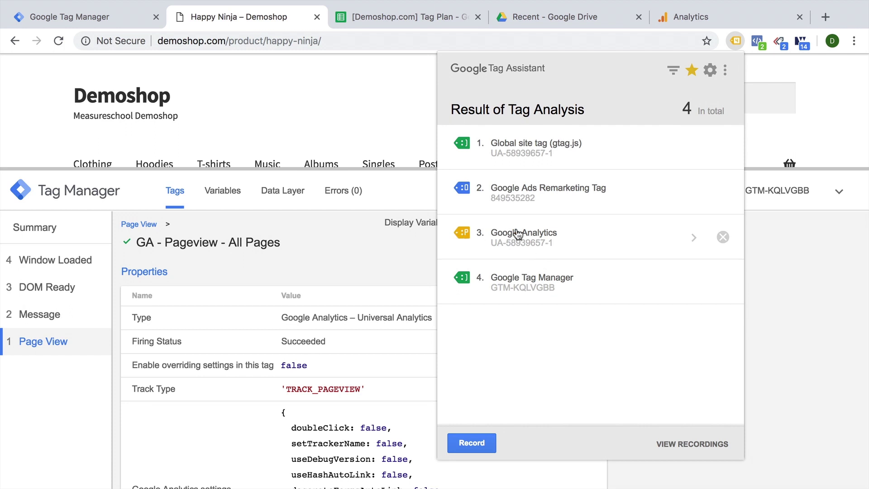
left_click(532, 237)
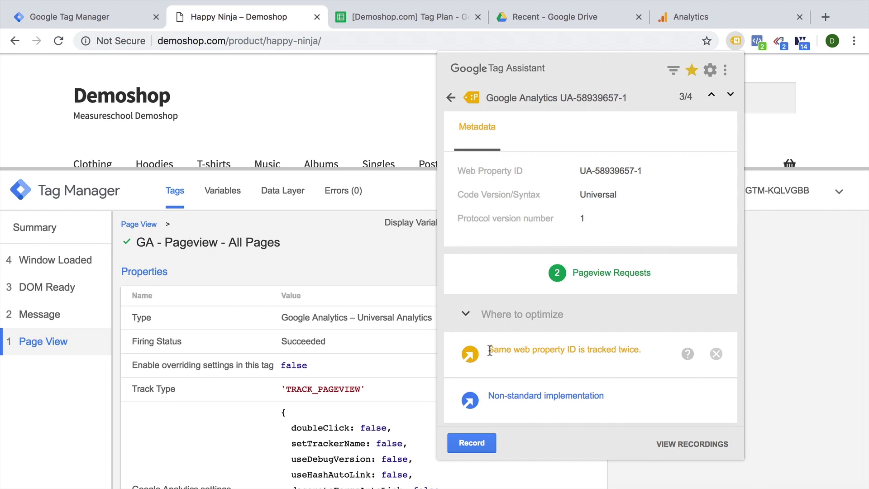
left_click_drag(490, 351, 654, 357)
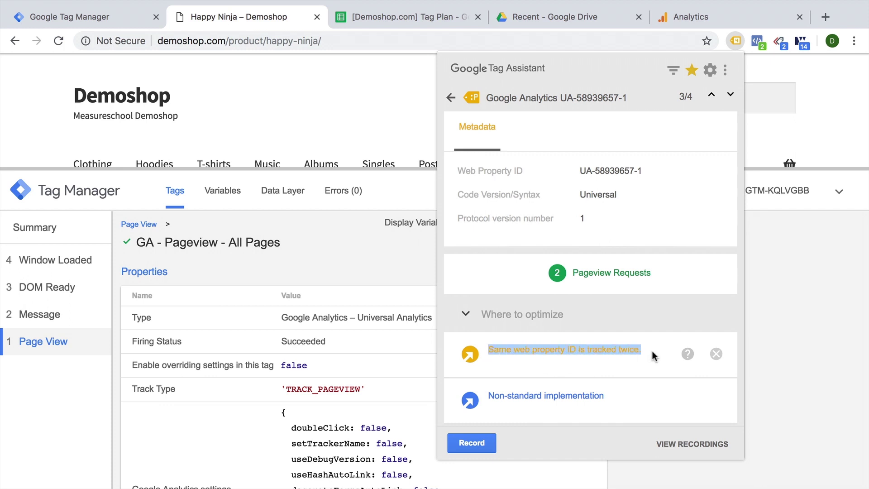
left_click(615, 283)
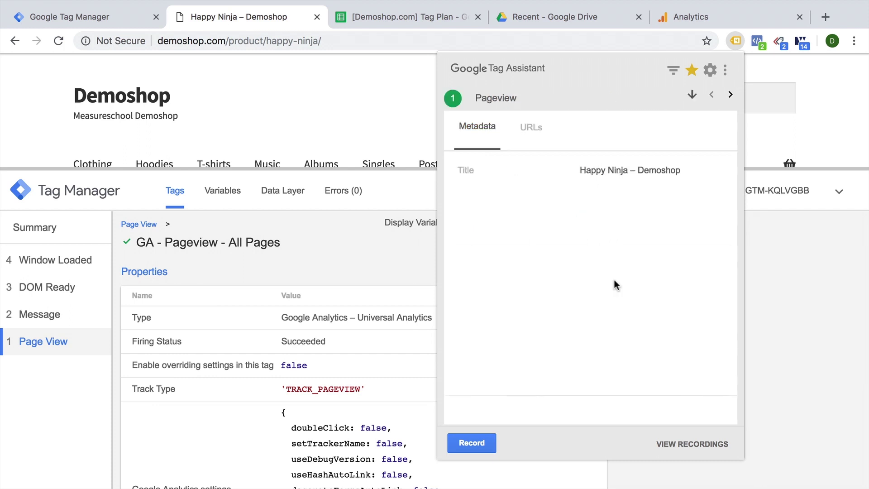
left_click(381, 104)
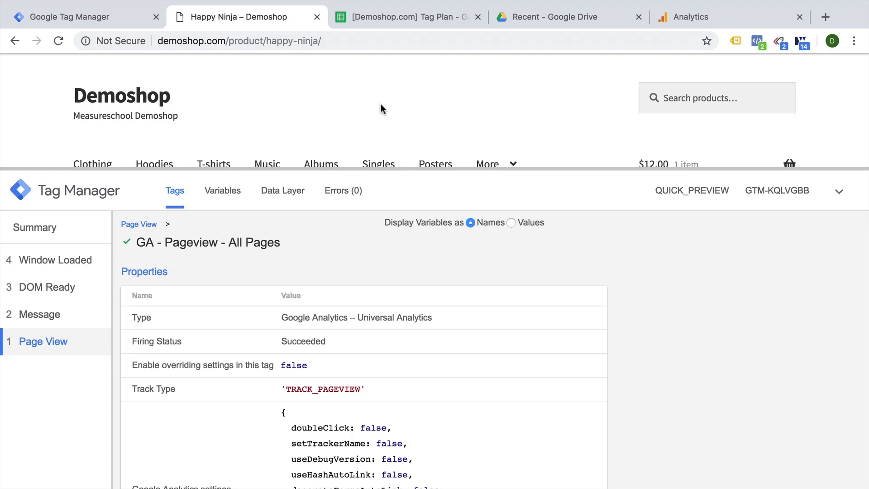
View the Happy Ninja page source and find the hardcoded gtag.js (UA-58939657-1) and Facebook Pixel scripts.
right_click(381, 104)
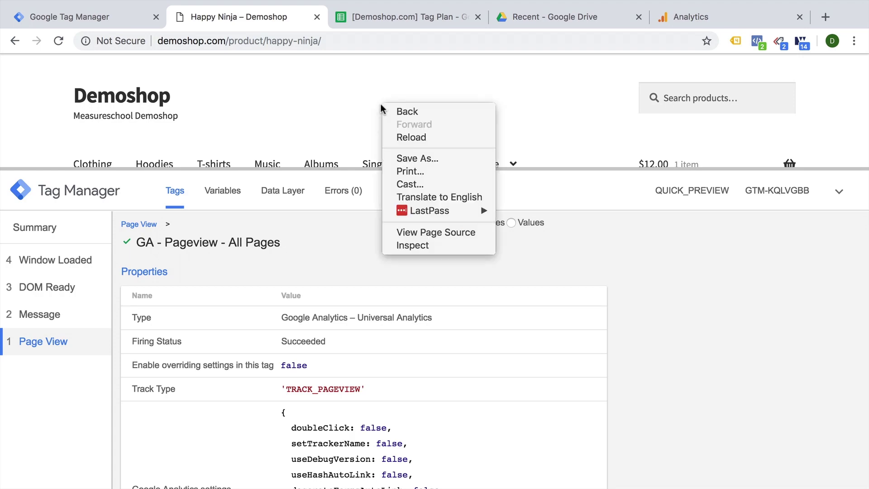
left_click(453, 235)
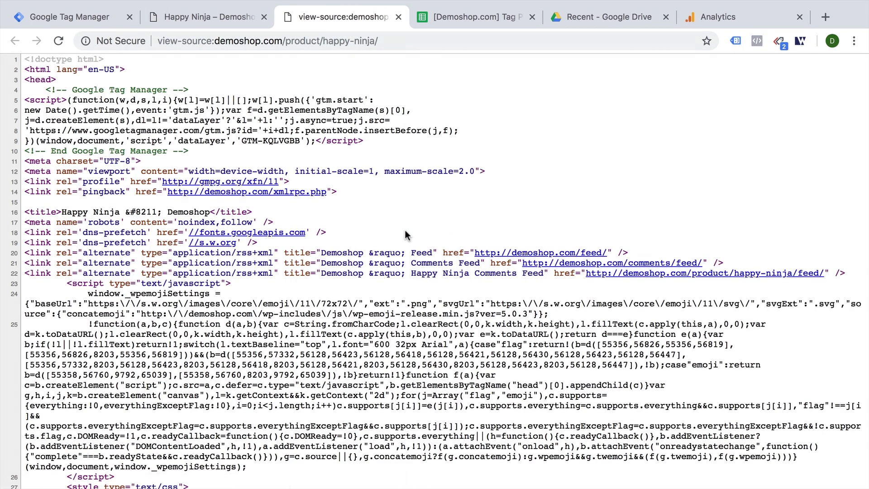
scroll(405, 230, "down", 20)
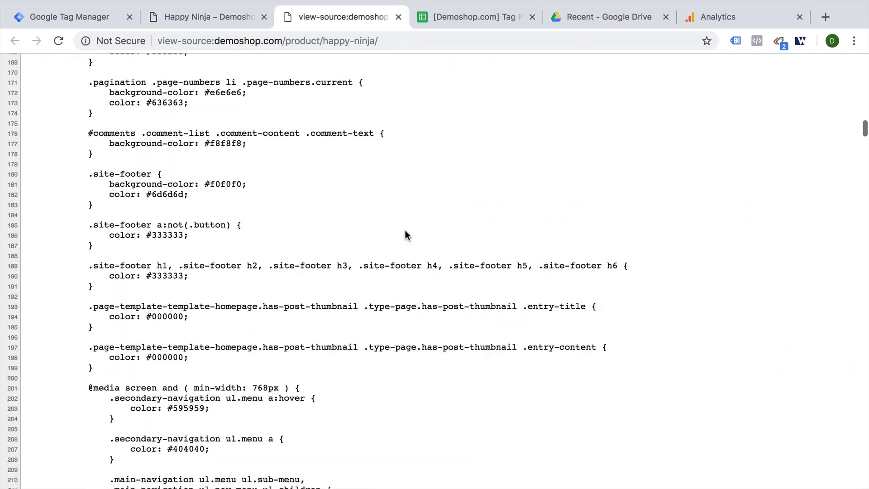
scroll(405, 230, "down", 20)
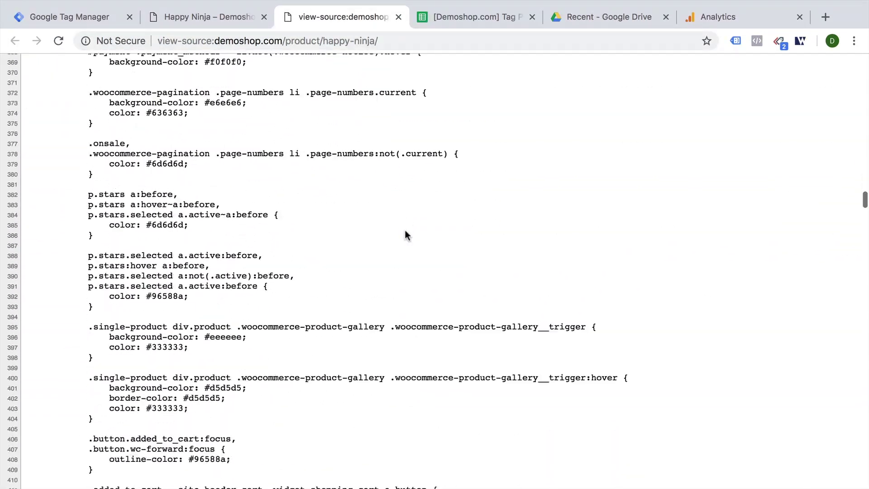
scroll(404, 230, "down", 15)
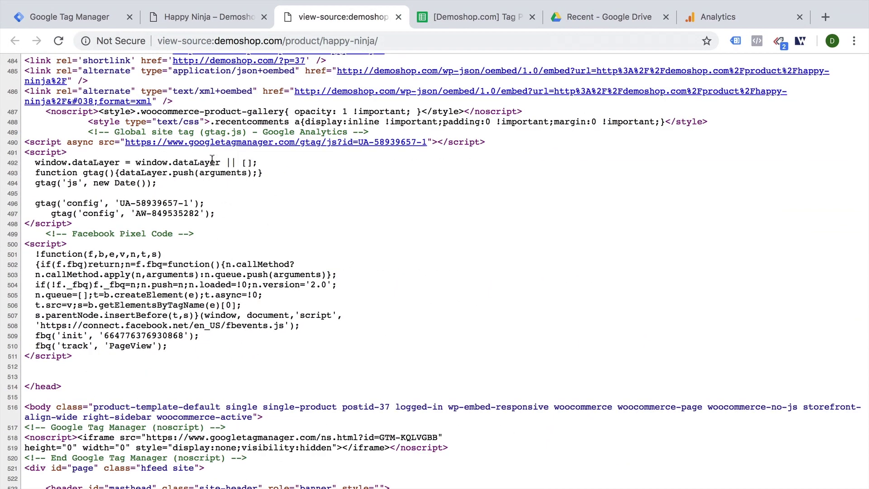
left_click(245, 17)
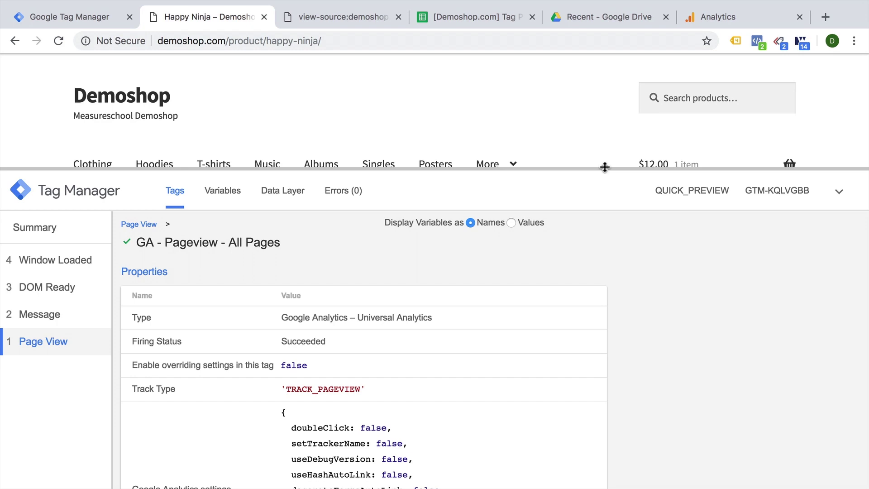
left_click_drag(605, 167, 604, 295)
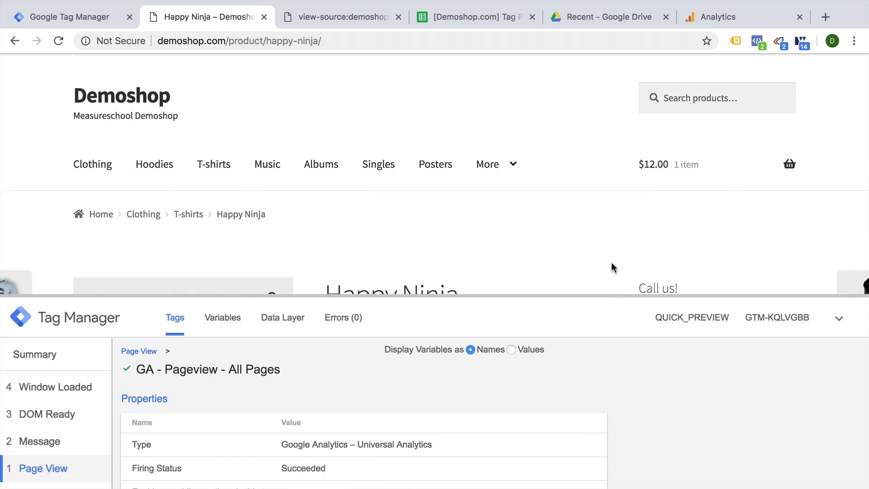
Check active users in the Google Analytics Real-Time overview after reloading the Happy Ninja page.
left_click(705, 21)
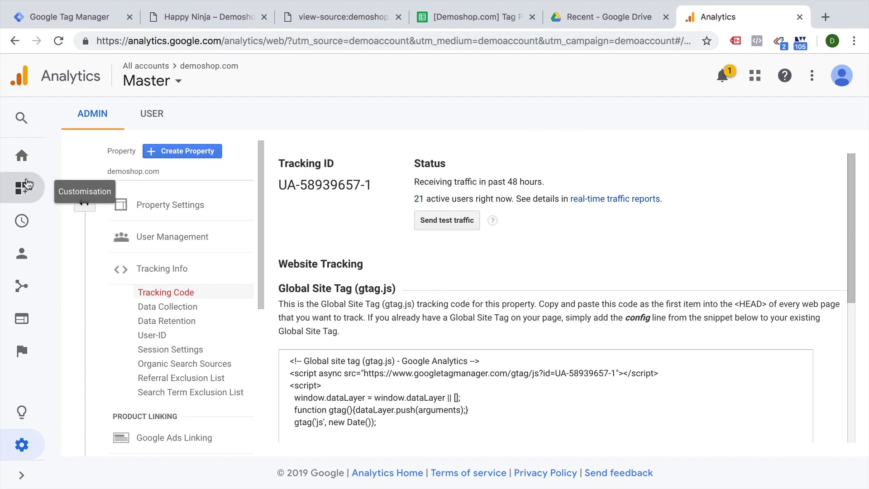
left_click(21, 220)
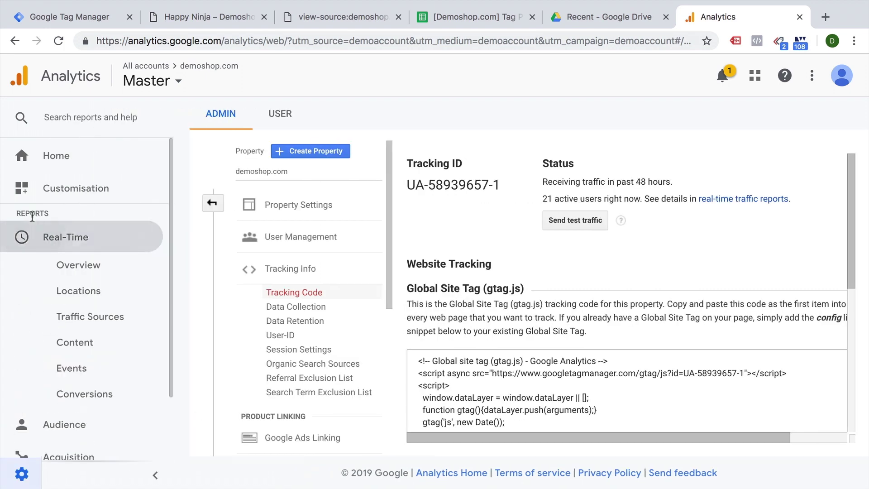
left_click(85, 272)
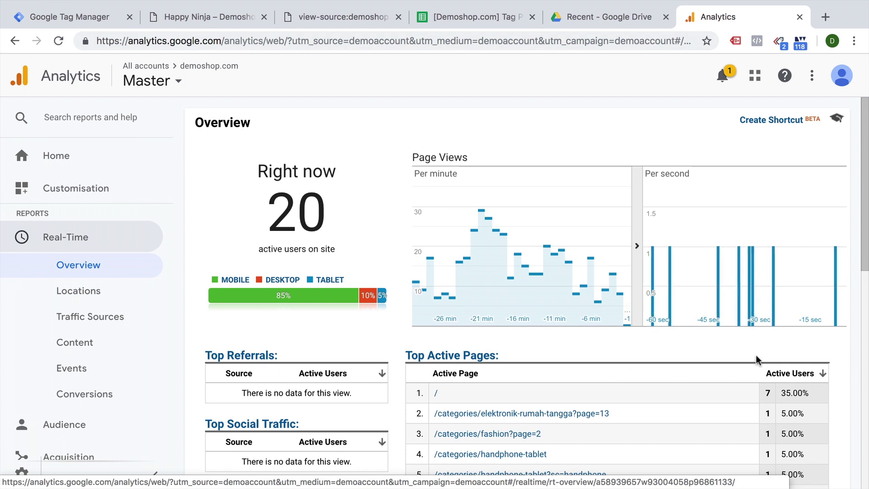
mouse_move(601, 185)
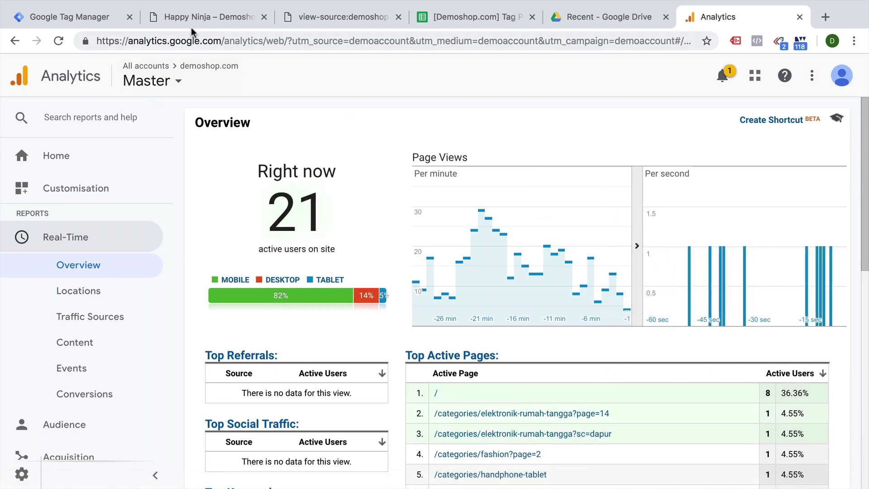
left_click(193, 20)
left_click(57, 40)
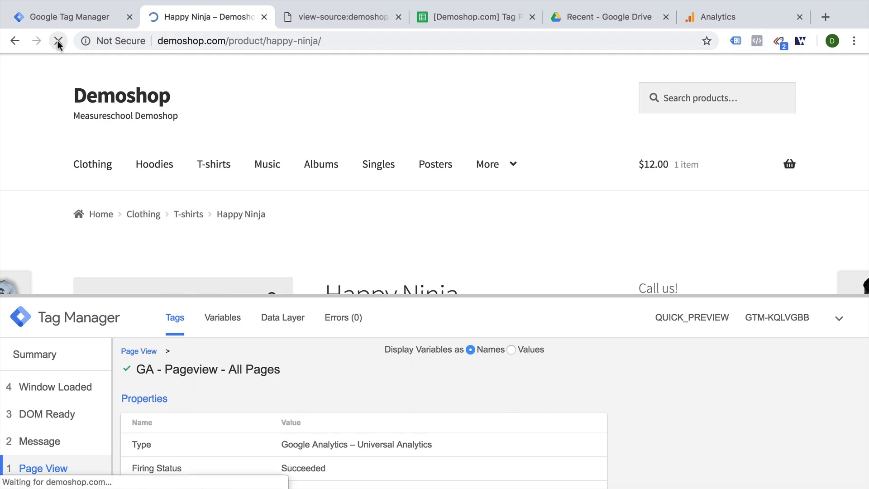
left_click(710, 20)
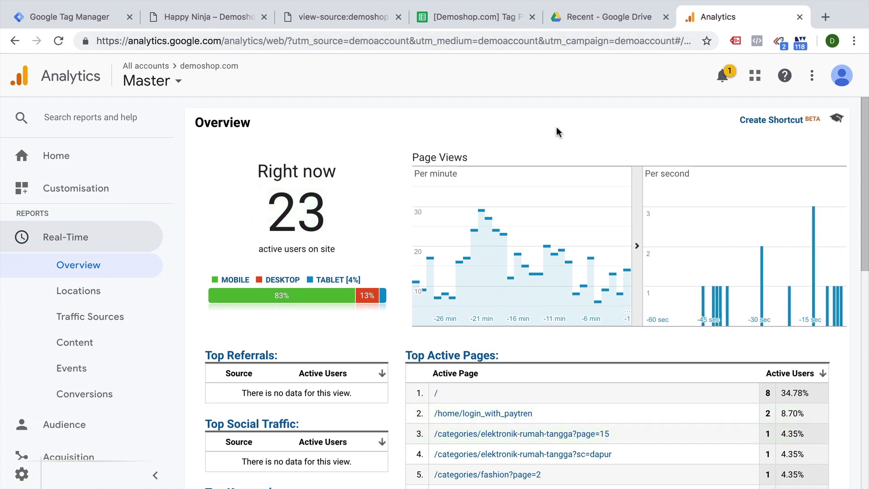
Append ?utm_source=test to the Happy Ninja product page address.
left_click(172, 20)
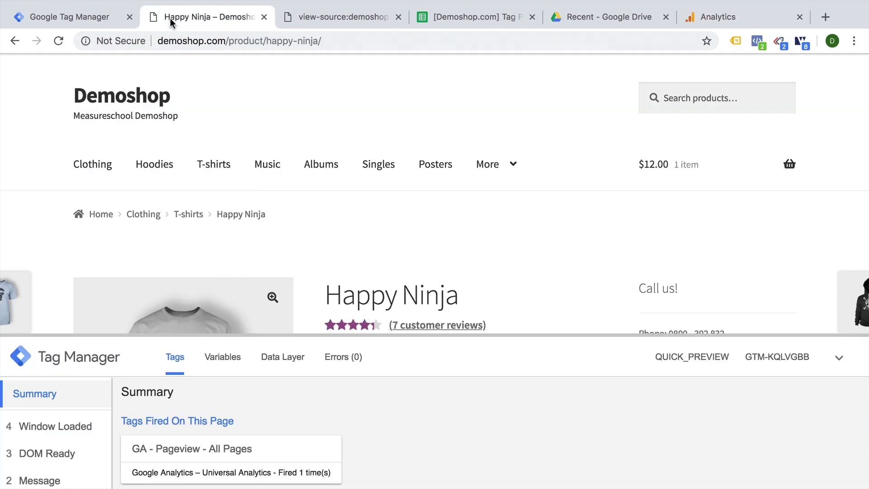
left_click(404, 42)
left_click(457, 37)
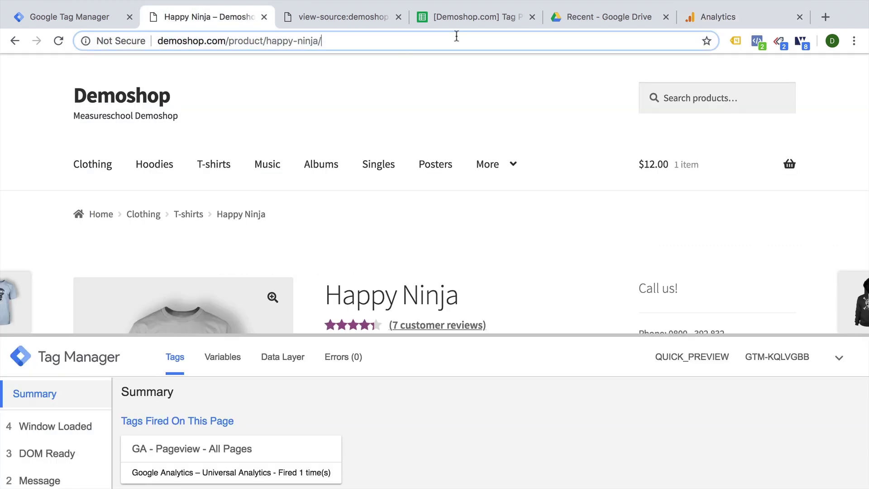
type("?")
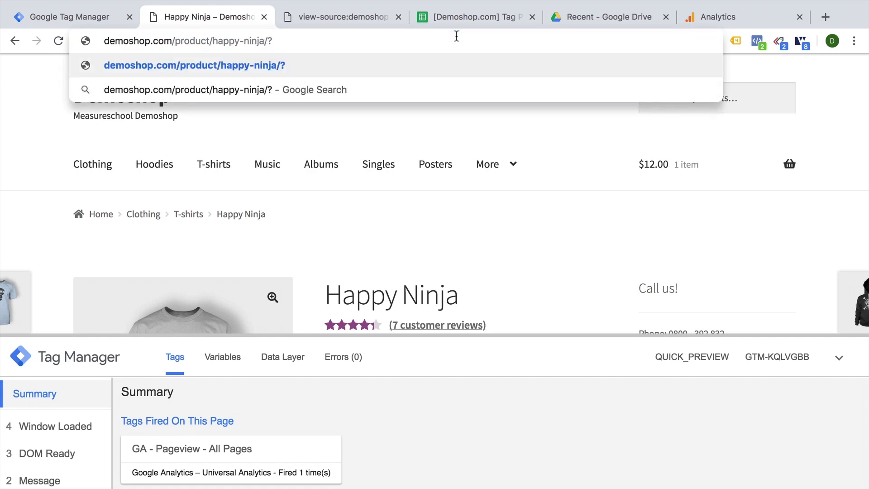
type("utm_")
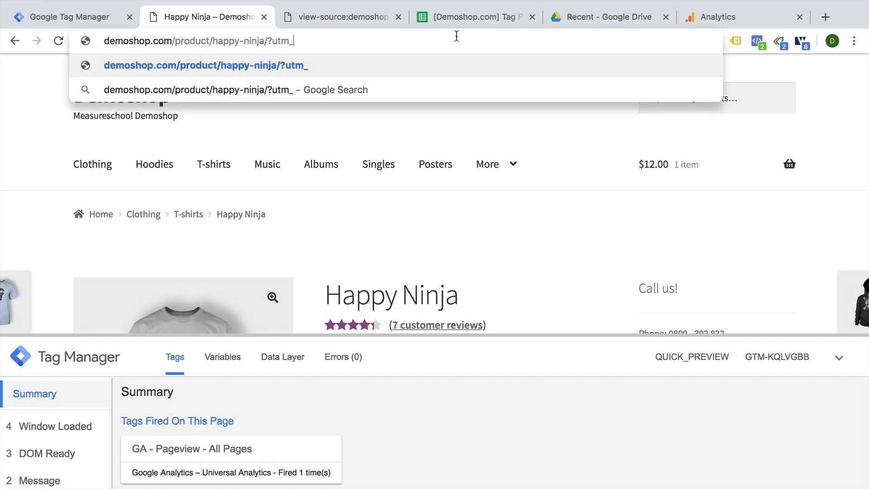
type("source=")
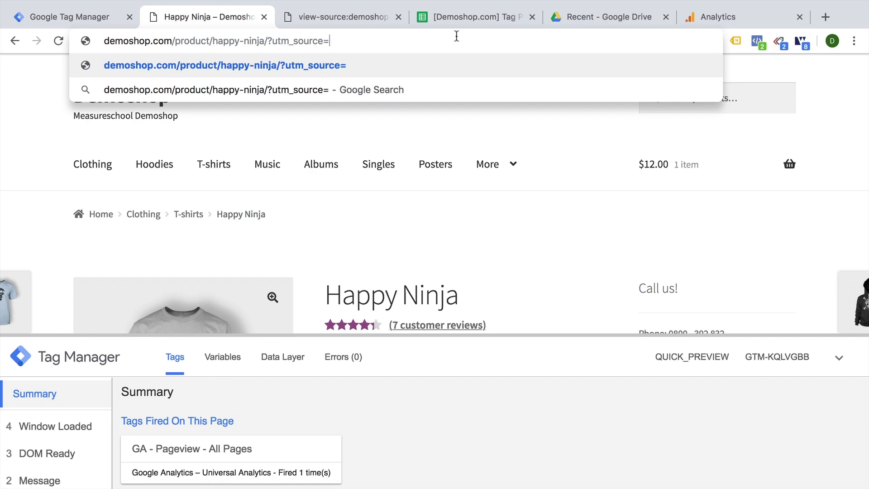
type("test")
Load the page with ?utm_source=test and check the visit in Real-Time Traffic Sources.
key("Return")
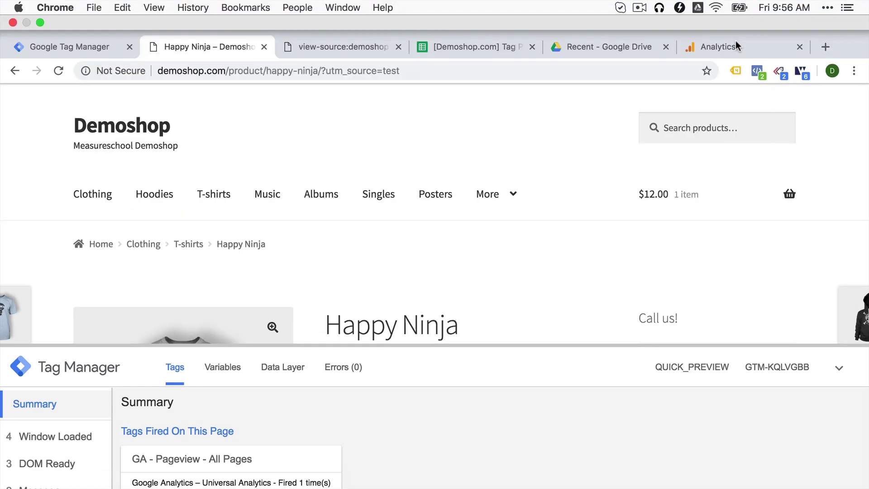
left_click(734, 41)
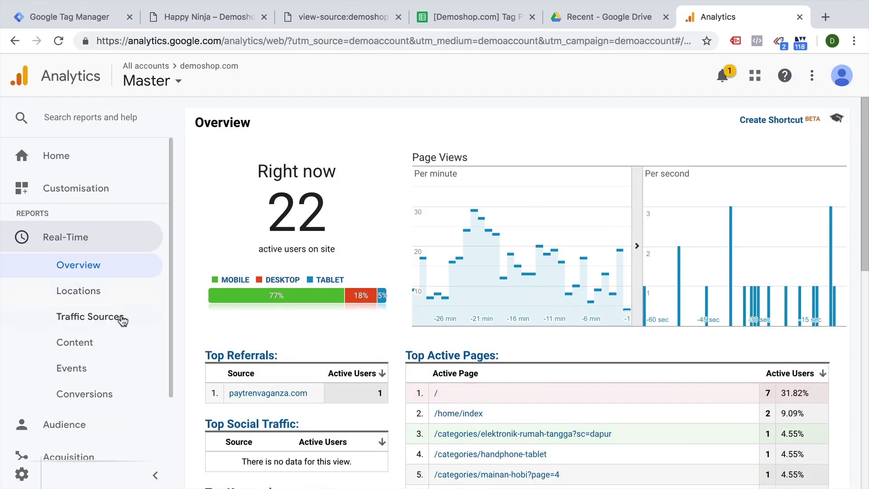
left_click(90, 321)
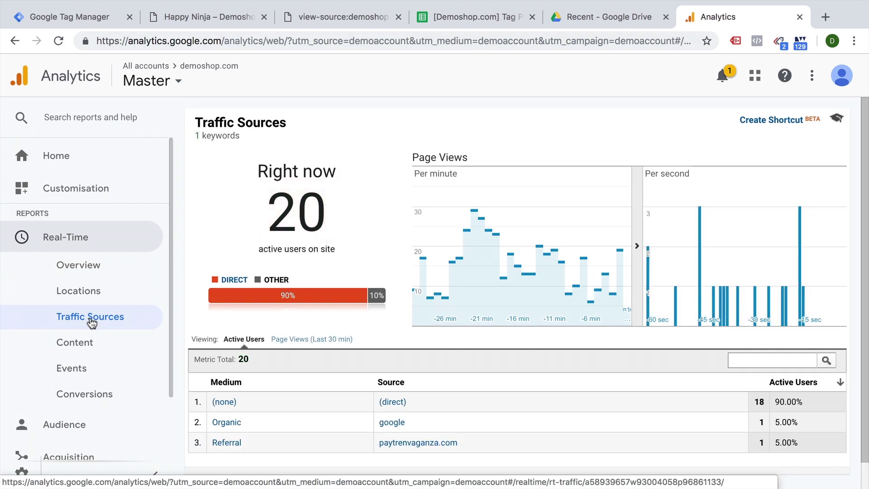
left_click(312, 339)
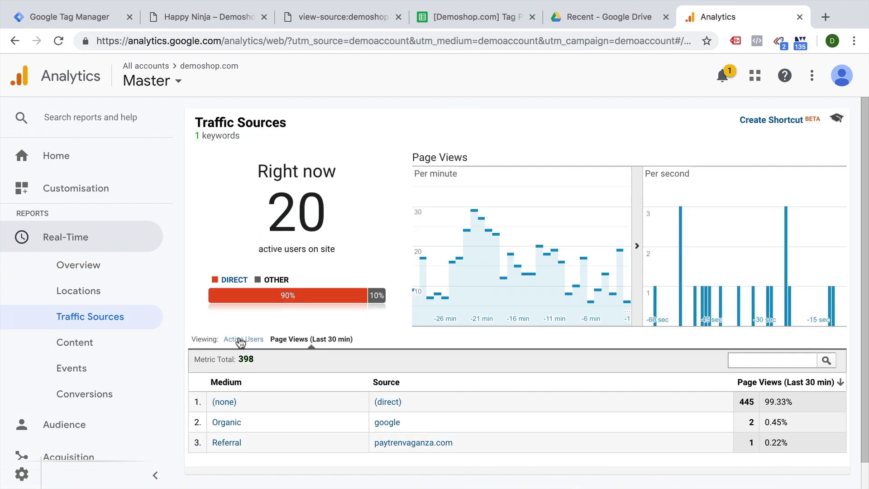
left_click(240, 341)
Reload the product page with utm_source, utm_medium and utm_campaign all set to test.
left_click(232, 17)
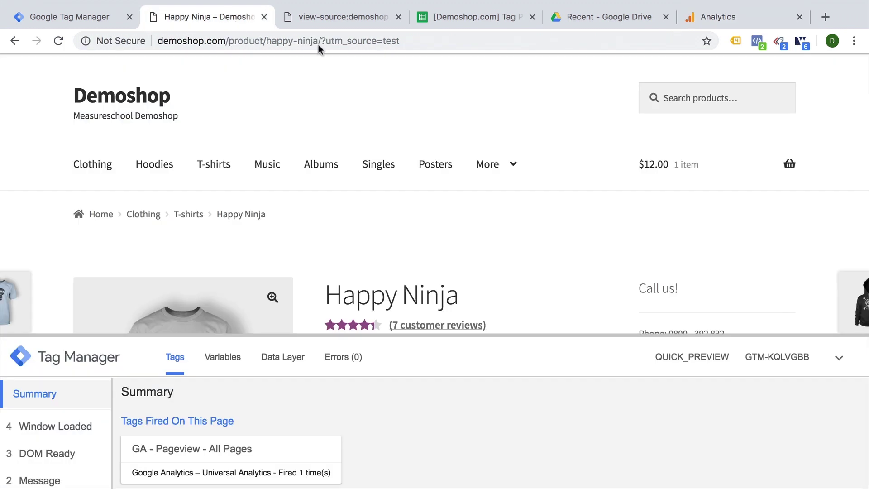
left_click(350, 36)
left_click(326, 41)
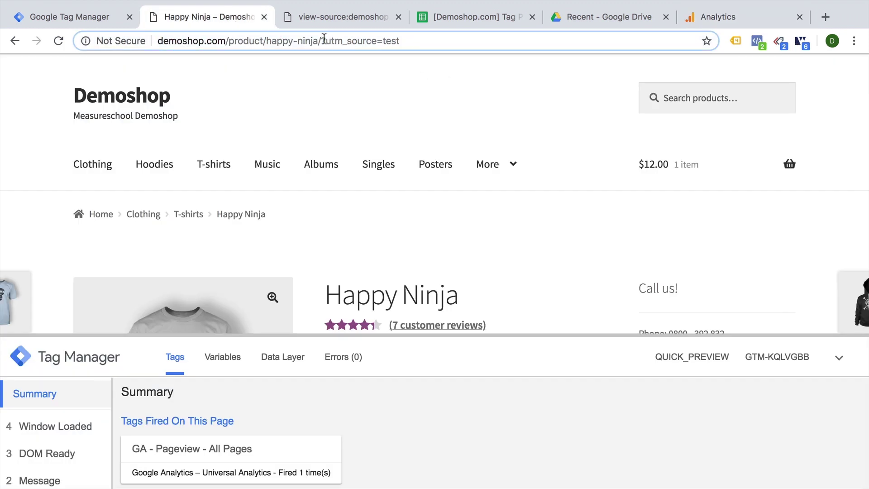
left_click_drag(325, 40, 471, 50)
key("BackSpace")
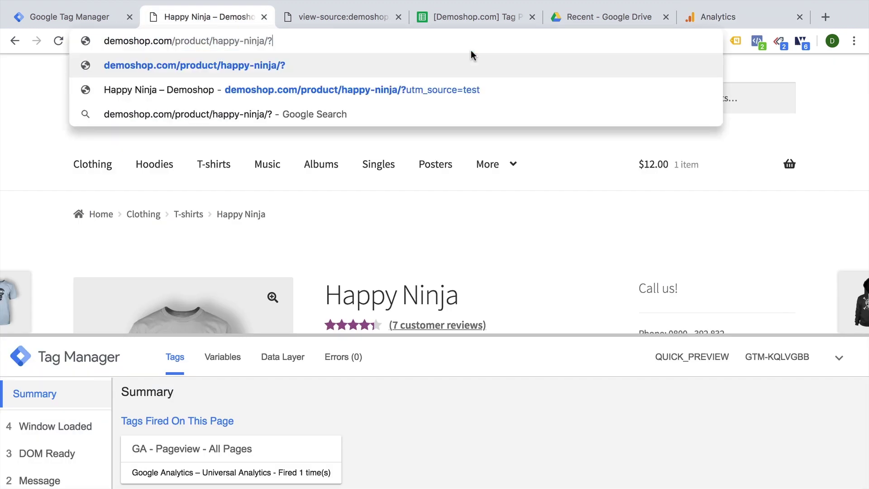
key("BackSpace")
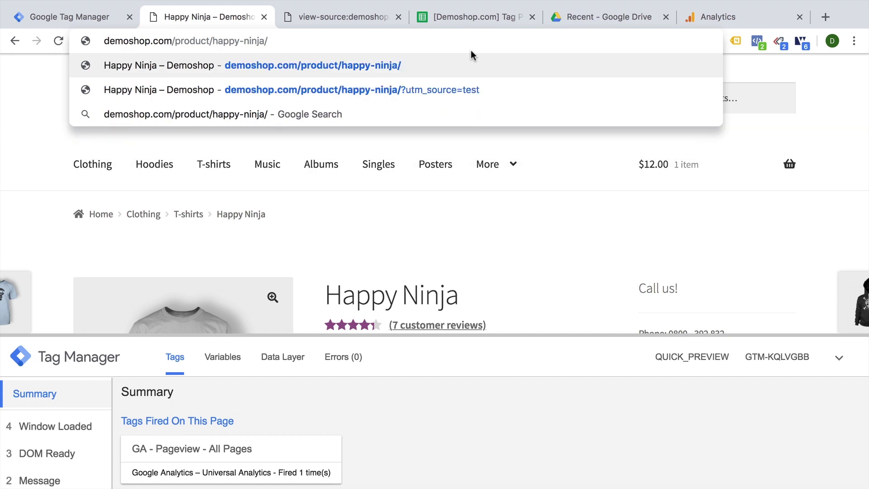
type(".u")
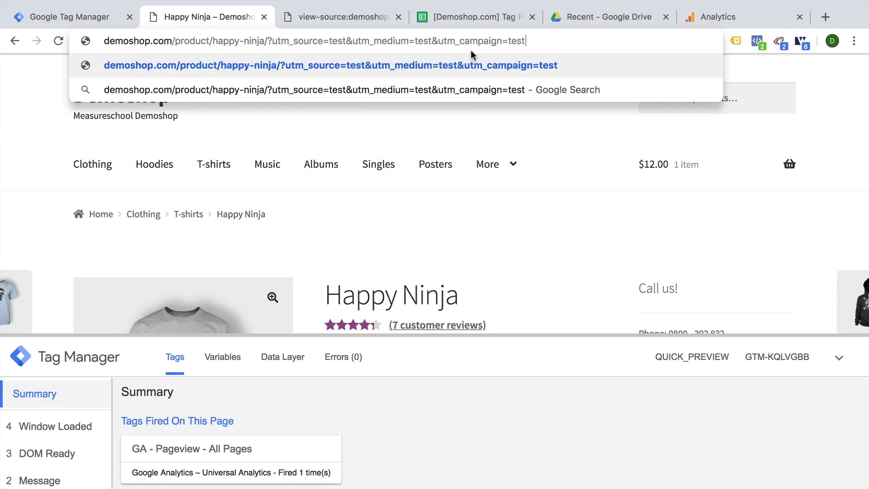
left_click_drag(274, 41, 520, 41)
key("Return")
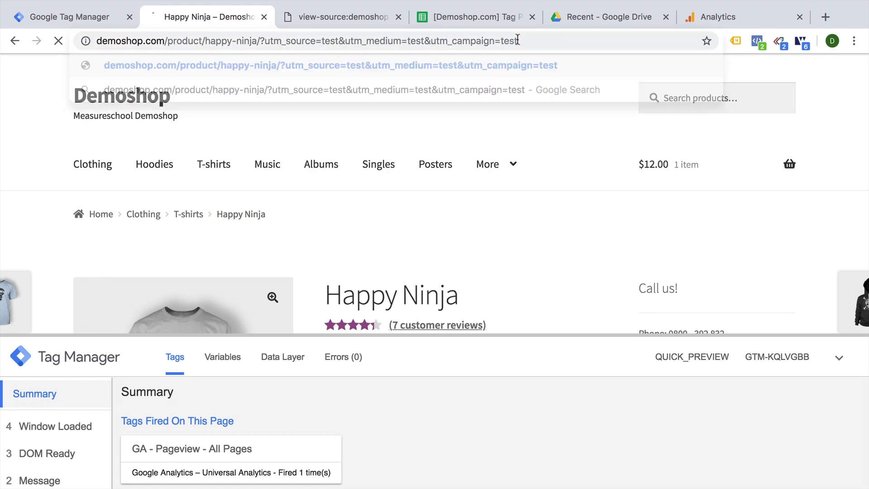
Filter Real-Time Traffic Sources to medium 'test' and open the Real-Time Content report.
left_click(739, 21)
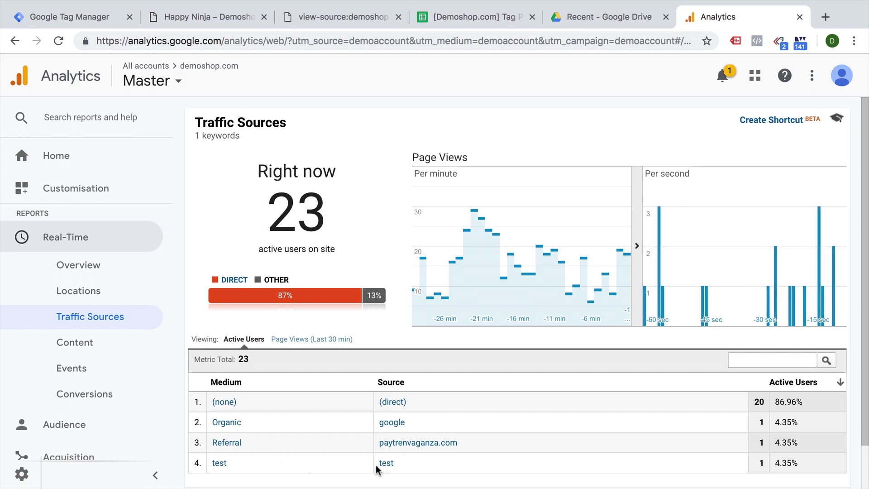
left_click(219, 465)
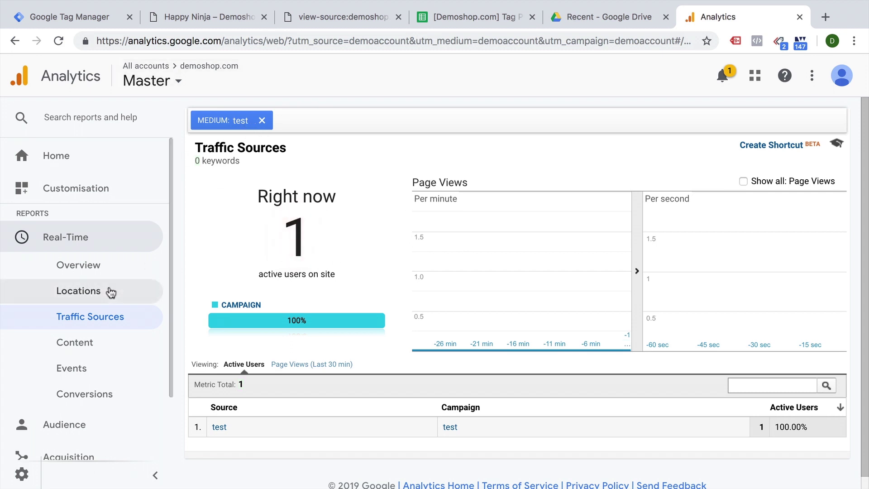
left_click(76, 347)
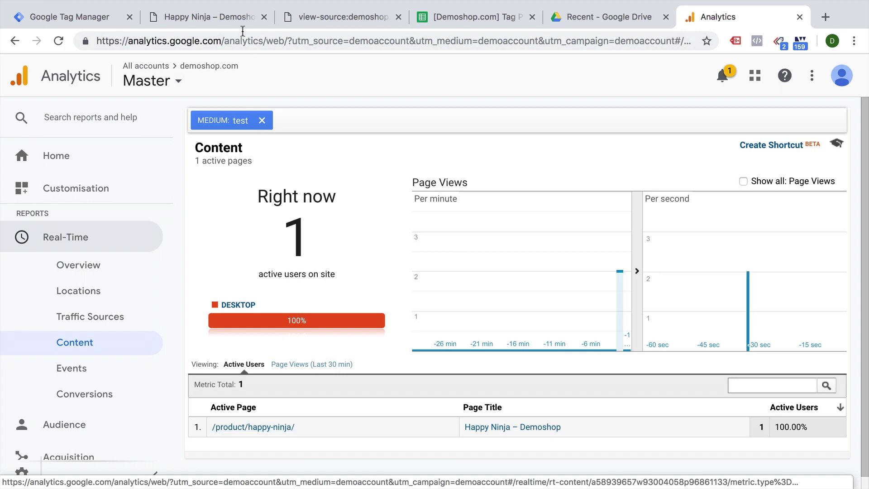
Browse the Albums and Posters categories on Demoshop, checking each visit in Real-Time Content.
left_click(203, 17)
left_click(334, 175)
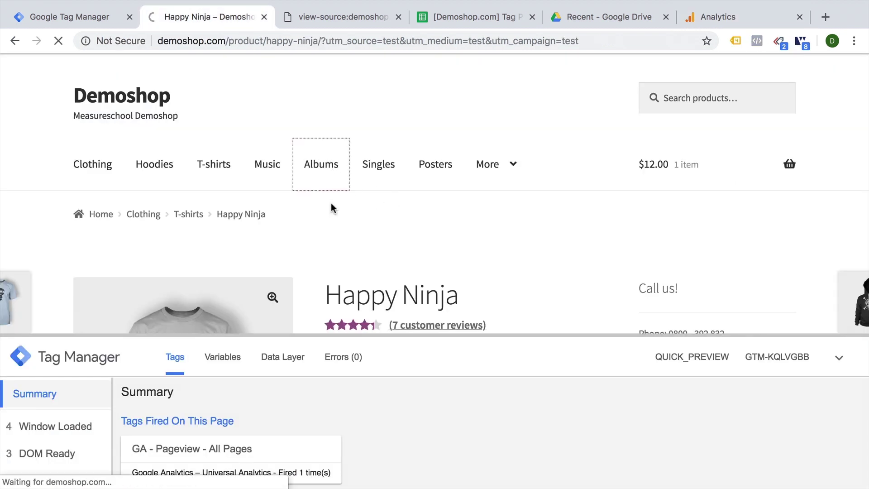
left_click(714, 20)
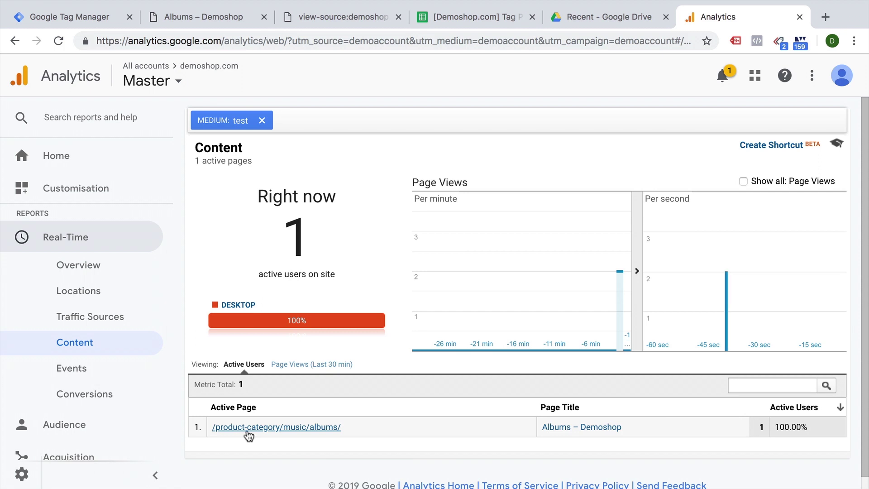
left_click(189, 23)
left_click(461, 176)
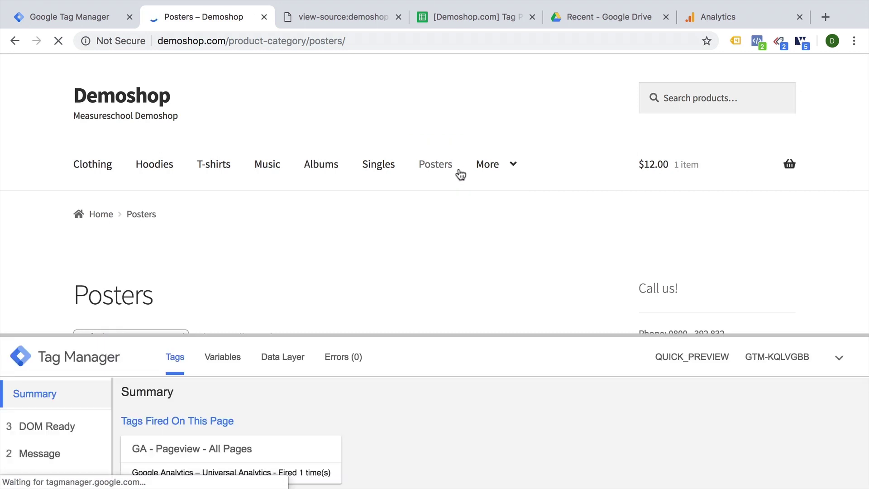
left_click(721, 17)
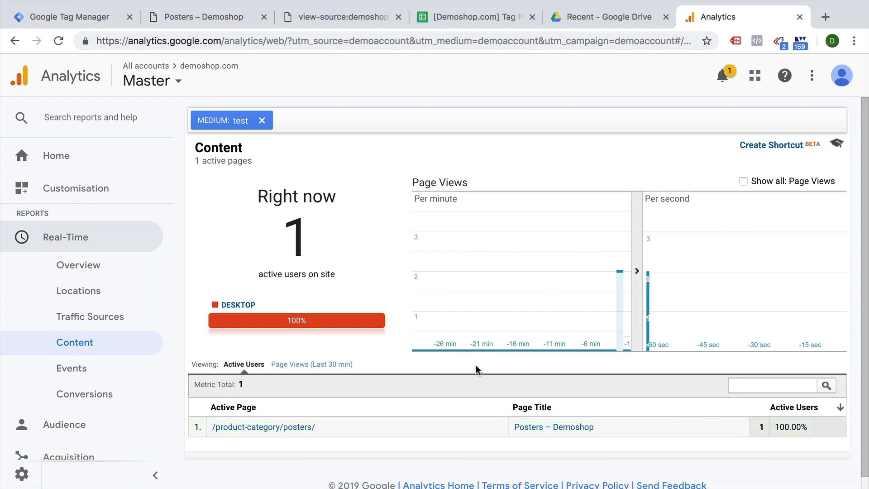
left_click(63, 20)
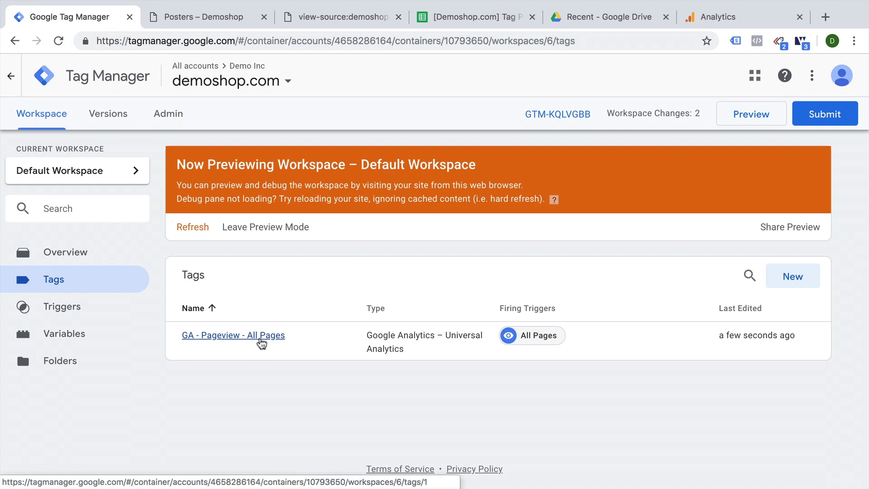
Check the Demoshop Posters page in the Tag Assistant extension popup.
left_click(238, 24)
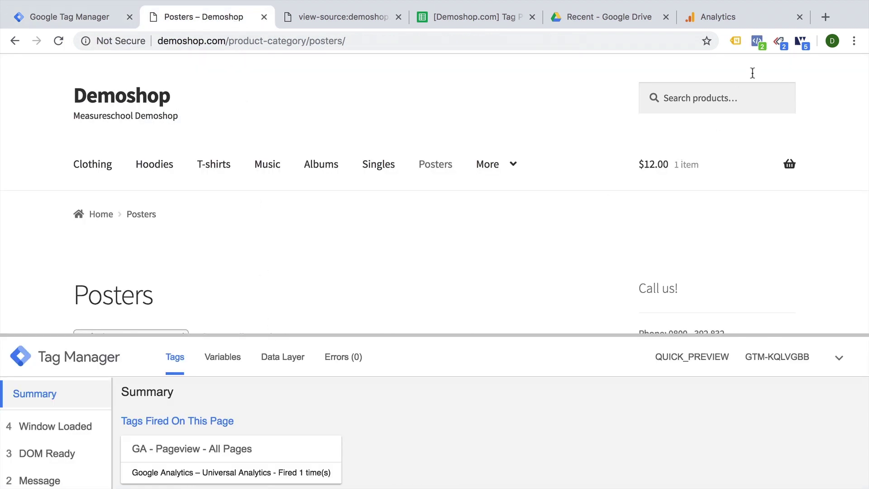
left_click(736, 41)
left_click(707, 18)
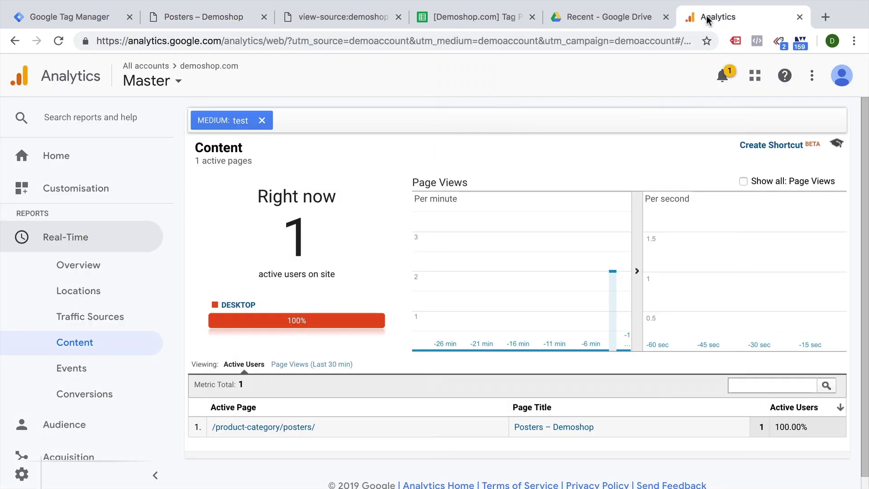
left_click(61, 18)
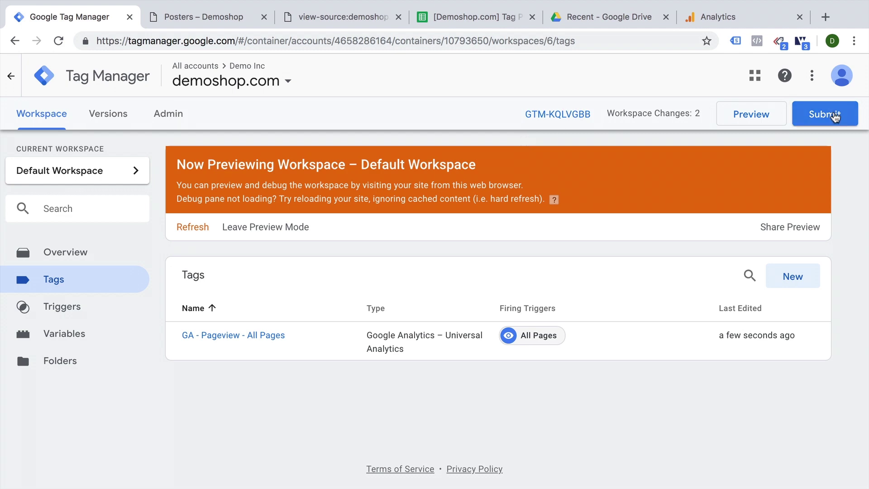
Publish container Version 2 named 'install Google Analytics Pageview Tracking'.
left_click(832, 118)
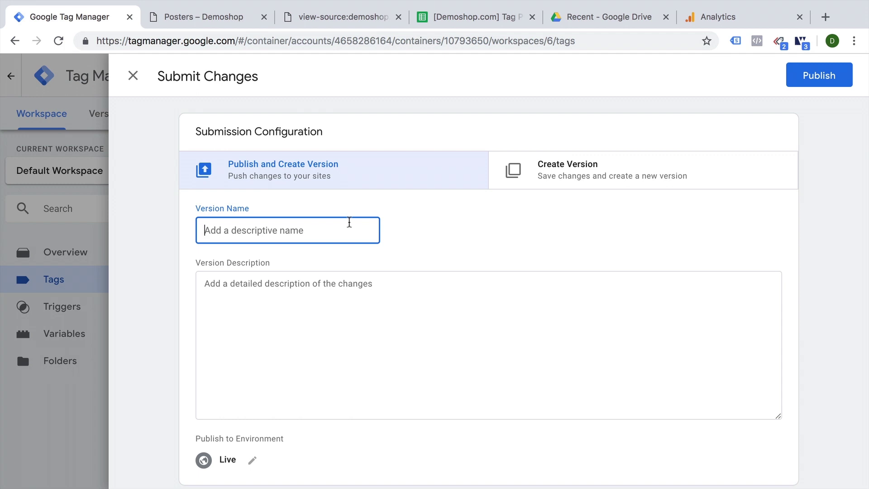
type("install Google Analytics Pageview Tracking")
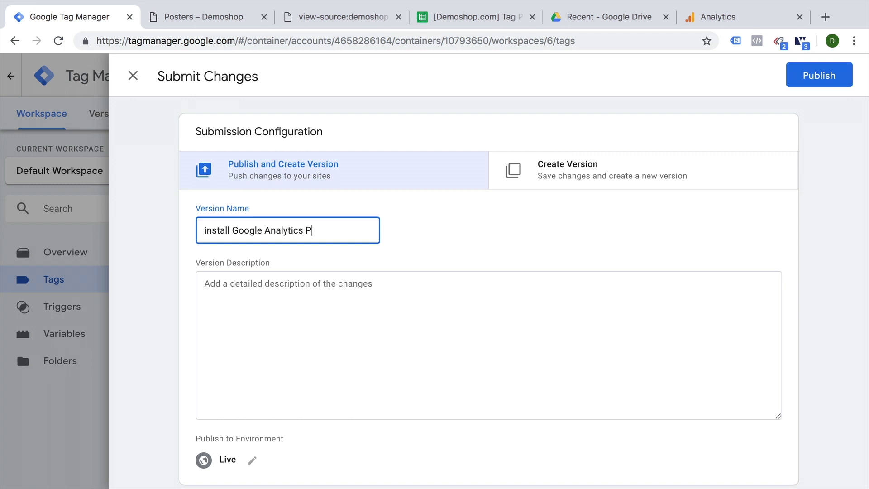
left_click(430, 276)
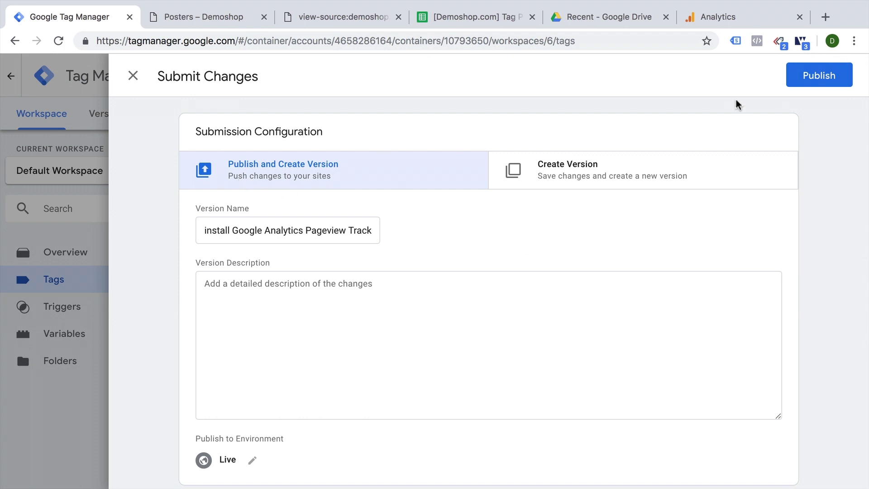
left_click(809, 80)
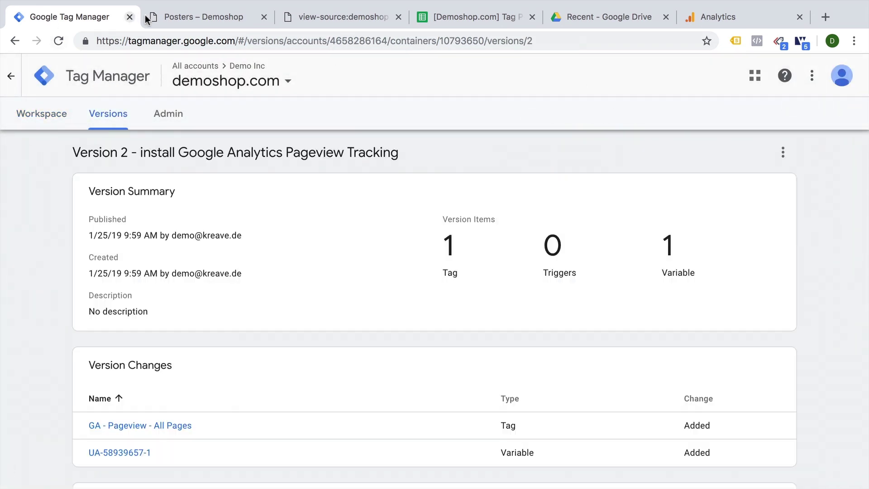
Leave Tag Manager preview mode and reload the Demoshop Posters page without the debug pane.
left_click(176, 15)
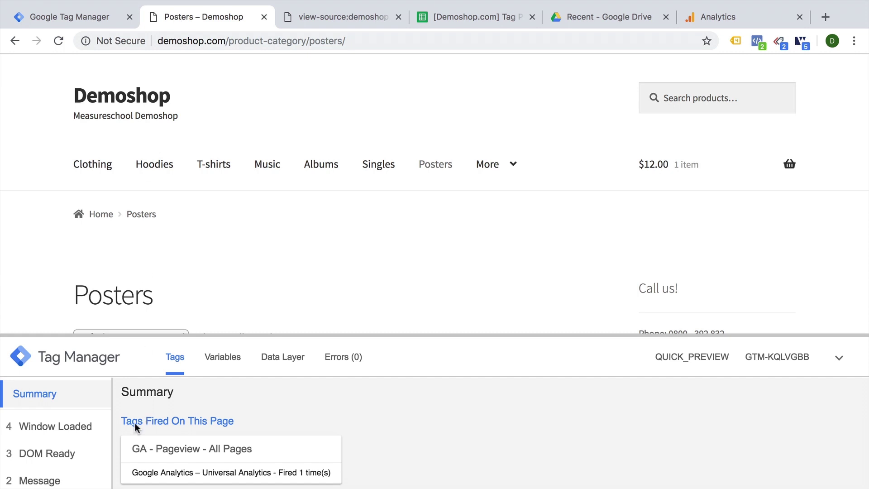
left_click(61, 41)
left_click(49, 17)
left_click(58, 125)
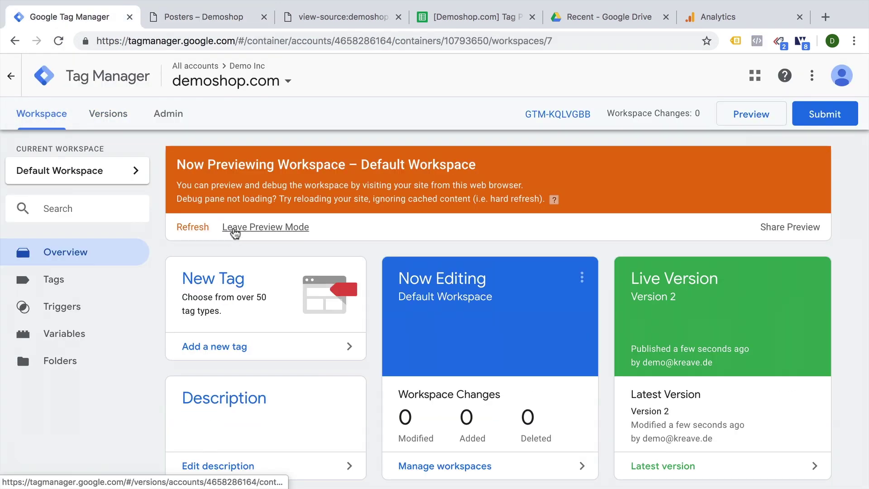
left_click(235, 227)
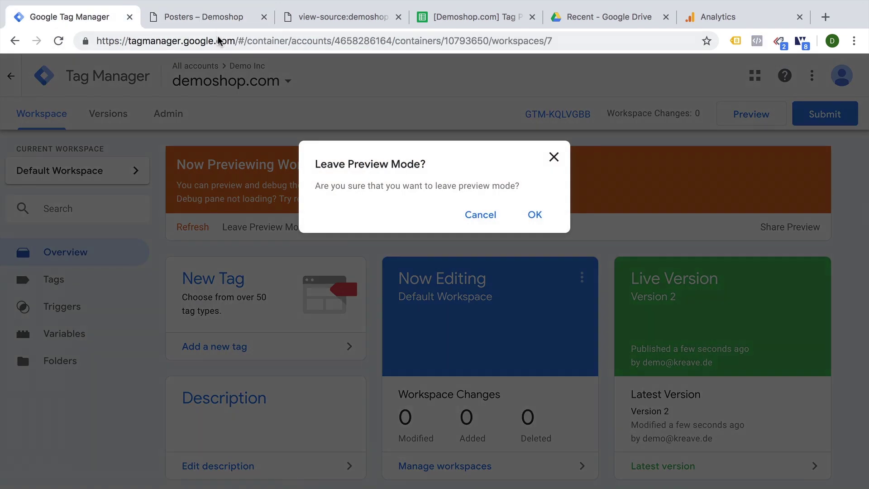
left_click(535, 214)
left_click(210, 15)
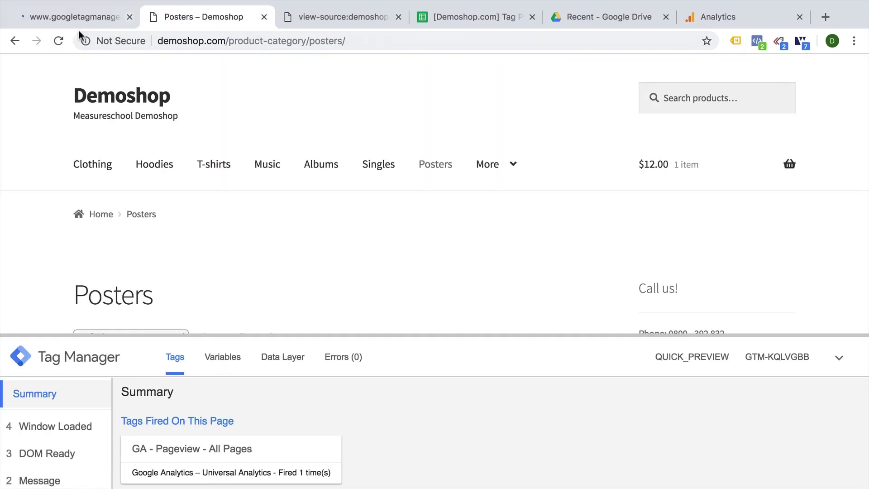
left_click(58, 42)
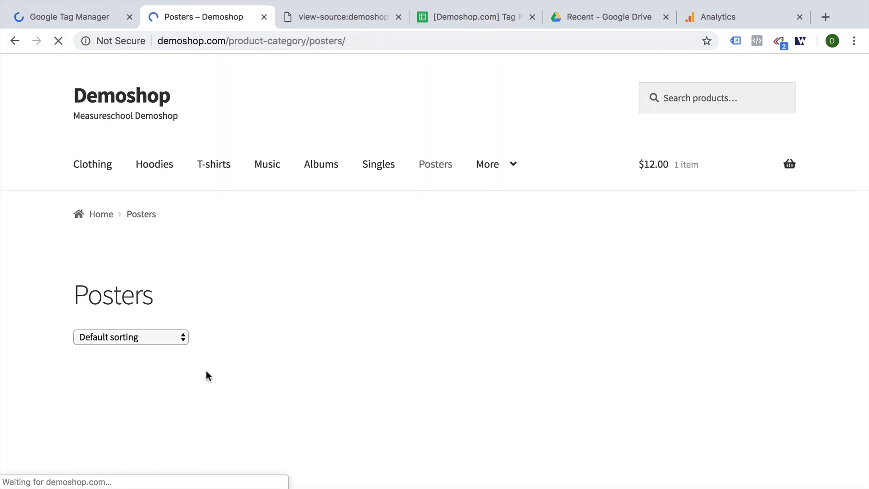
left_click(736, 41)
left_click(692, 95)
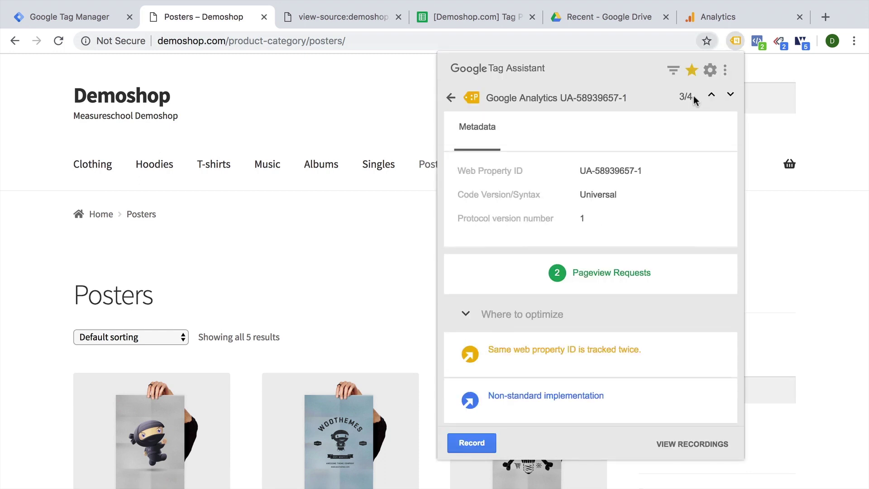
left_click(451, 98)
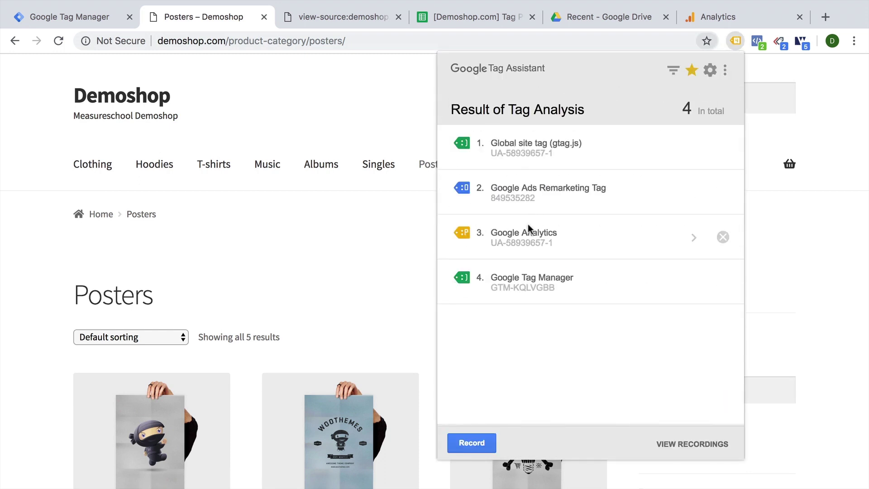
left_click(524, 248)
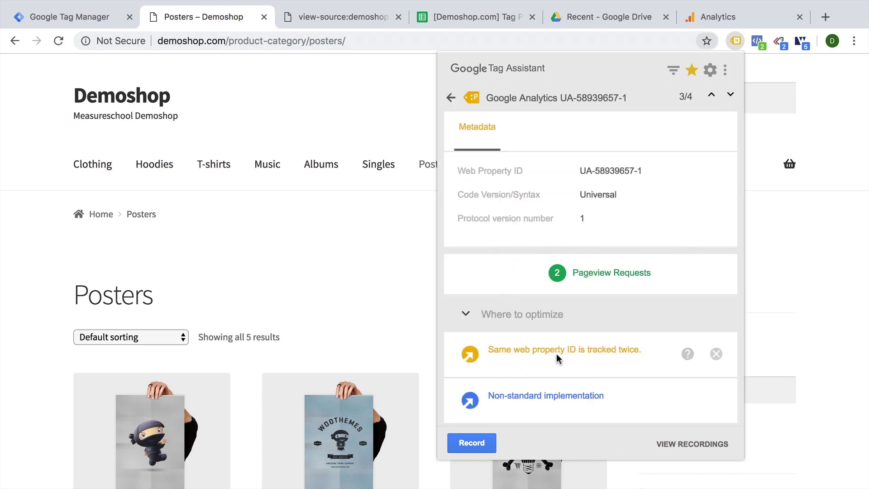
left_click(367, 258)
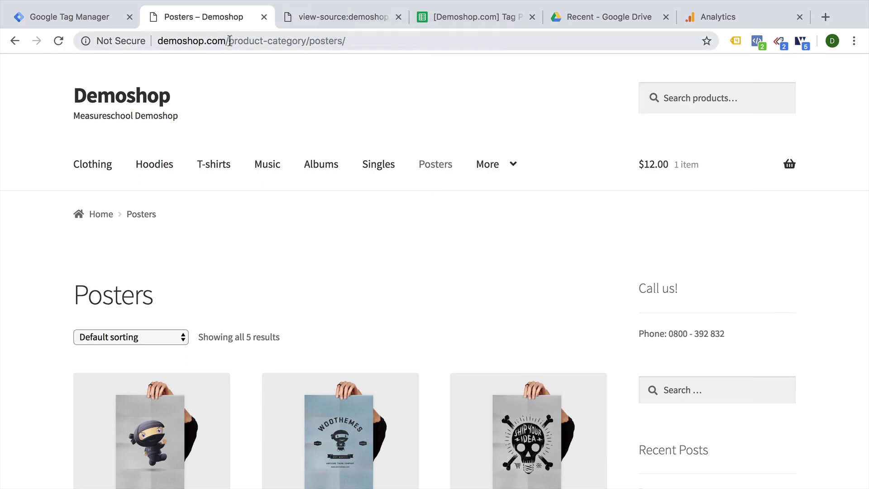
Go to wp-admin and open the Appearance theme file editor.
left_click_drag(229, 41, 251, 79)
type("wp-admin/")
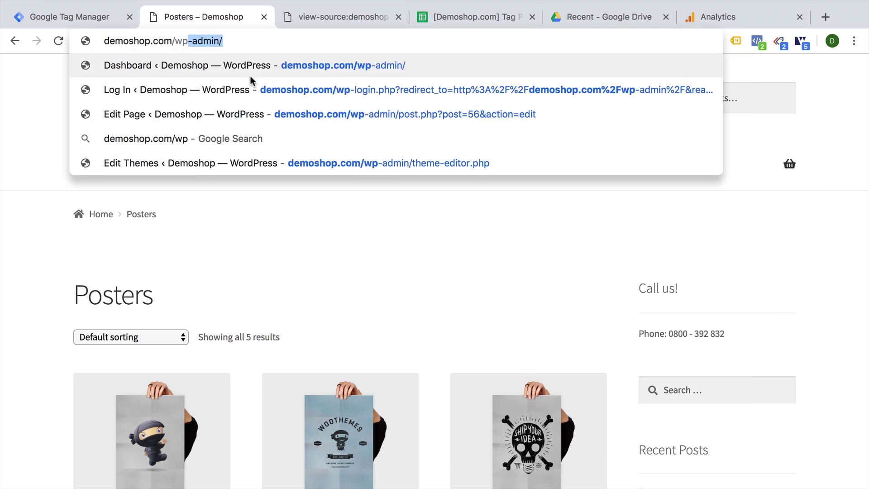
key("Return")
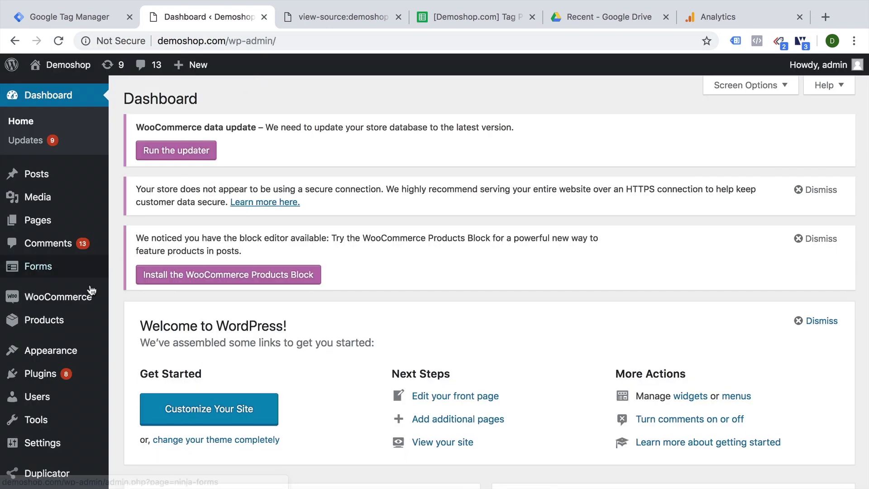
mouse_move(37, 324)
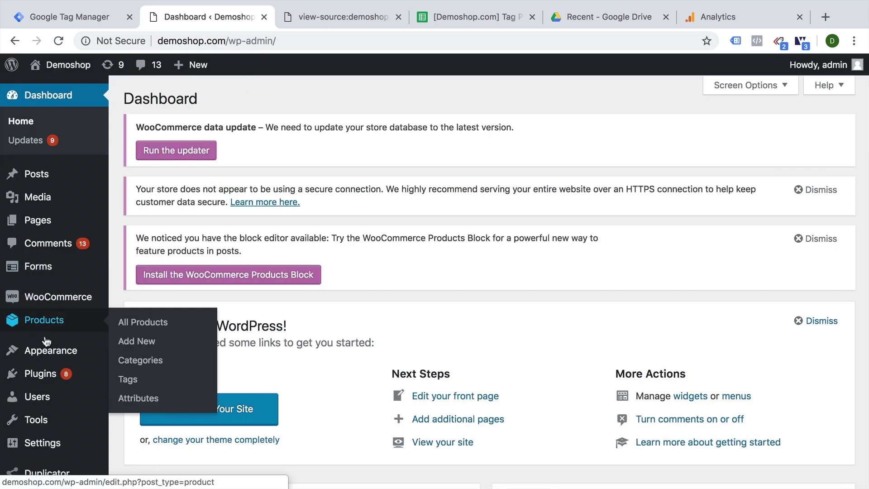
mouse_move(56, 360)
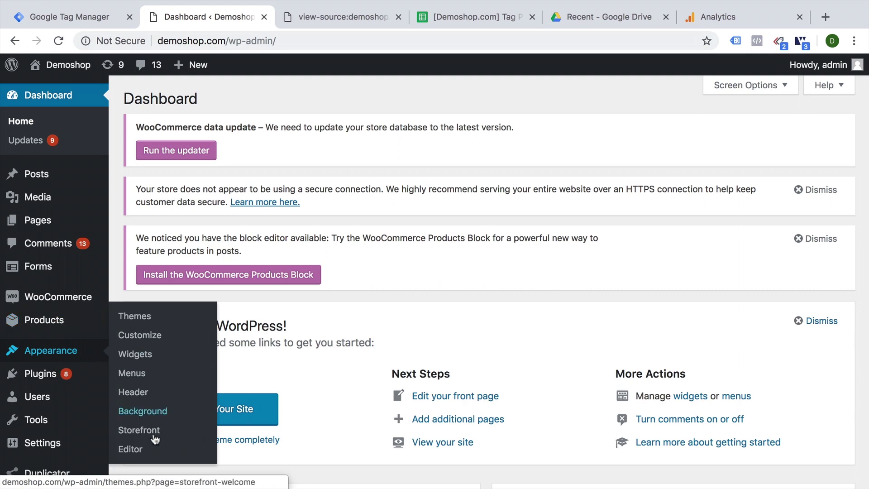
left_click(144, 449)
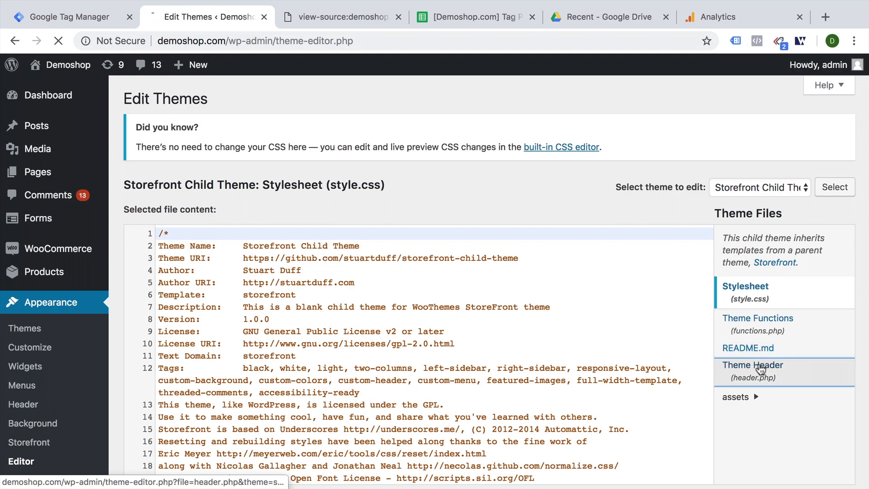
Delete the gtag('config','UA-58939657-1') line from the Theme Header (header.php) and update the file.
left_click(753, 367)
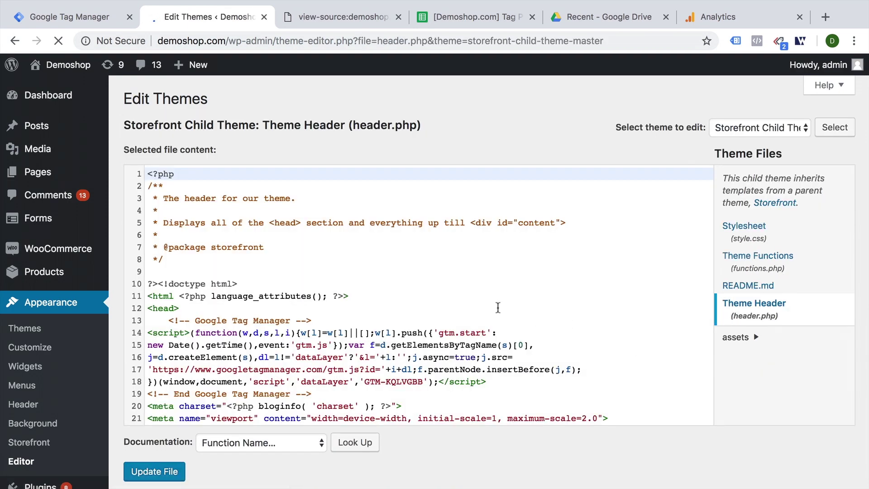
scroll(498, 308, "down", 10)
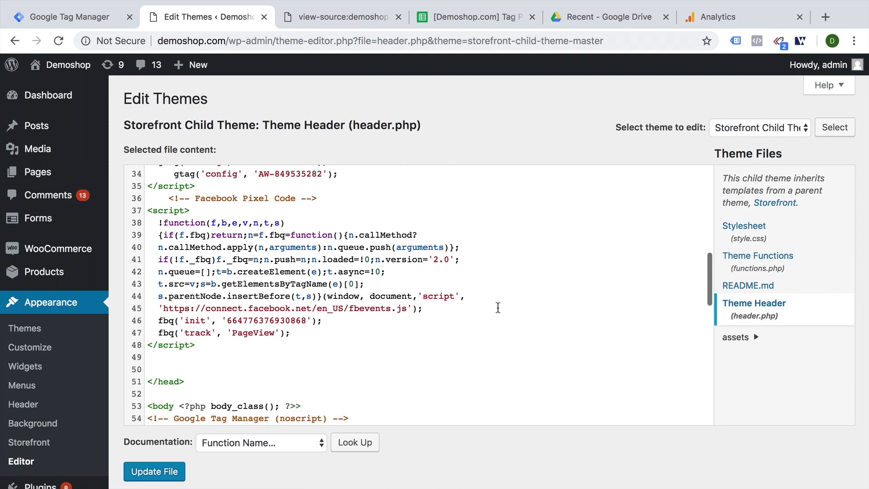
scroll(498, 308, "up", 5)
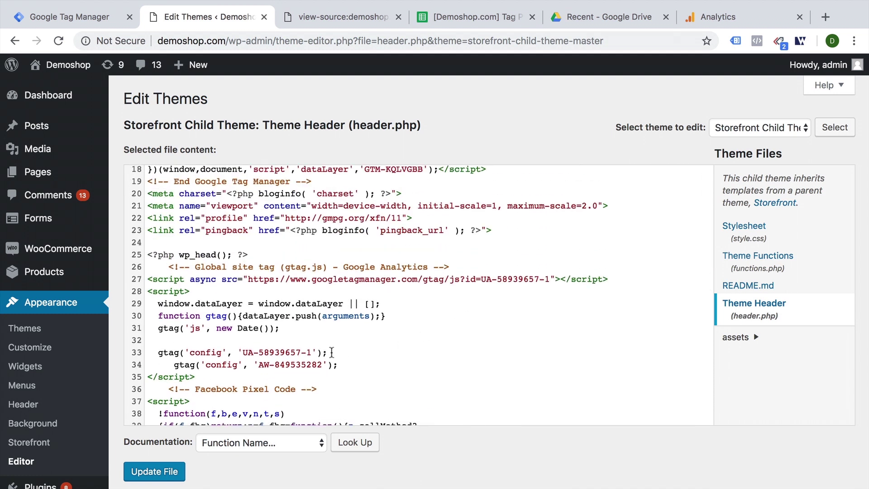
left_click_drag(331, 352, 44, 357)
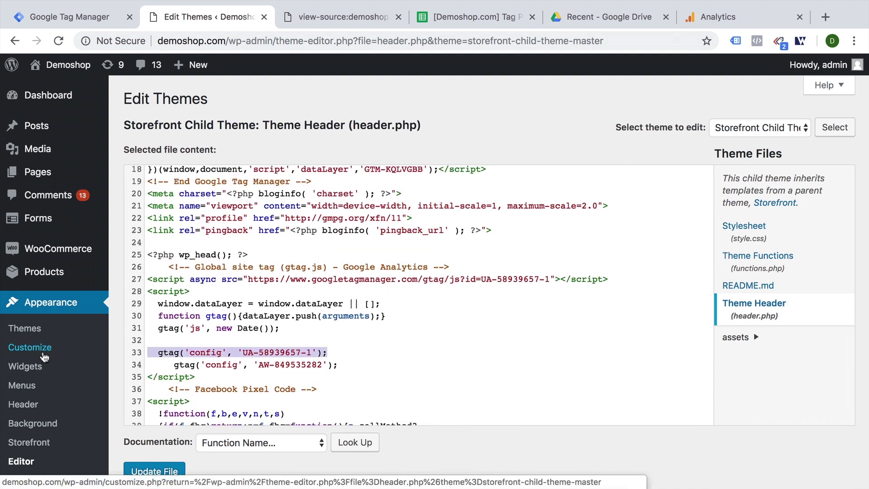
key("BackSpace")
key("BackSpace")
key("BackSpace")
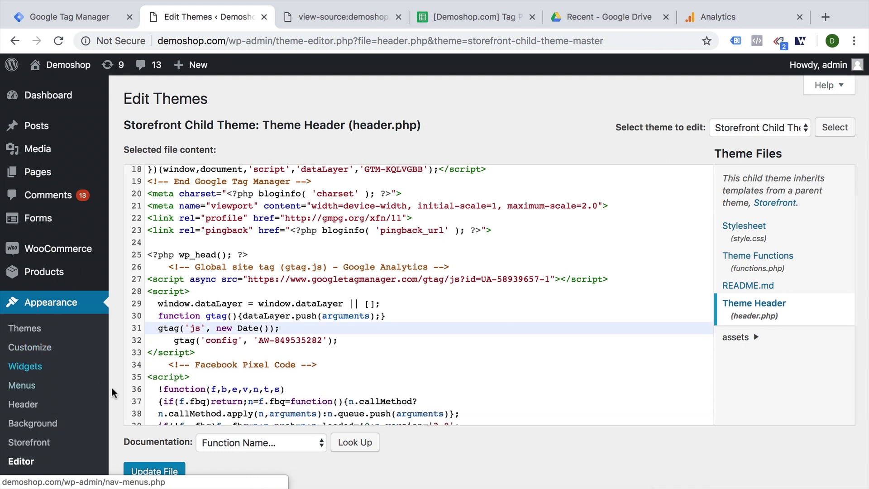
left_click(160, 473)
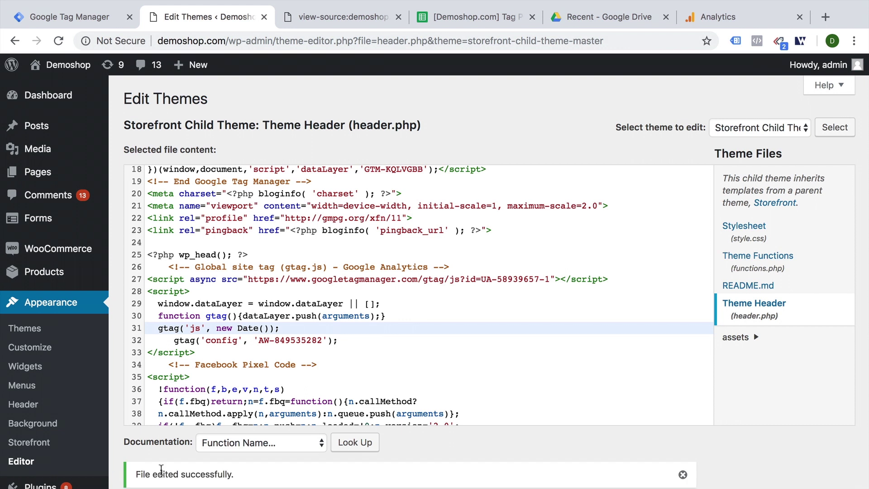
left_click(71, 71)
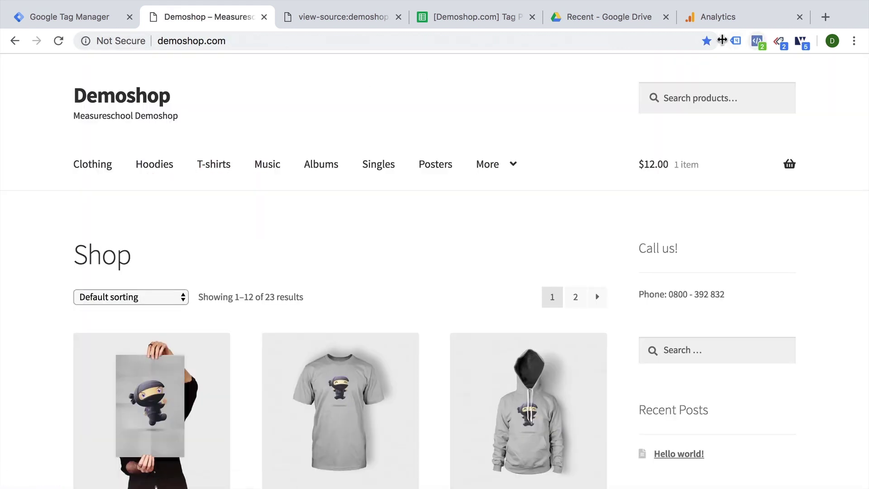
Confirm in Tag Assistant that UA-58939657-1 sends only one pageview request on the home page.
left_click(734, 42)
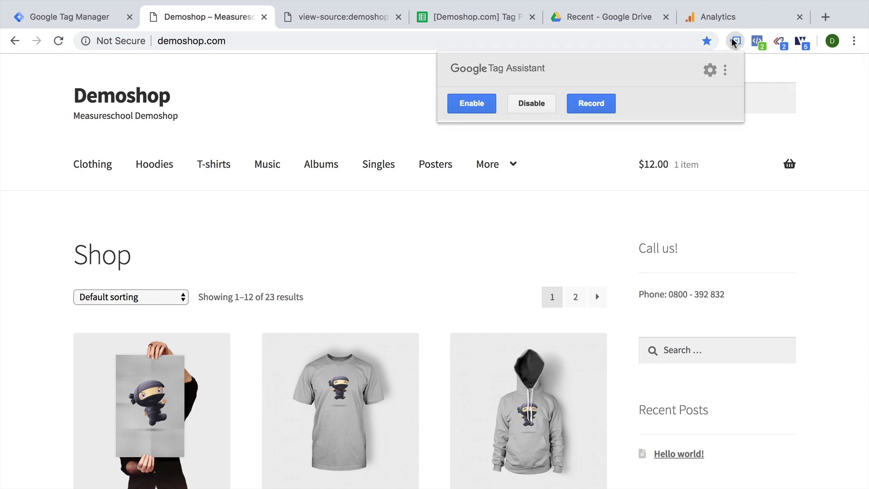
left_click(453, 98)
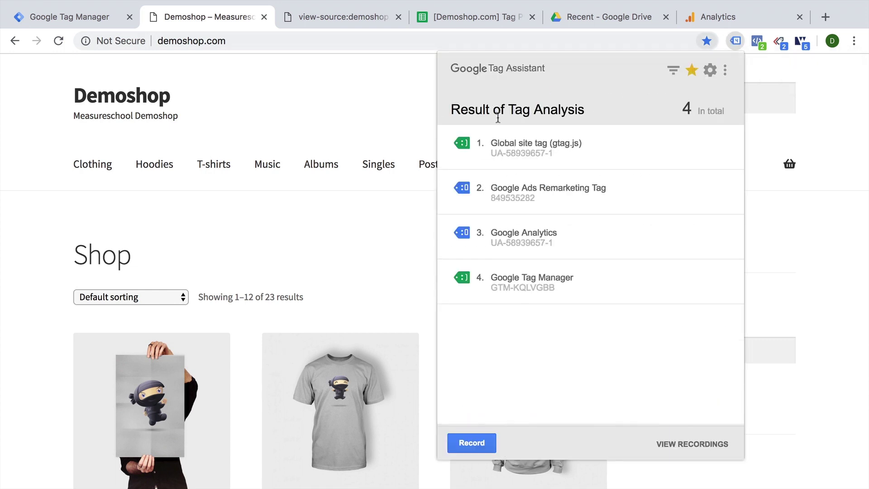
left_click(518, 251)
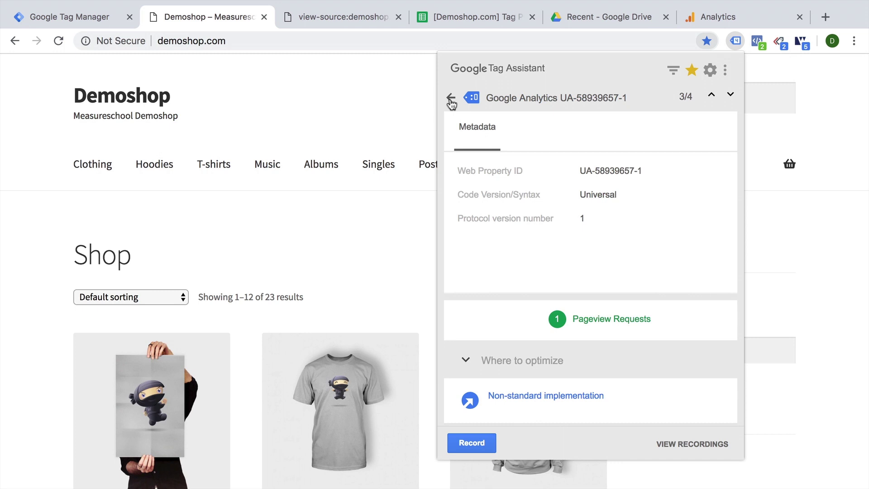
left_click(371, 111)
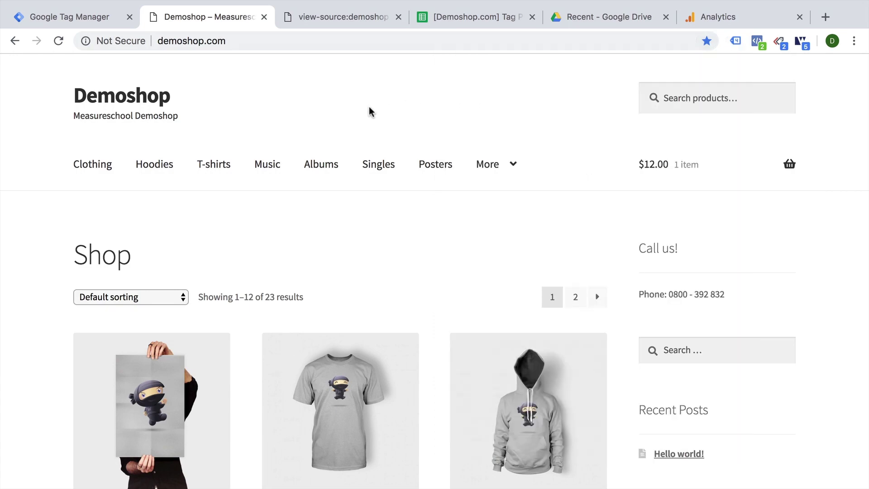
right_click(368, 236)
Review the hardcoded gtag (AW-849535282) and Facebook Pixel scripts in demoshop.com's page source.
left_click(442, 364)
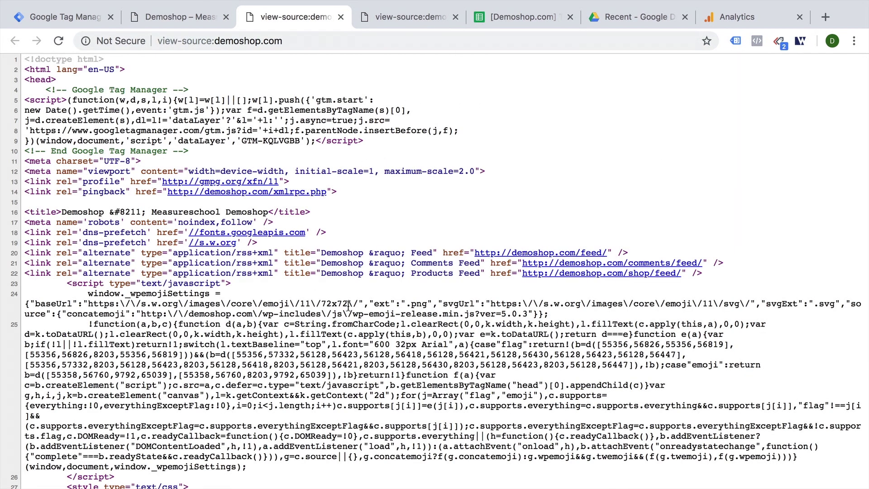
scroll(348, 306, "down", 20)
scroll(316, 293, "down", 20)
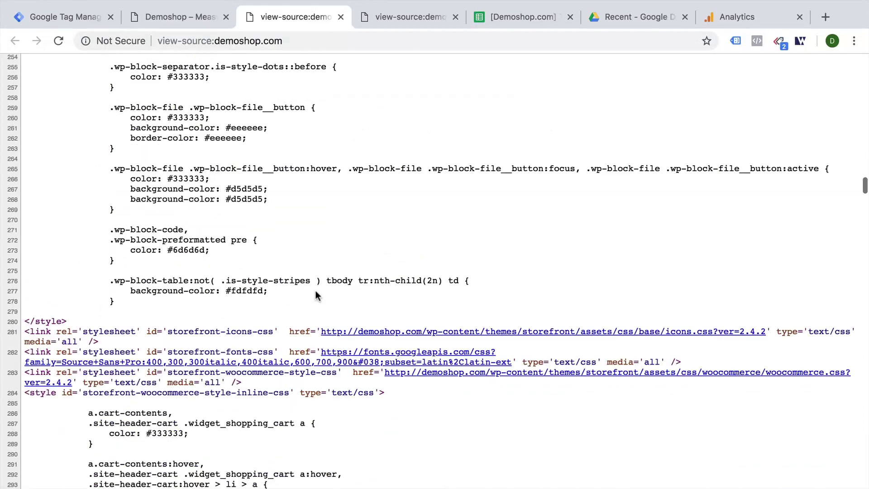
scroll(316, 294, "down", 10)
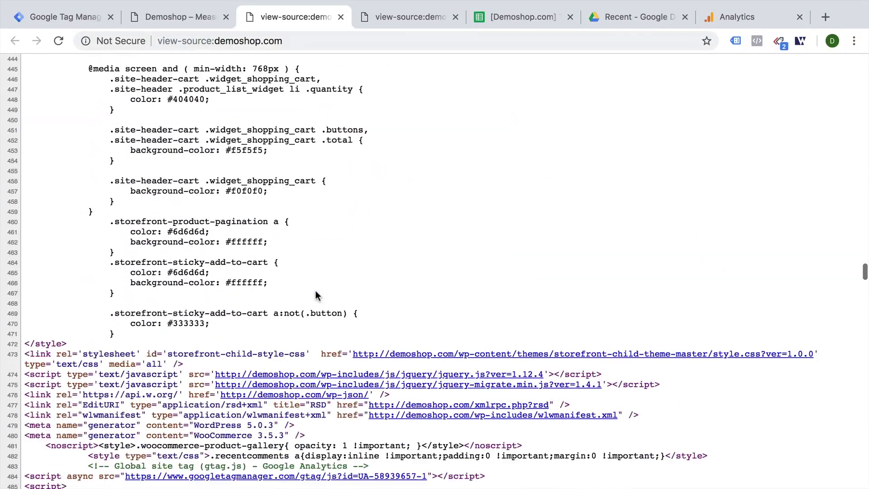
scroll(316, 294, "up", 1)
scroll(316, 295, "up", 1)
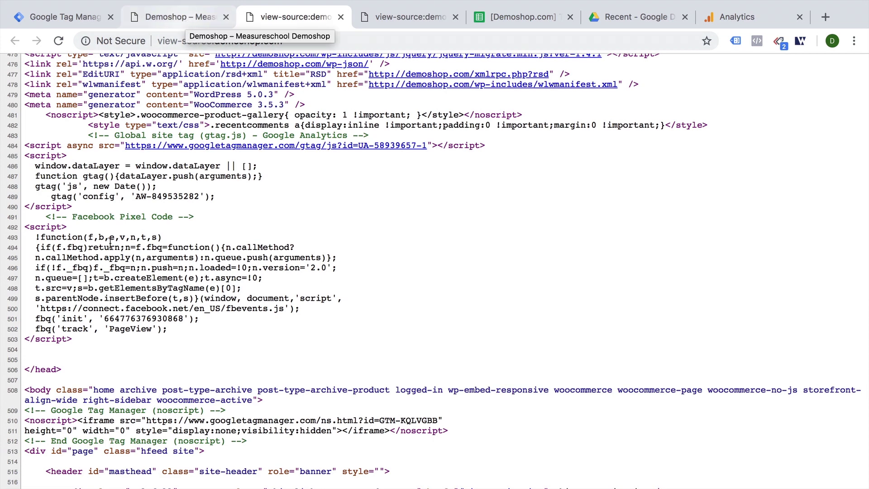
left_click(184, 21)
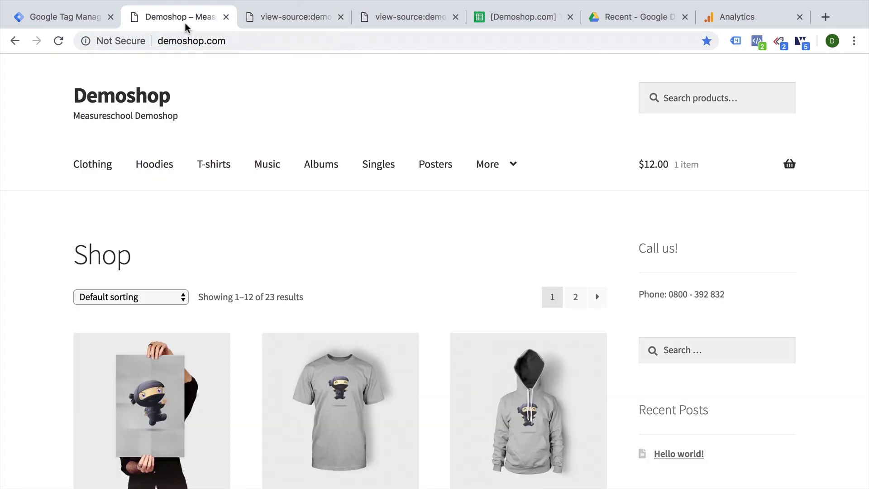
left_click(546, 16)
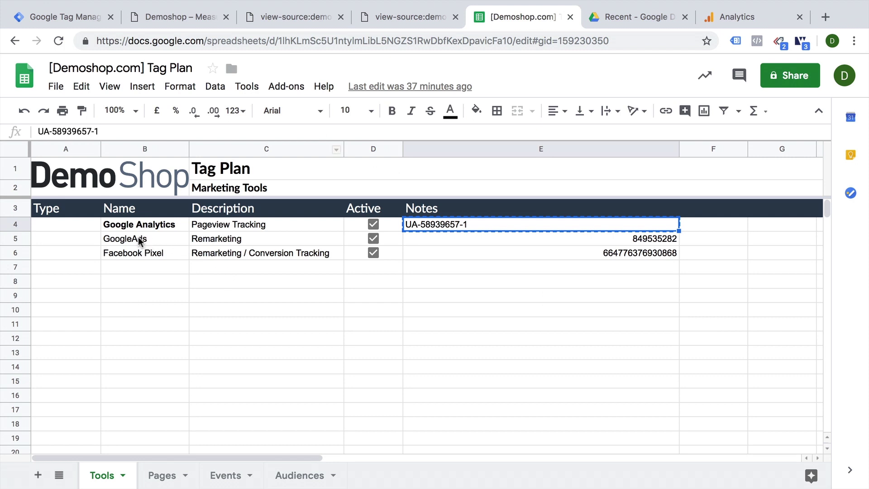
Read the GoogleAds and Facebook Pixel rows of the tag plan, selecting ID 849535282.
left_click_drag(140, 239, 140, 257)
left_click(258, 260)
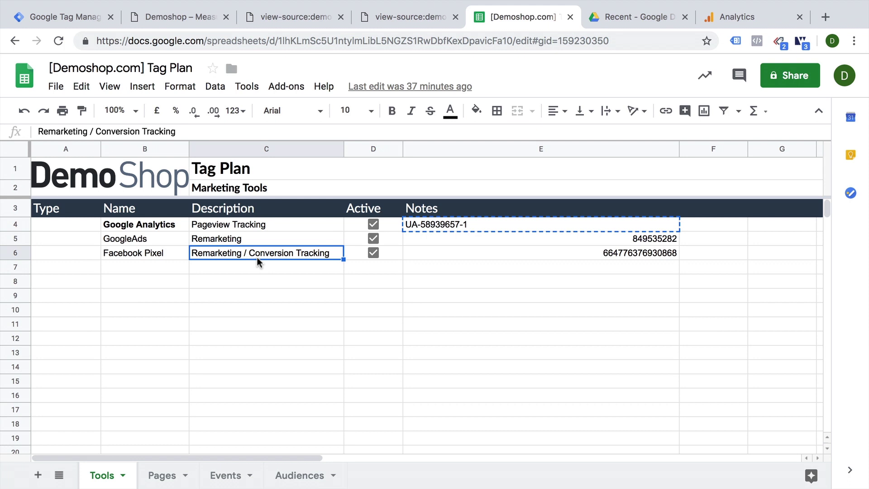
left_click(170, 239)
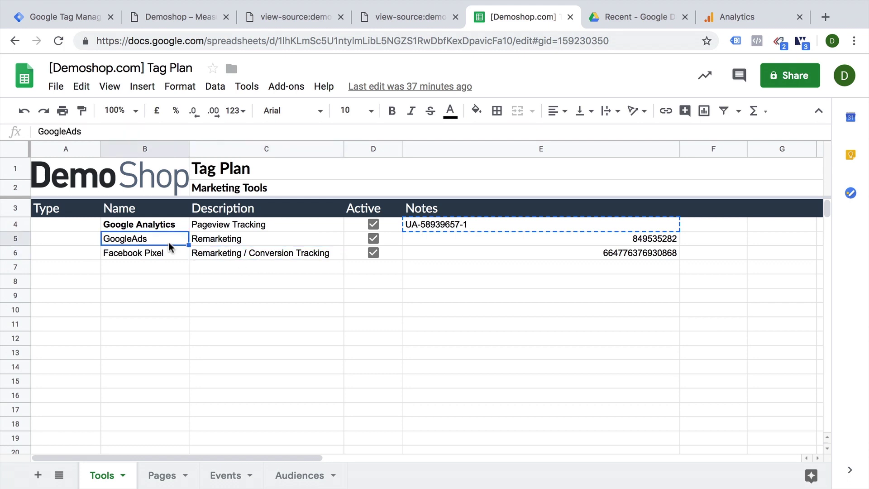
left_click(263, 239)
left_click(518, 239)
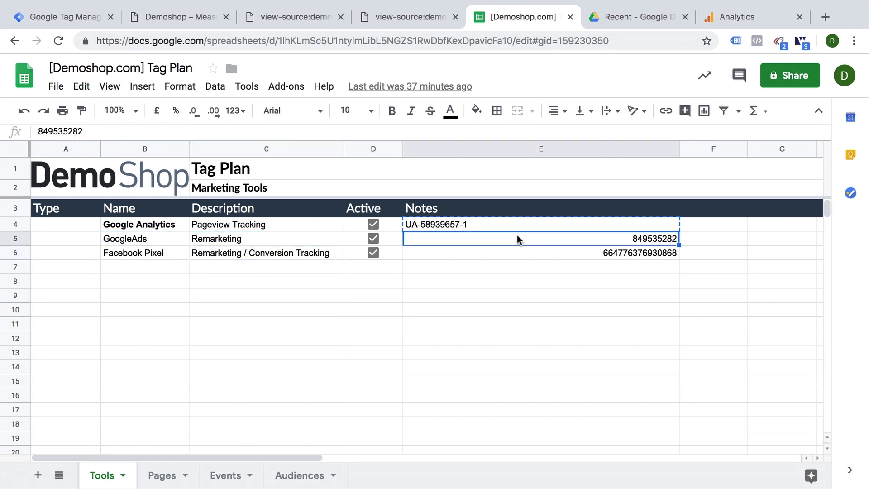
left_click(73, 16)
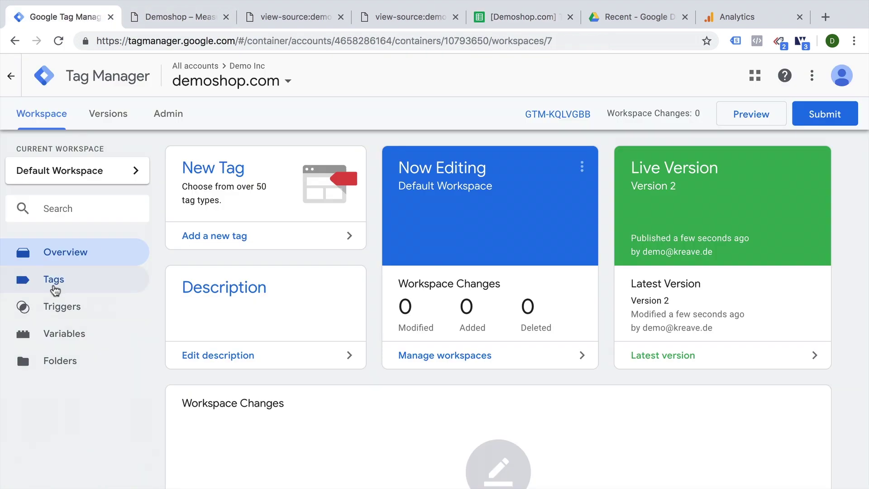
Create a new Google Ads Remarketing tag named 'GAds - Remarekting - All Pages'.
left_click(55, 285)
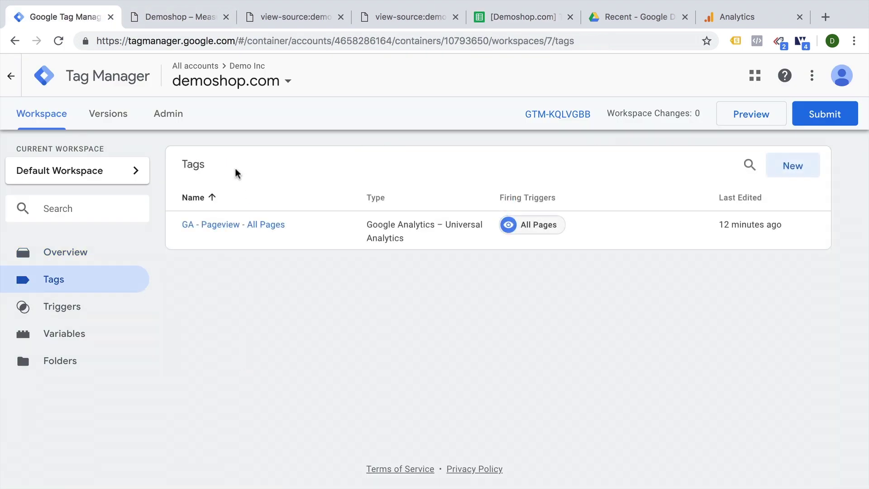
left_click(790, 172)
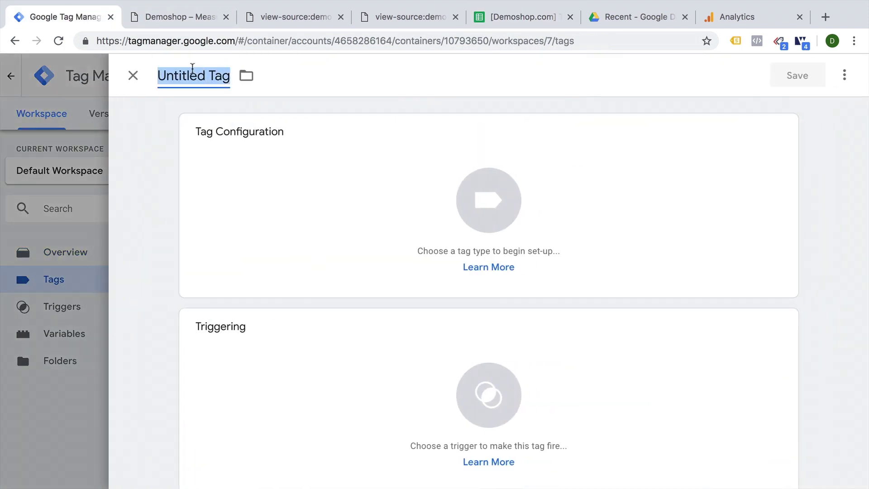
type("A")
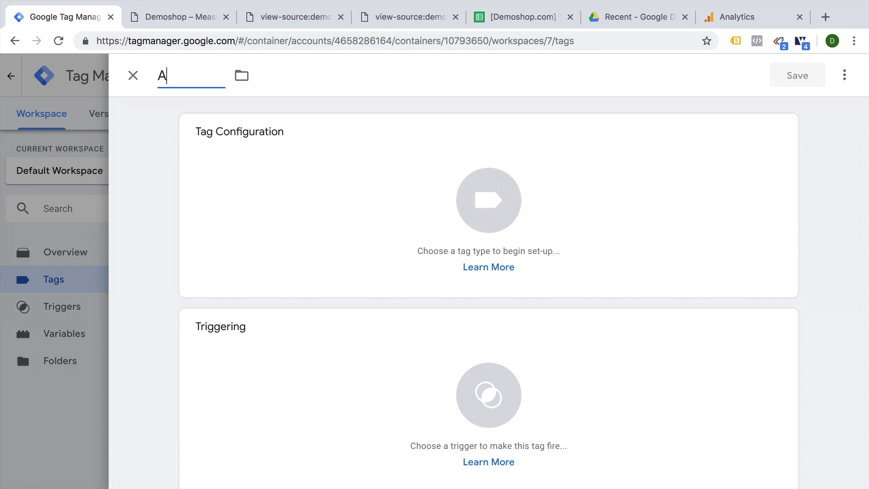
key("BackSpace")
type("GAds - Remarekti")
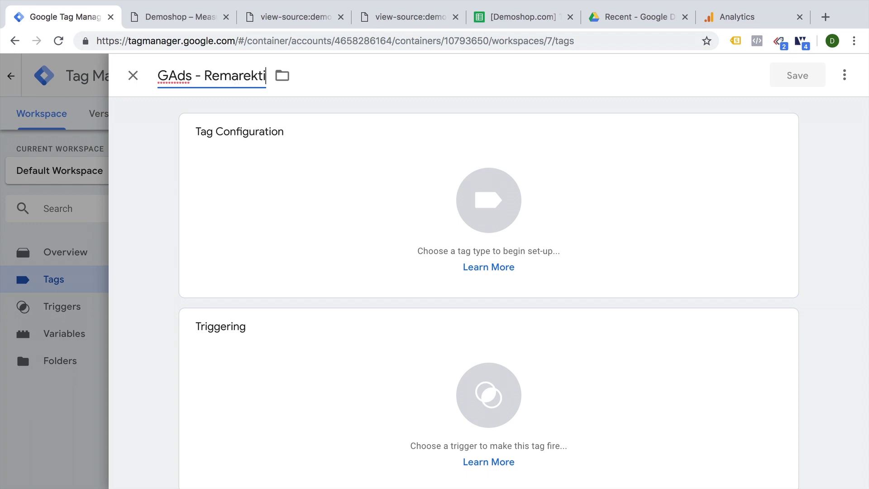
type("ng - All Page")
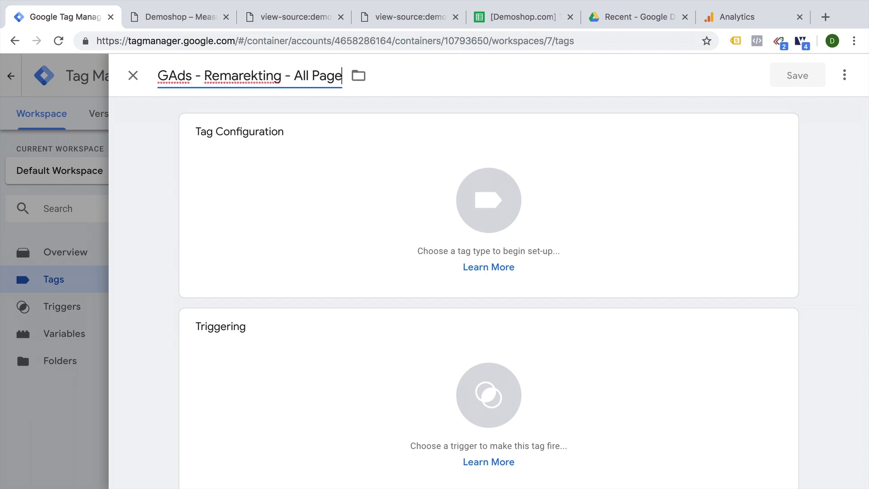
type("s")
left_click(258, 254)
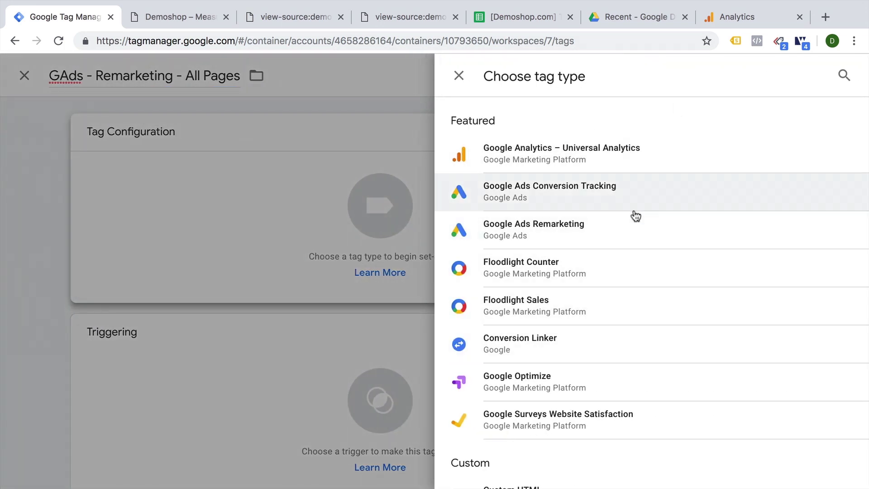
left_click(618, 234)
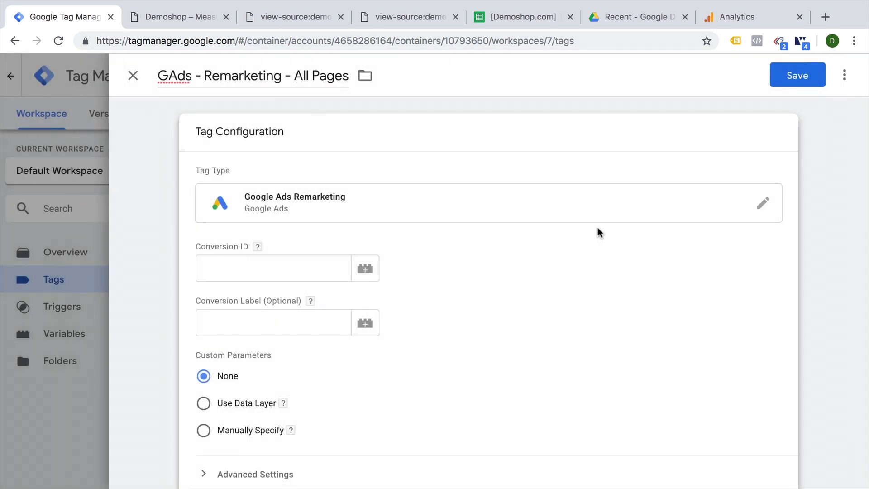
Paste conversion ID 849535282, fire the tag on All Pages, and save it.
left_click(334, 263)
left_click(521, 17)
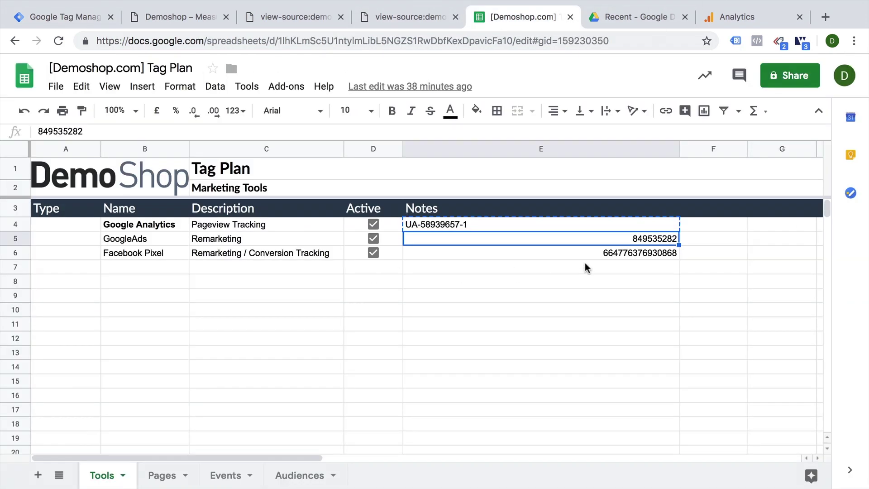
left_click(82, 27)
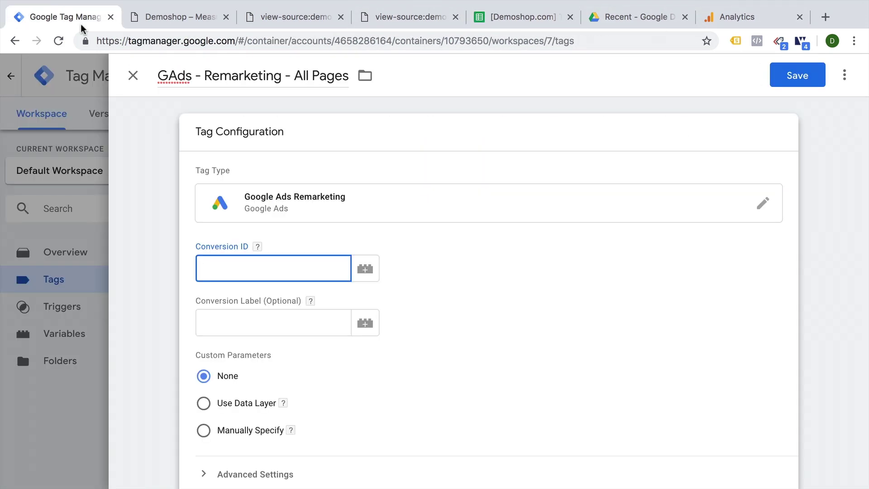
type("846535282")
left_click(533, 336)
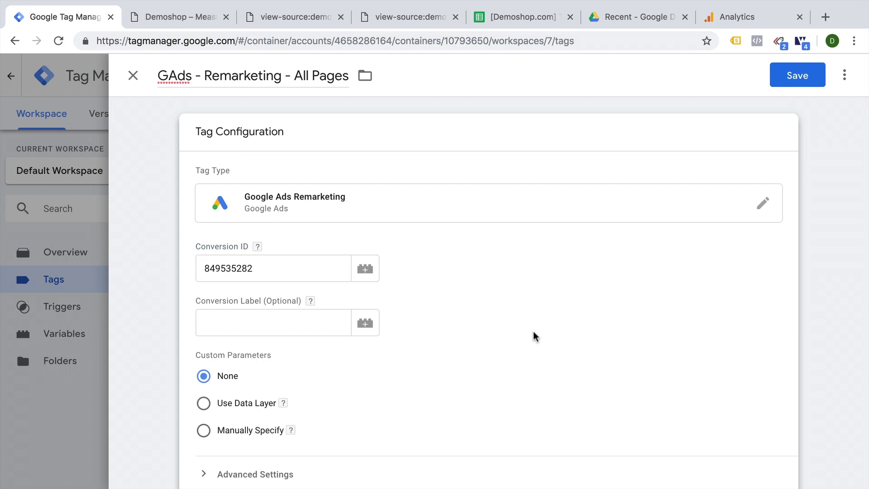
scroll(534, 336, "down", 5)
left_click(534, 339)
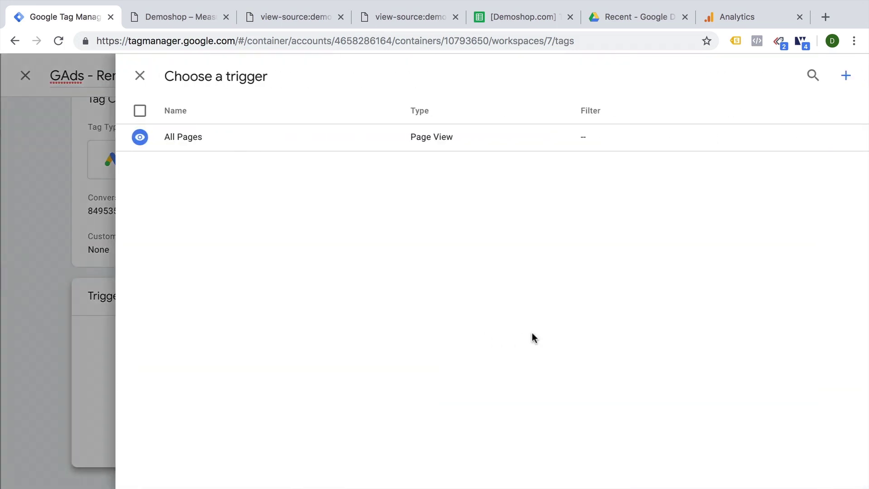
left_click(246, 149)
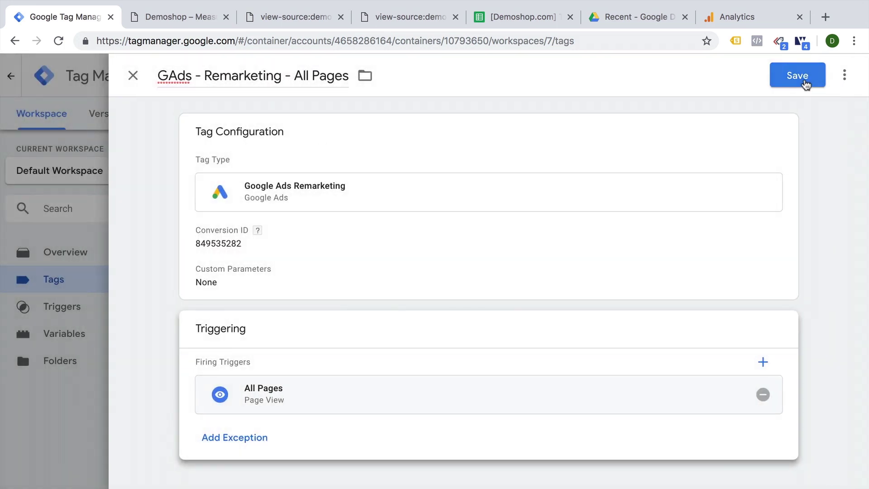
left_click(805, 84)
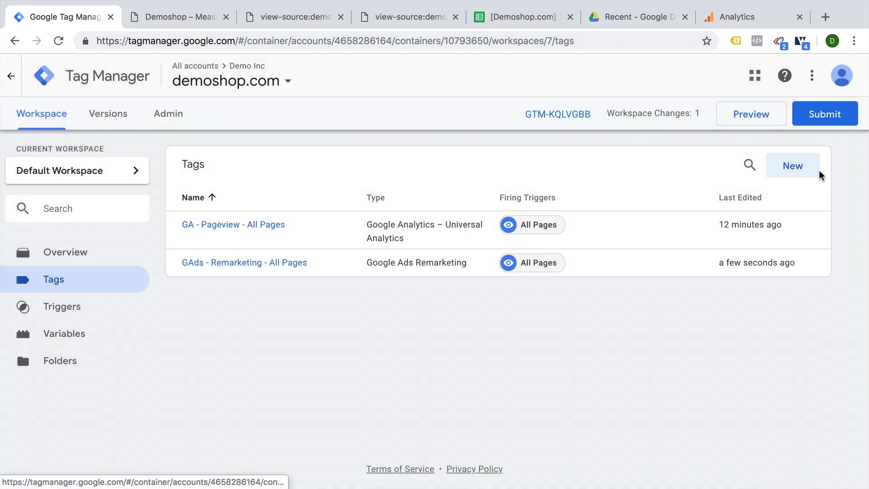
Create a new Custom HTML tag named 'FAds - Pageviews - All Pages'.
left_click(797, 176)
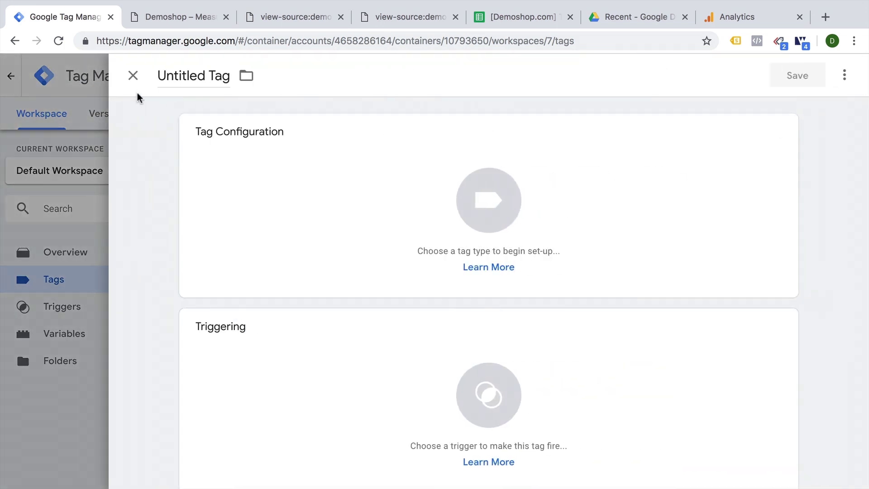
left_click(188, 79)
type("FA")
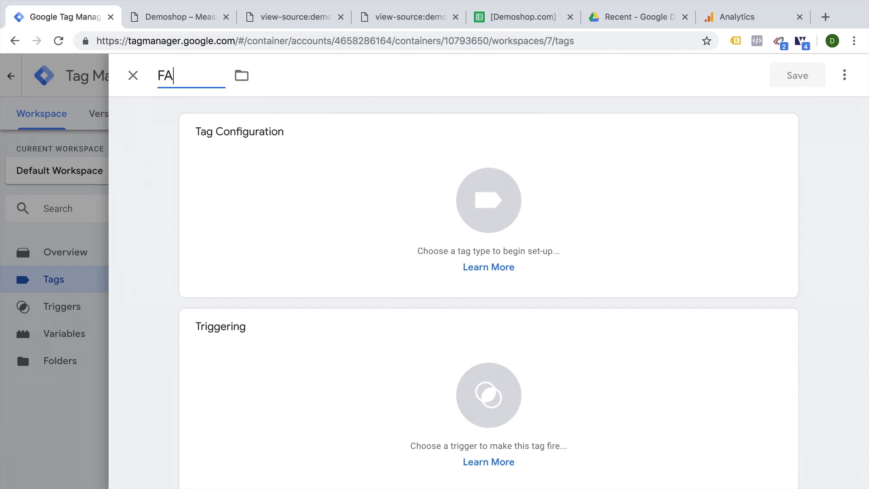
type("ds - Pageviews -")
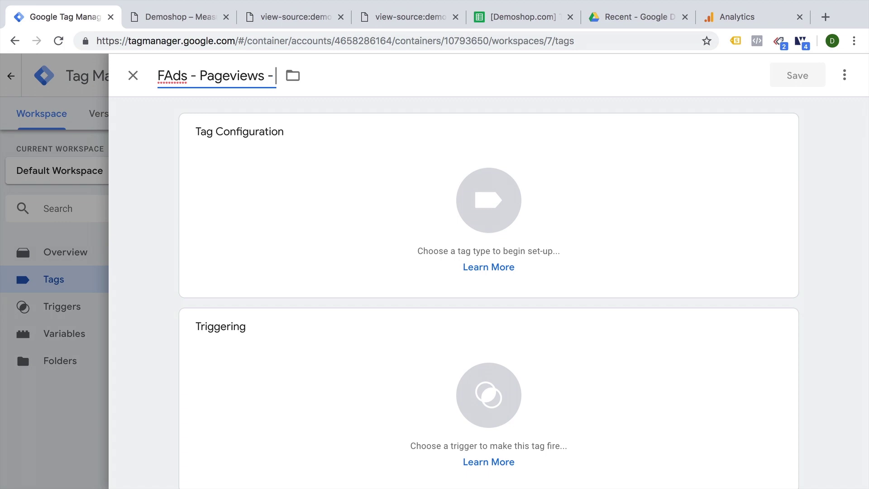
type(" All Pages")
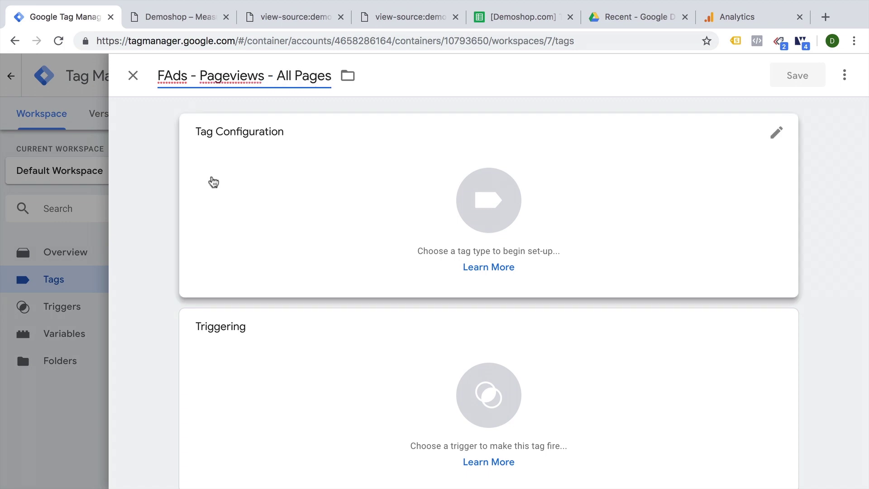
left_click(213, 182)
scroll(654, 225, "down", 6)
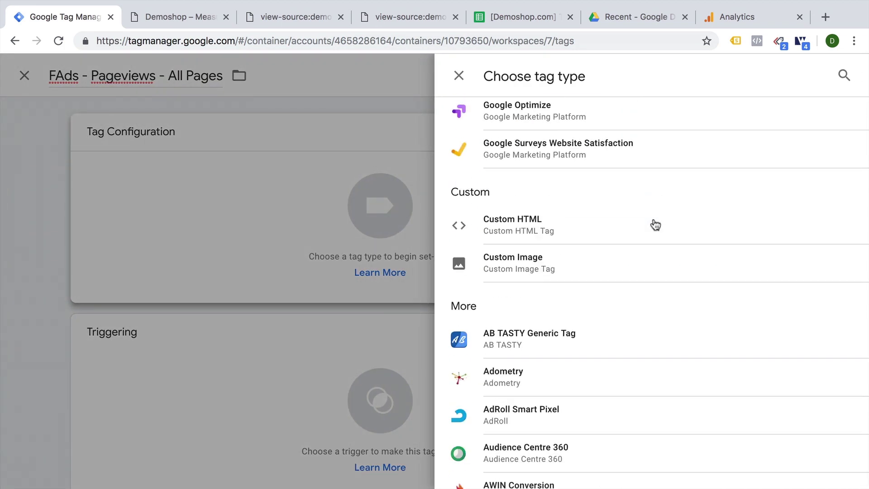
scroll(655, 225, "down", 20)
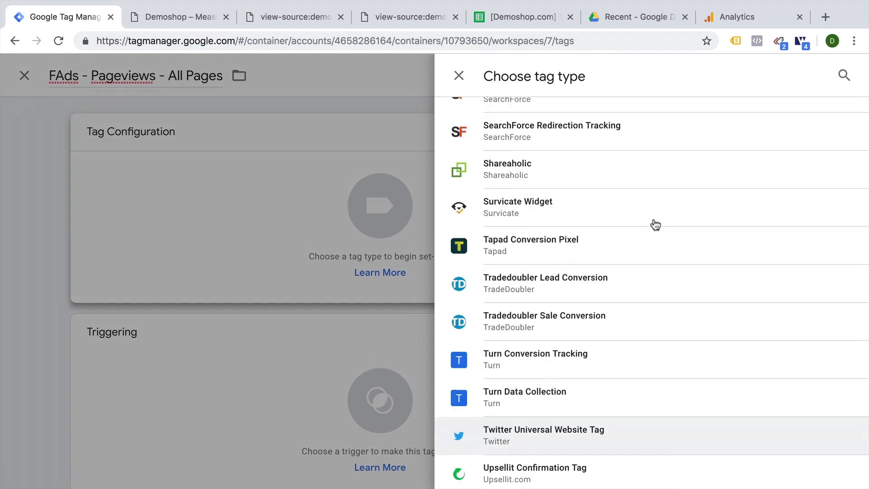
scroll(654, 224, "up", 20)
left_click(549, 109)
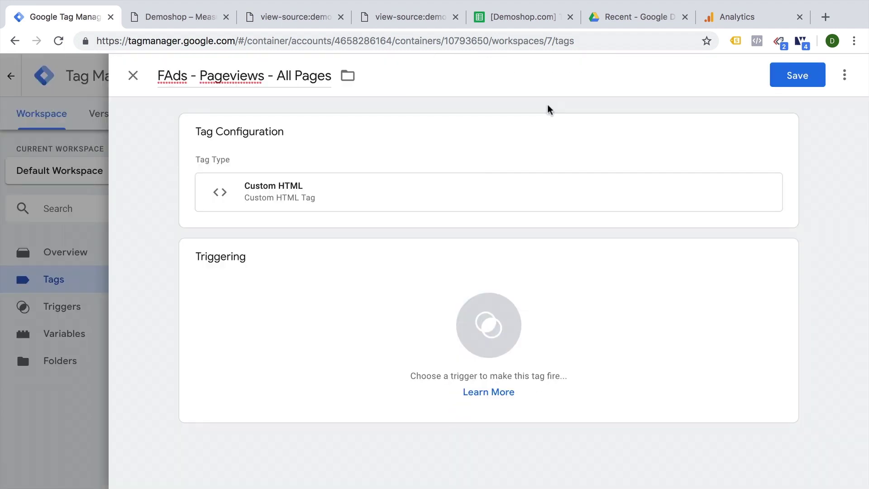
left_click(466, 208)
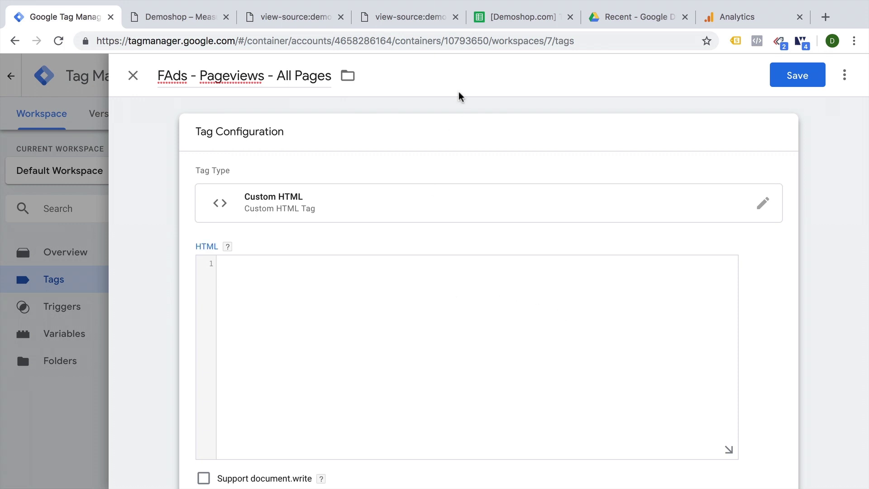
left_click(516, 17)
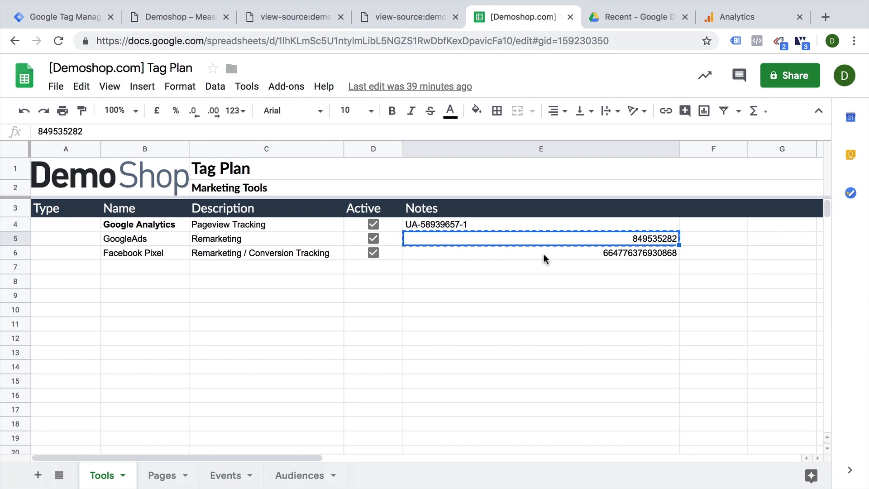
left_click(544, 257)
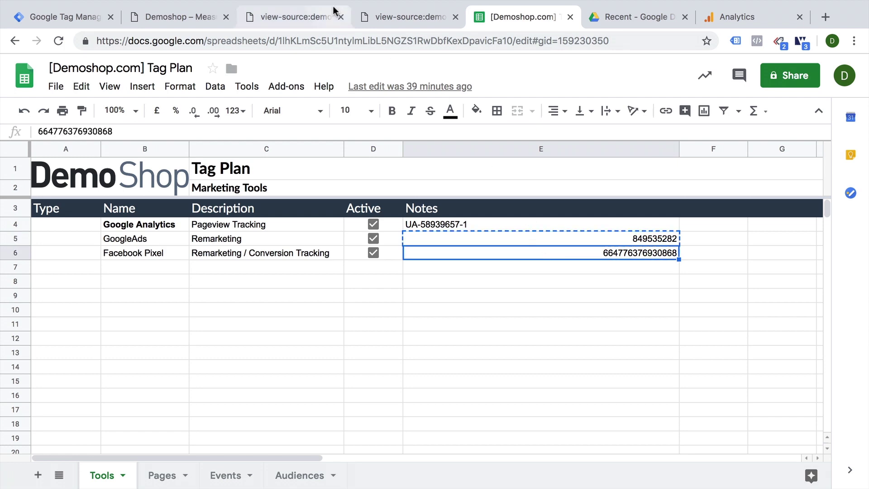
left_click(318, 17)
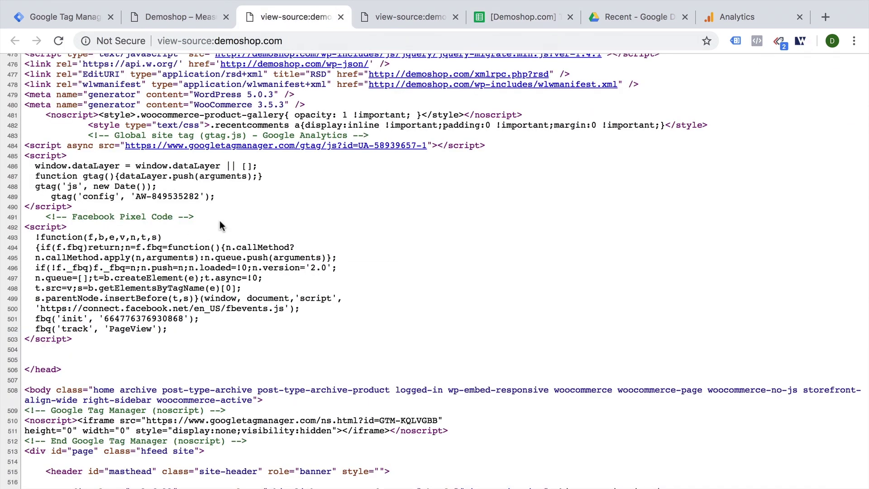
scroll(221, 225, "down", 2)
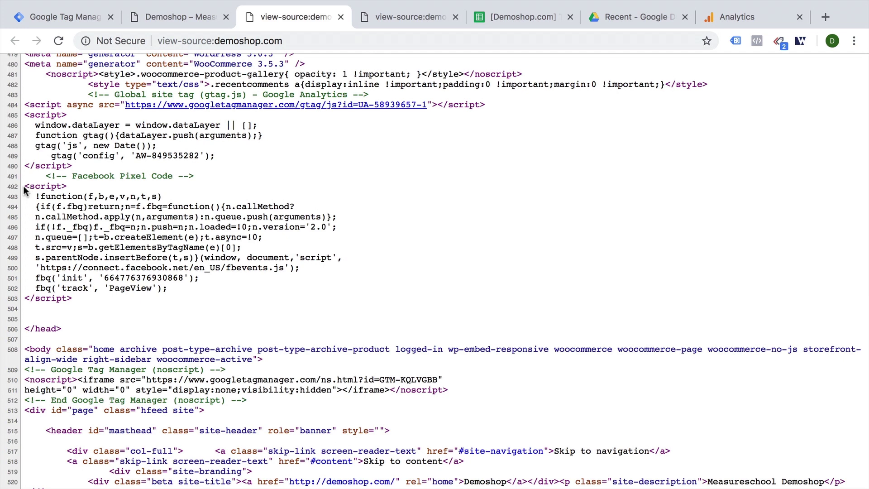
left_click_drag(24, 186, 131, 297)
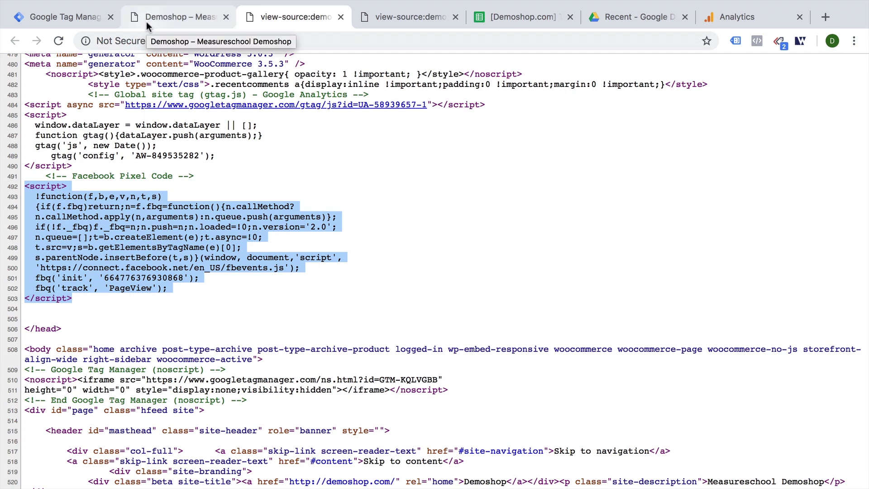
left_click(86, 17)
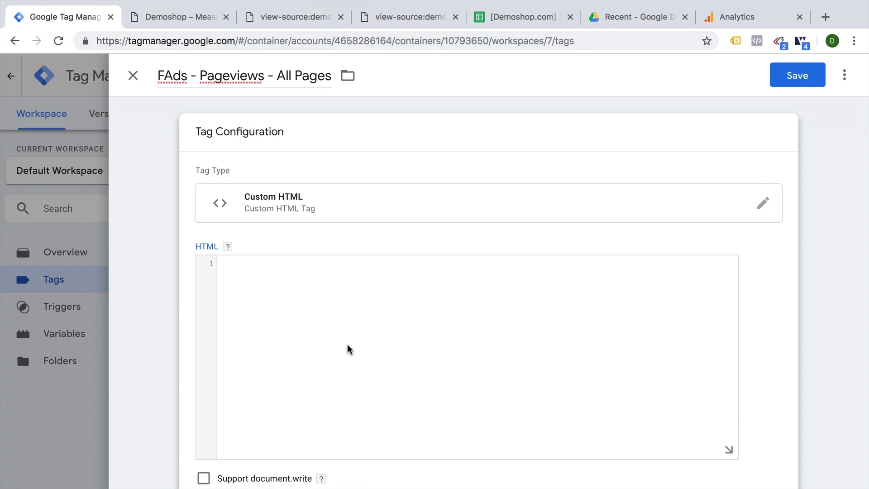
left_click(355, 360)
key("super+v")
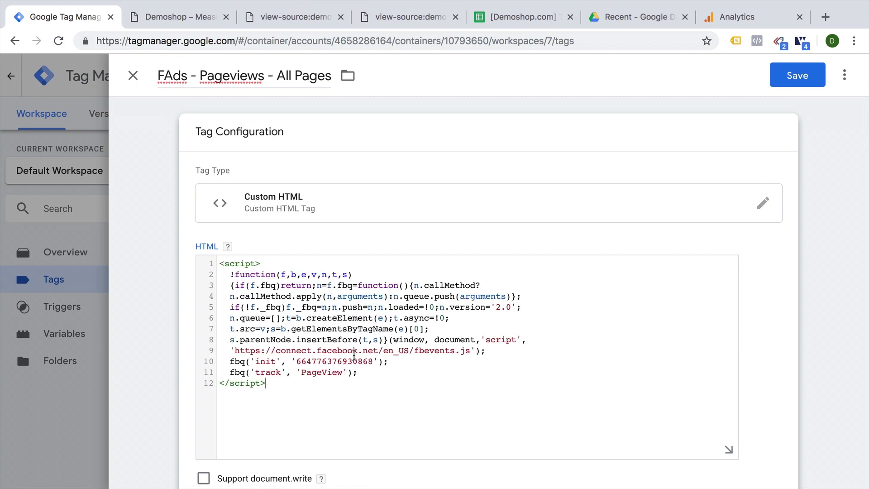
left_click_drag(283, 382, 196, 384)
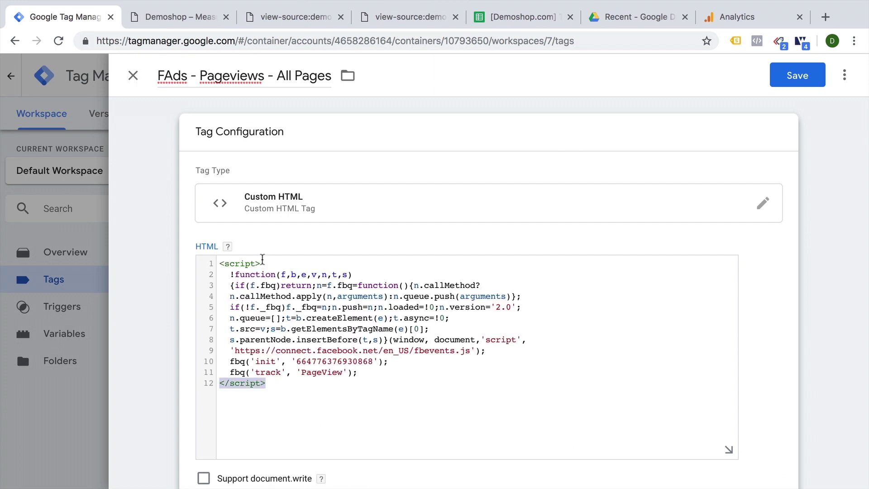
left_click_drag(262, 261, 459, 374)
left_click(337, 380)
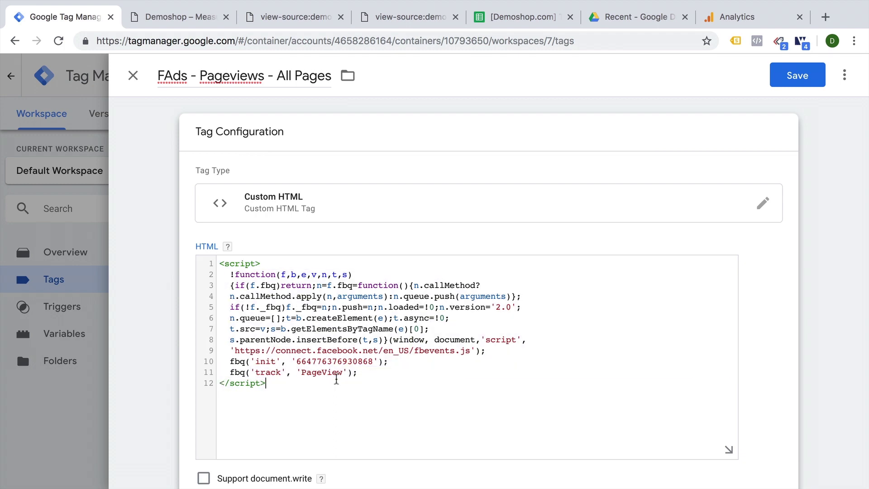
Set the FAds tag to fire on All Pages and save it.
scroll(300, 385, "down", 6)
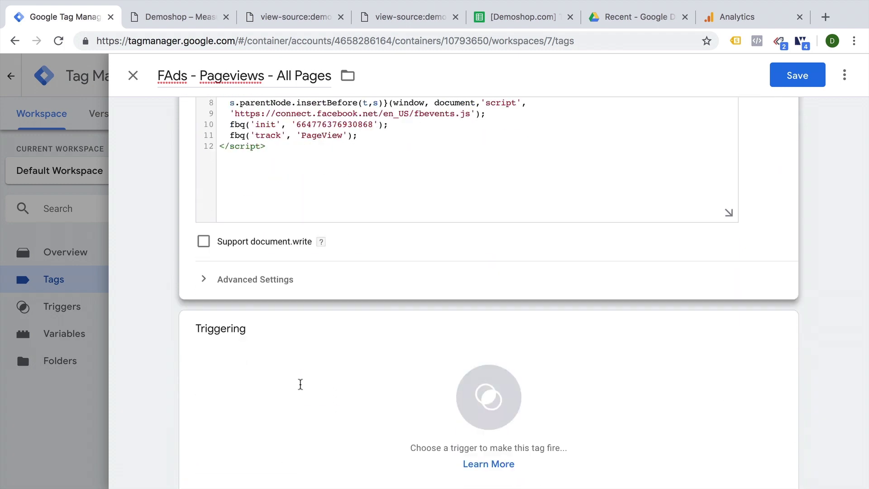
left_click(365, 367)
left_click(222, 135)
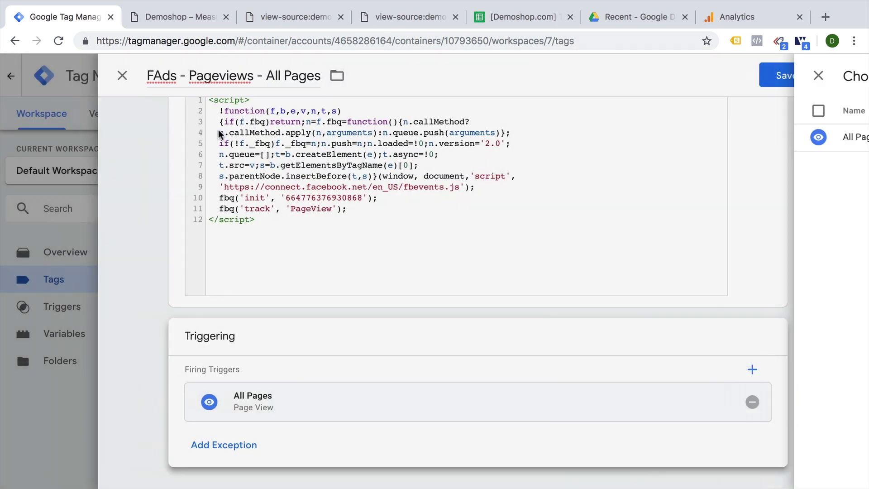
left_click(796, 76)
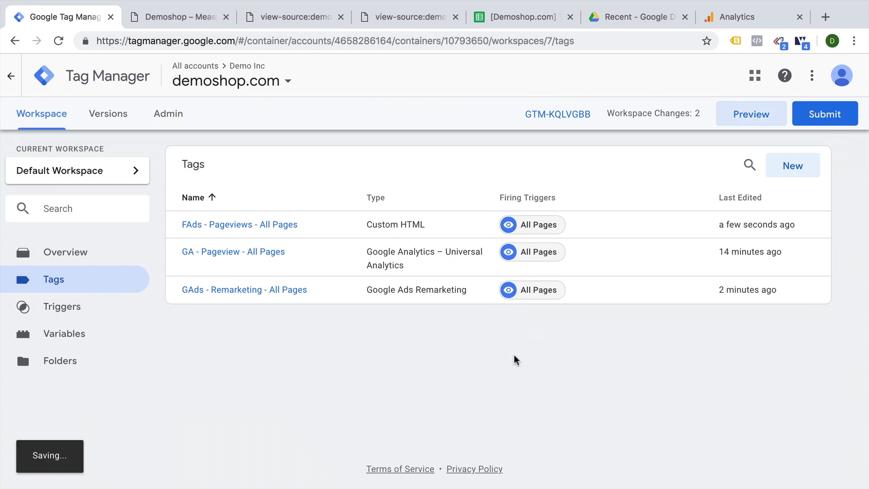
Reload Demoshop in preview, open Singles, and verify FAds, GA and GAds each fire once.
left_click(152, 18)
left_click(59, 41)
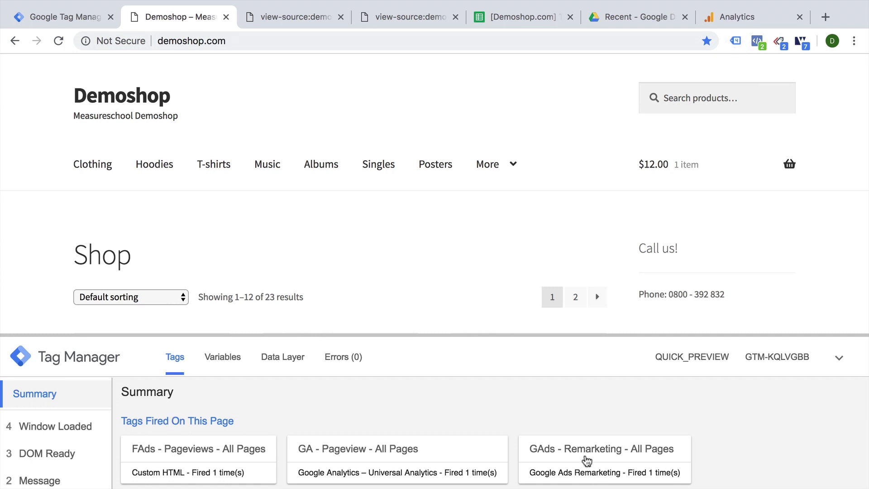
left_click(385, 165)
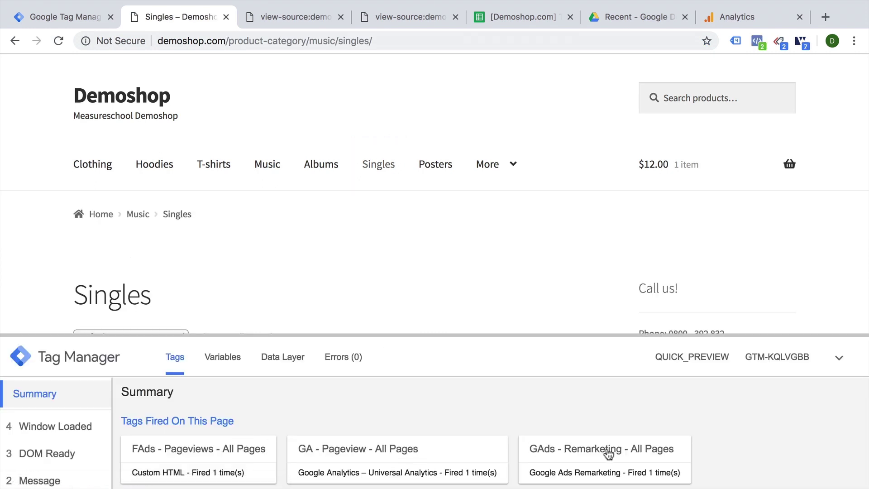
left_click(737, 42)
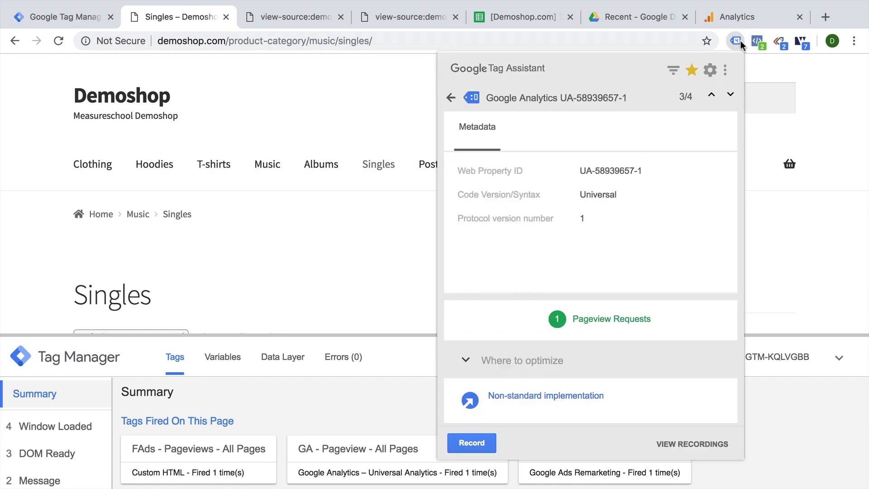
left_click(451, 98)
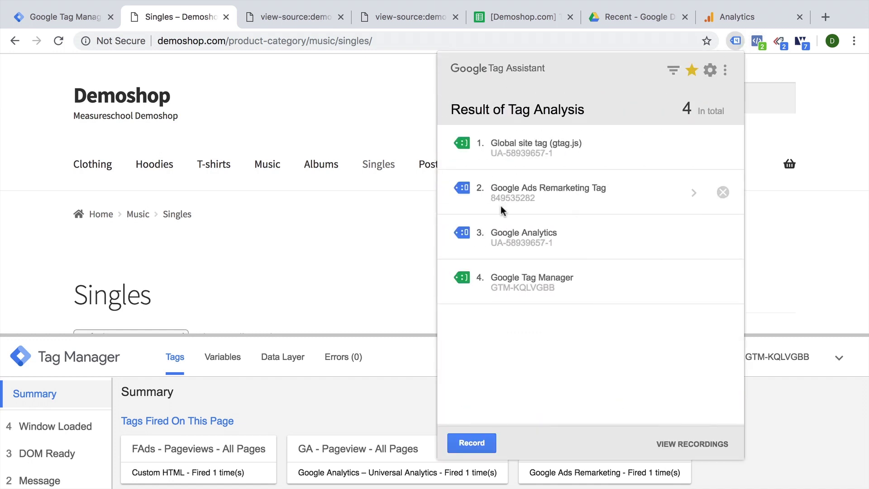
left_click(759, 42)
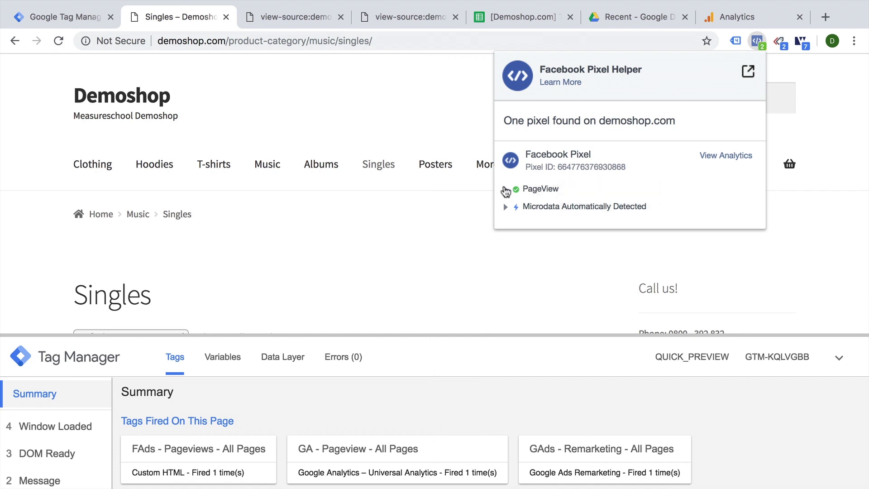
left_click(434, 97)
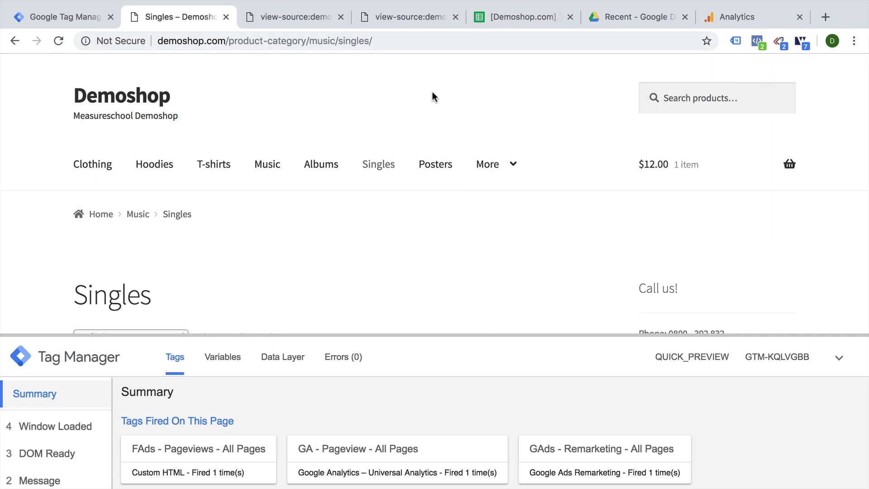
Publish the workspace as Version 3, 'add GAds Remarketing + FAds Pixel'.
left_click(71, 22)
left_click(820, 126)
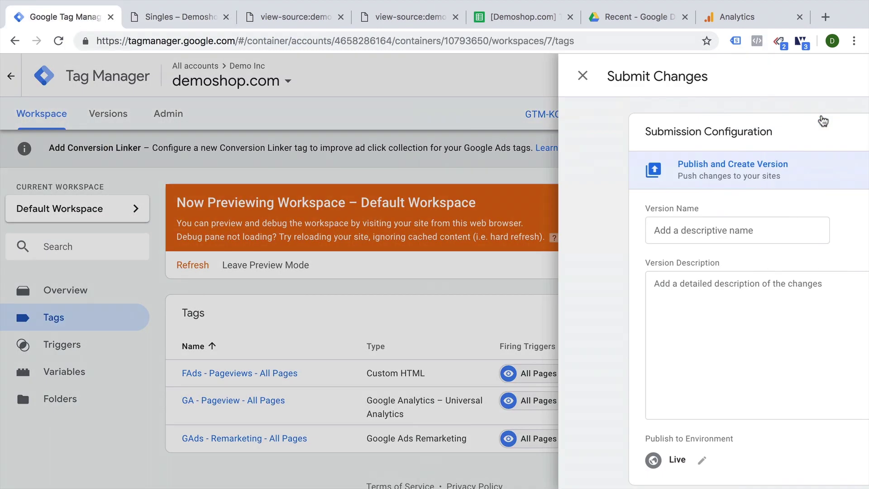
left_click(275, 235)
type("add GAds")
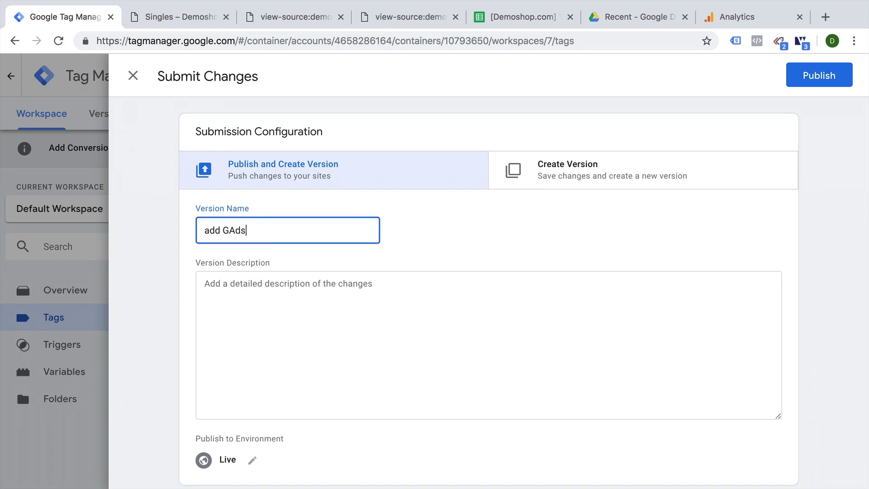
type(" Remarekting + FAds Pixe")
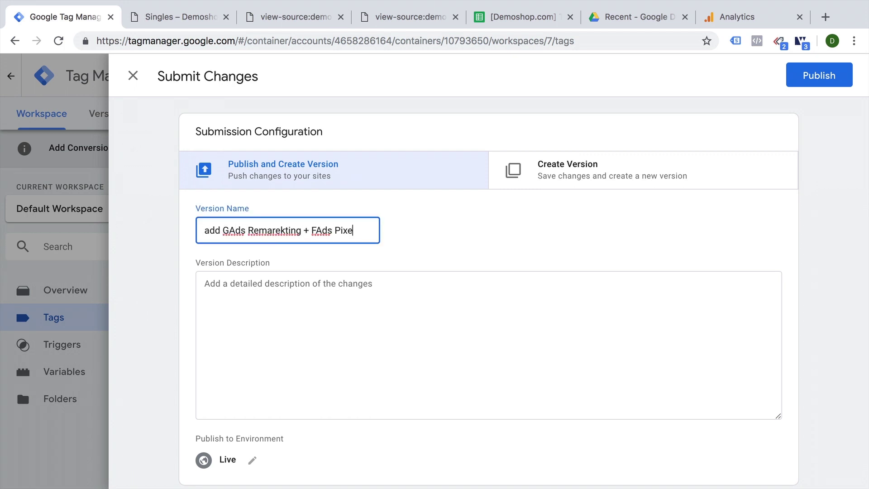
left_click(831, 77)
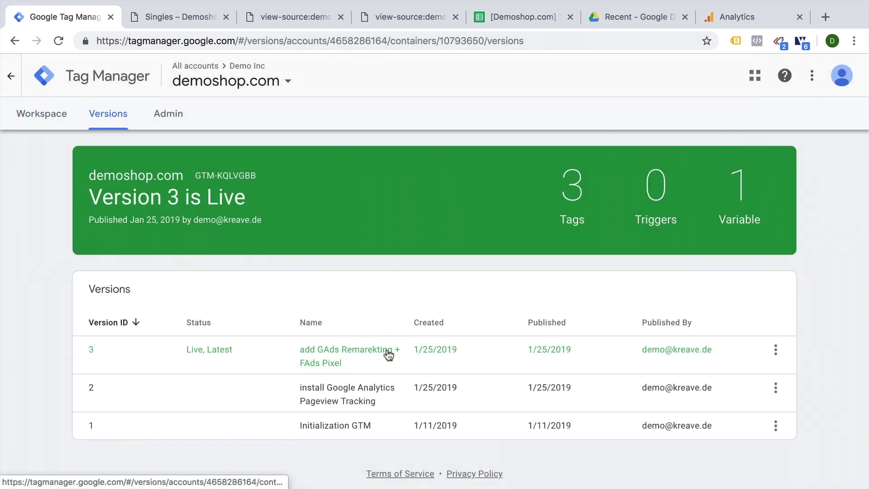
left_click(165, 17)
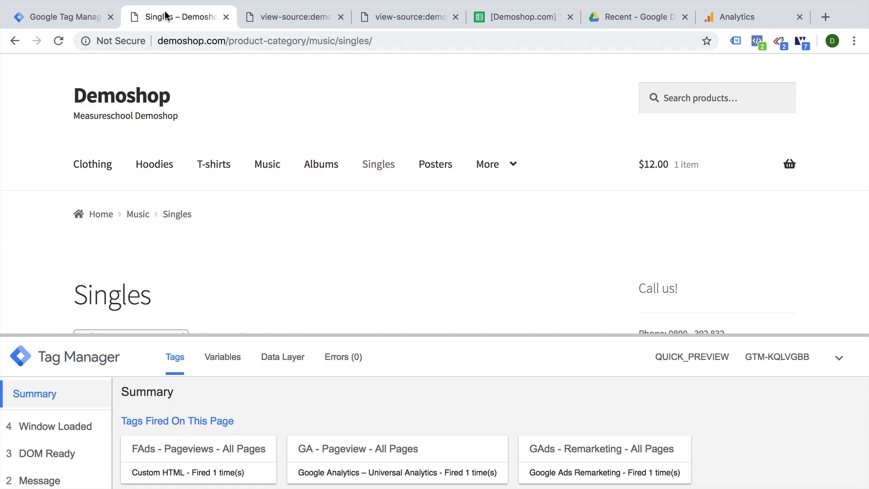
Navigate from the page source tab to demoshop.com/wp-admin/.
left_click(257, 20)
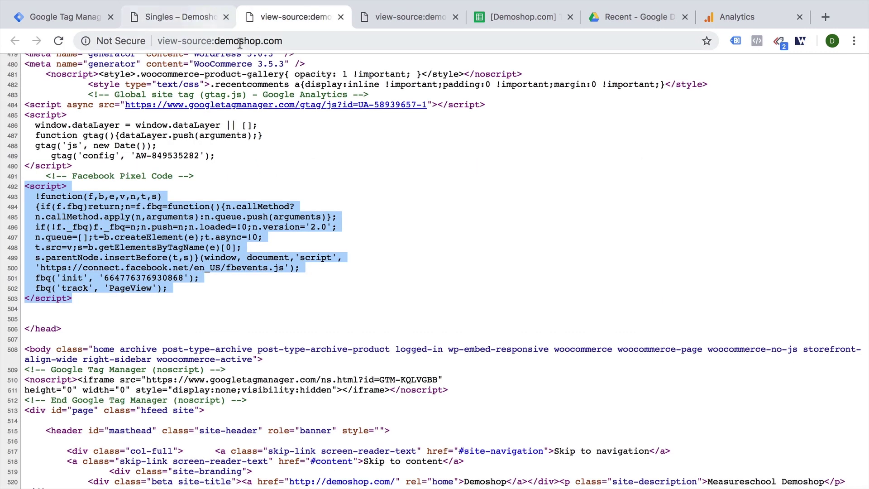
left_click(213, 41)
type("demoshop.com/")
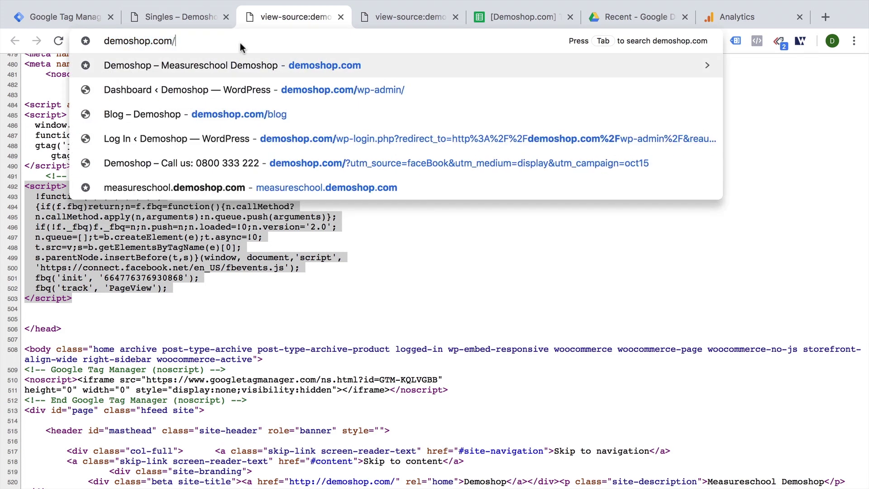
type("wp-admin/")
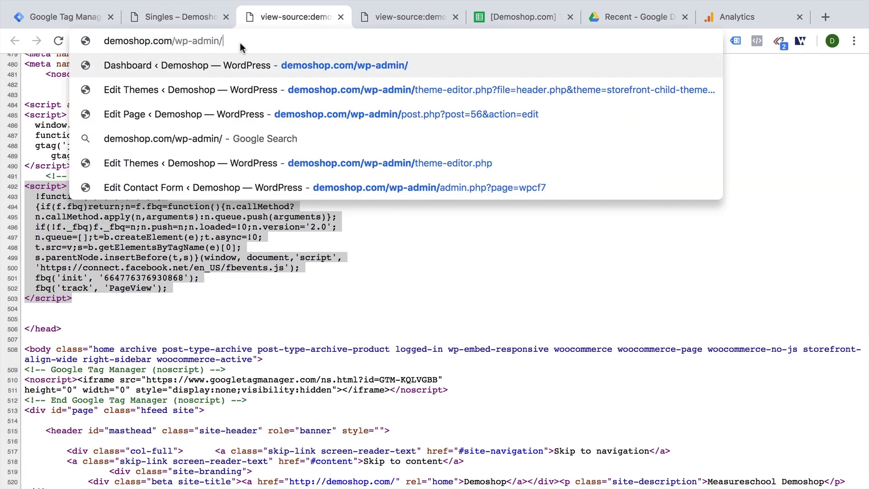
key("Return")
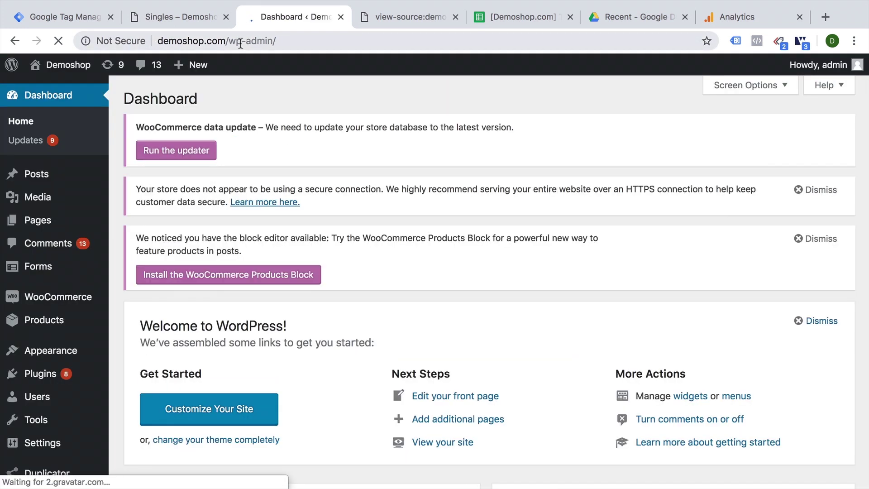
Open header.php in the theme file editor and delete the gtag and Facebook Pixel script blocks.
mouse_move(64, 353)
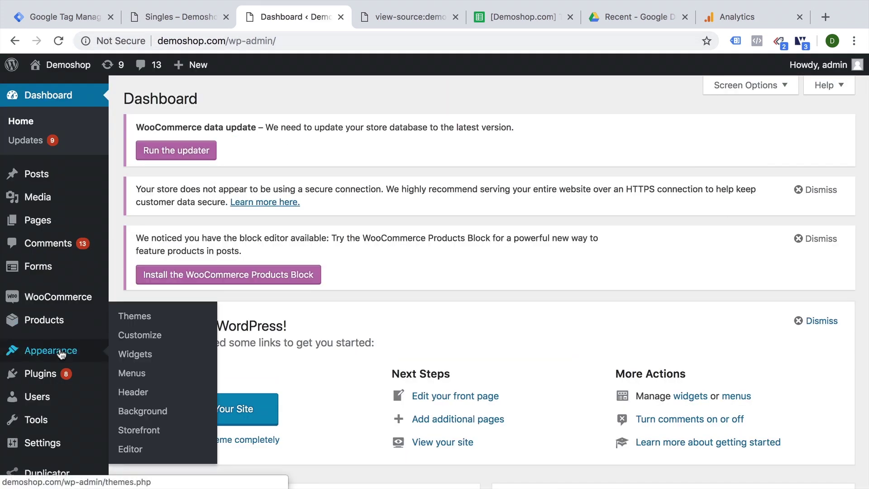
left_click(130, 450)
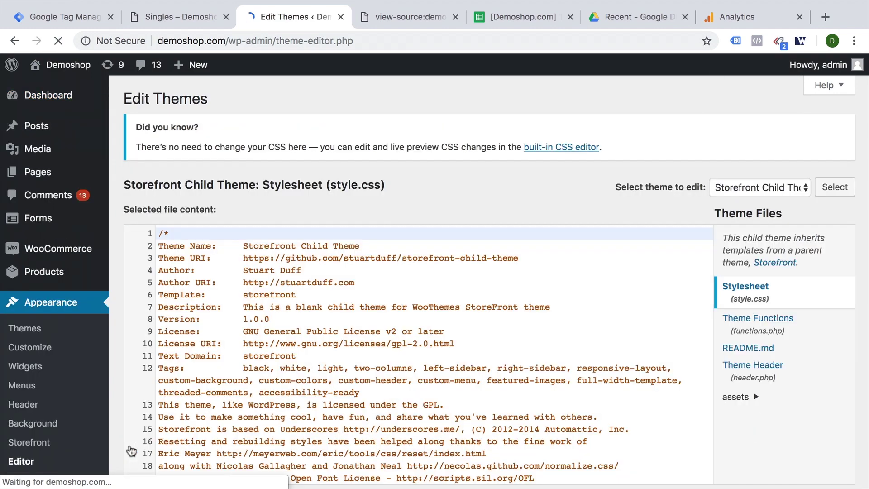
left_click(771, 369)
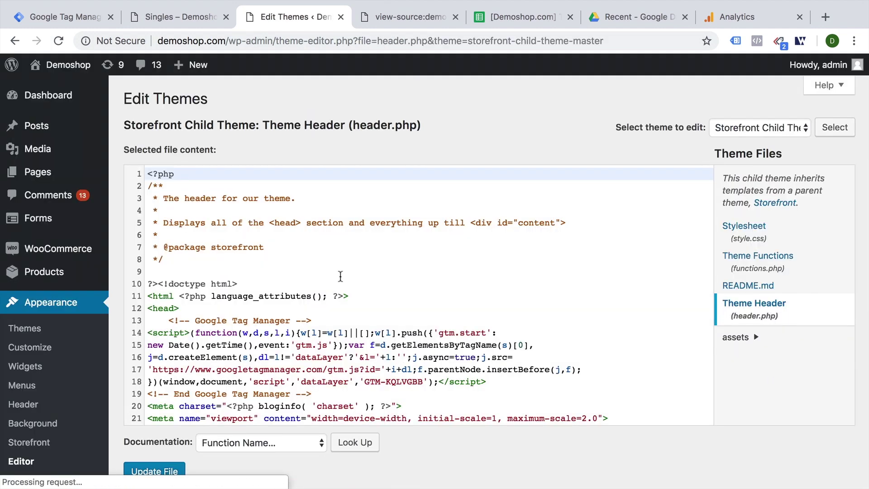
scroll(341, 276, "down", 10)
scroll(336, 276, "up", 3)
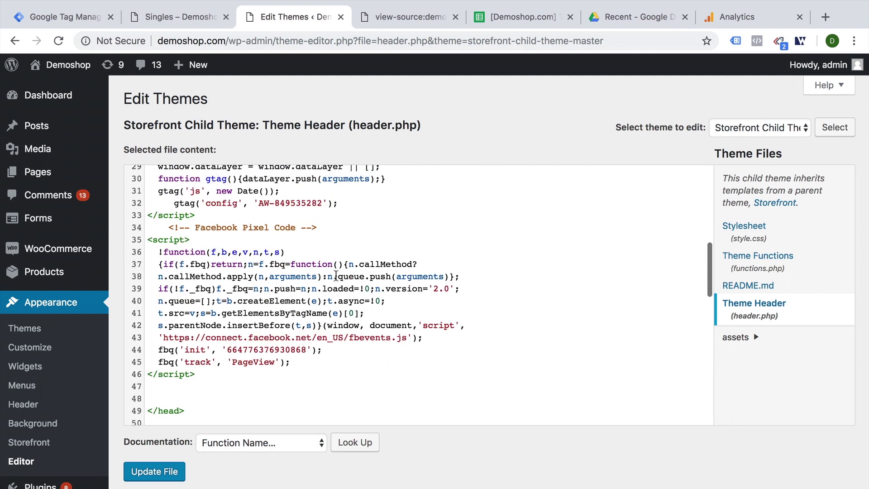
scroll(188, 233, "up", 1)
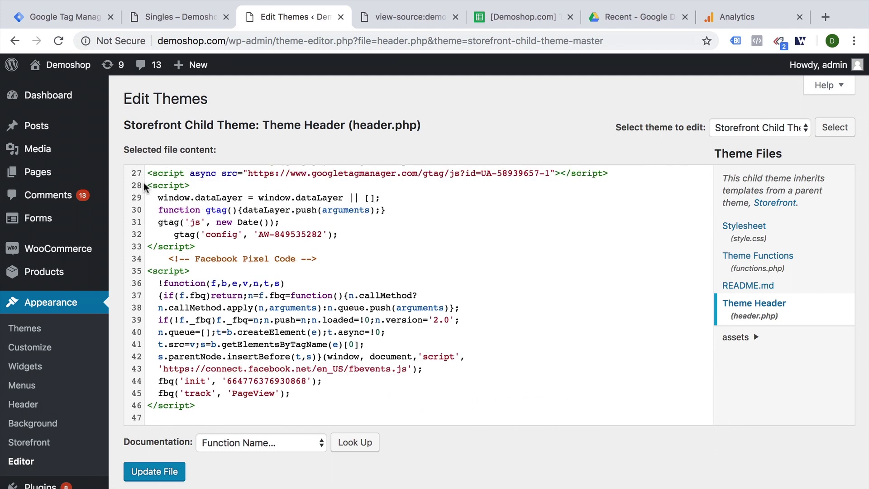
left_click_drag(146, 187, 313, 405)
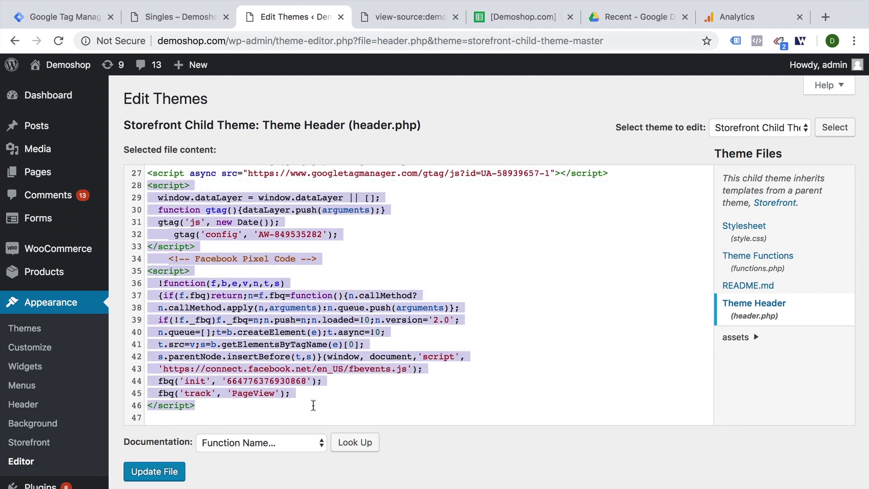
key("BackSpace")
key("BackSpace")
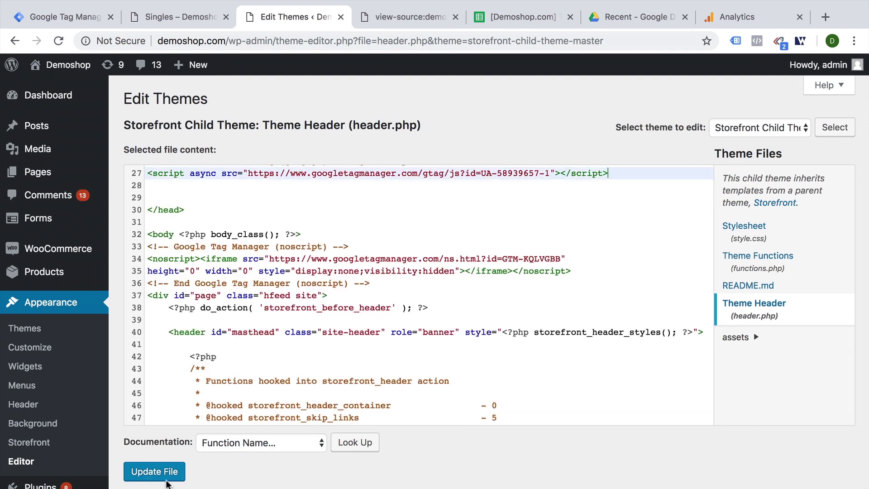
Remove the leftover gtag loader line, update header.php, and open the live Demoshop site.
scroll(285, 272, "up", 3)
left_click_drag(621, 254, 138, 246)
key("BackSpace")
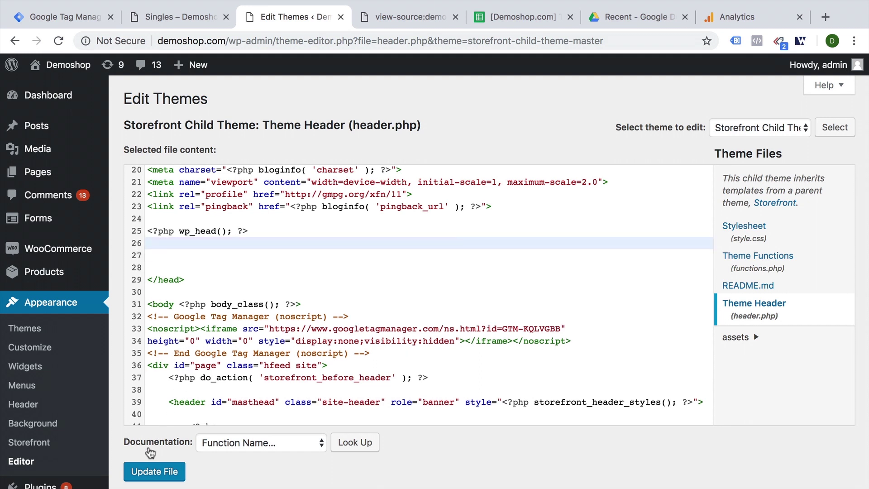
left_click(145, 471)
mouse_move(55, 67)
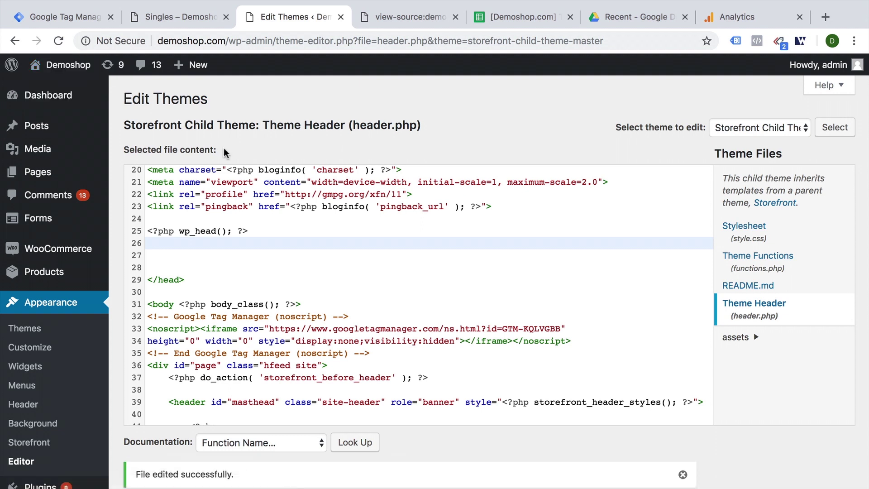
left_click(48, 68)
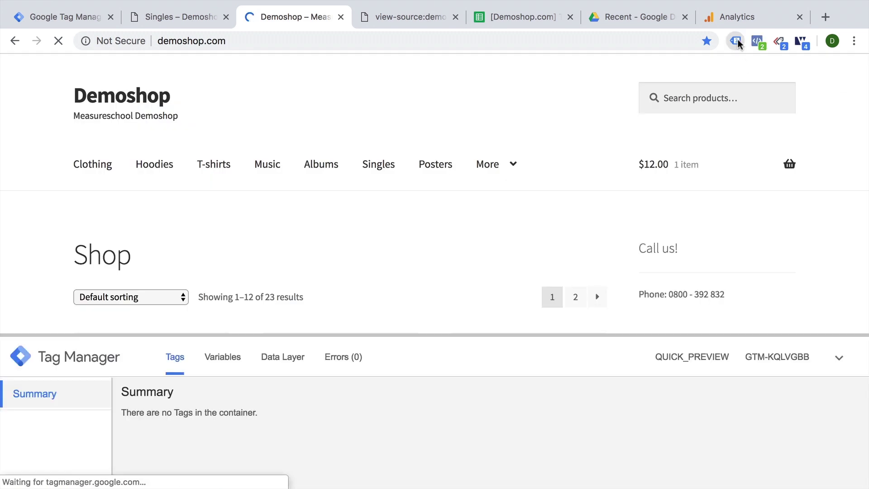
Confirm in Tag Assistant and Pixel Helper that the Google tags and Facebook pixel still fire.
left_click(735, 41)
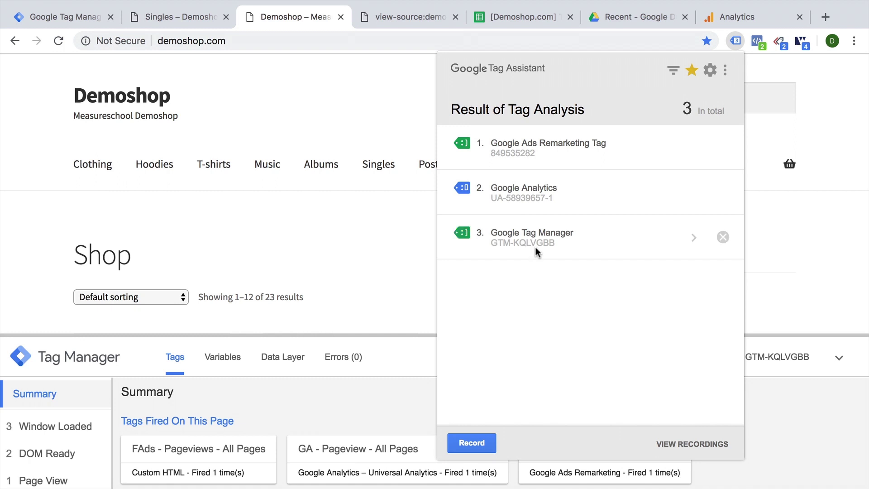
left_click(757, 41)
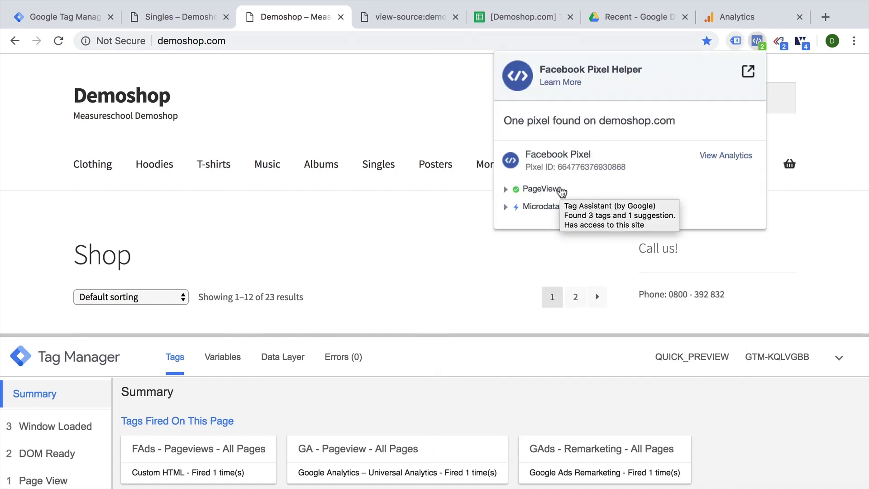
left_click(355, 422)
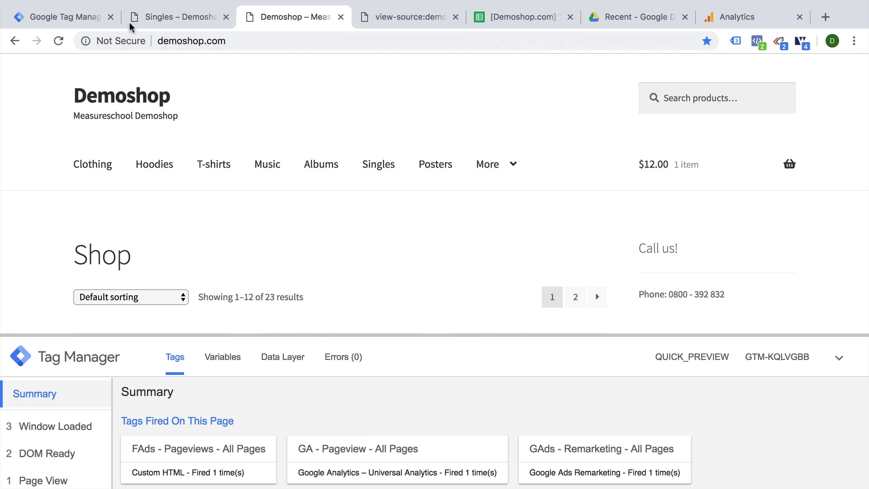
Leave Tag Manager preview mode from the workspace overview and reload the Singles page.
left_click(75, 17)
left_click(53, 115)
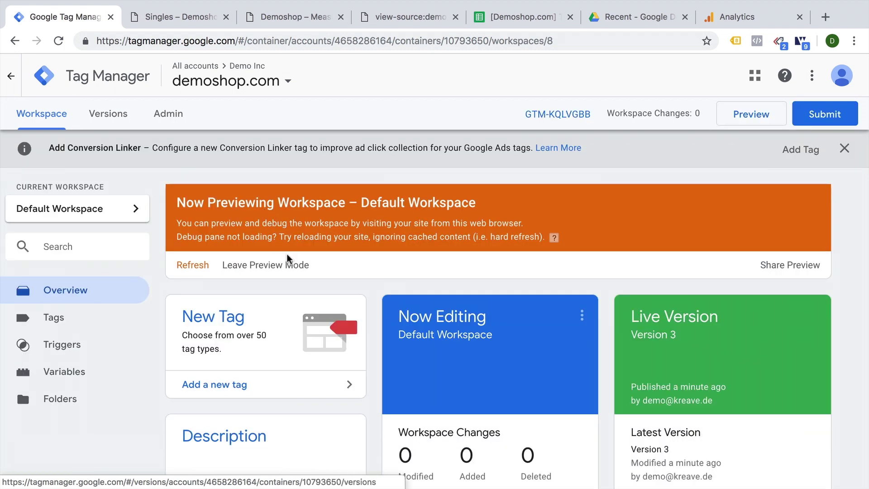
left_click(285, 265)
left_click(535, 215)
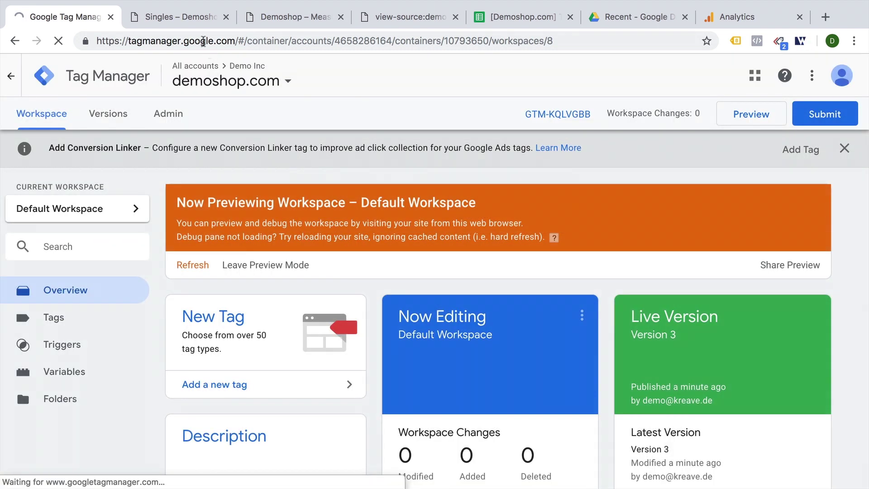
left_click(185, 16)
left_click(58, 41)
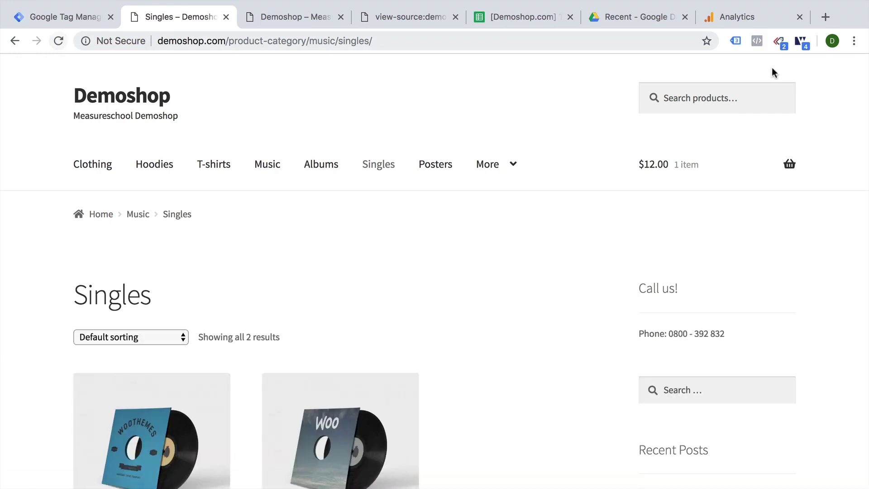
Check that the Google tags and the Facebook pixel fire on the Singles page.
left_click(737, 42)
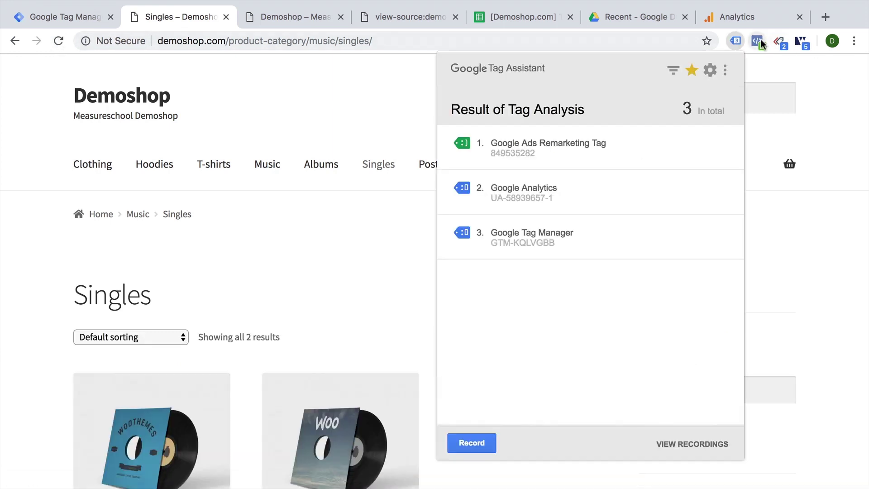
left_click(760, 42)
left_click(456, 179)
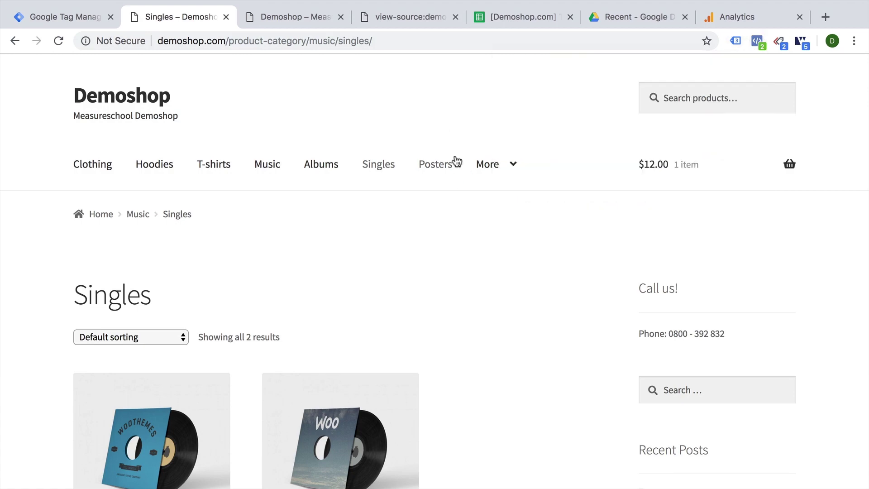
Verify the Singles page source head holds only the GTM-KQLVGBB snippet, then return to the Tag Plan sheet.
right_click(460, 248)
left_click(516, 374)
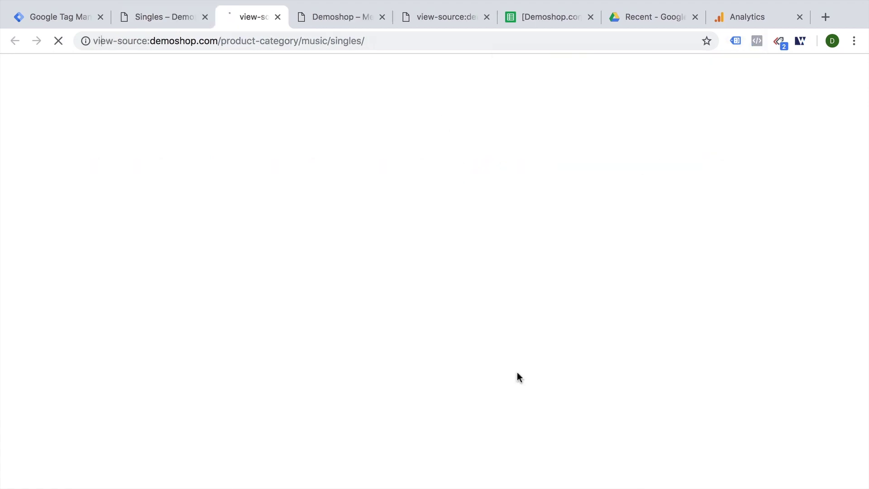
scroll(366, 310, "down", 20)
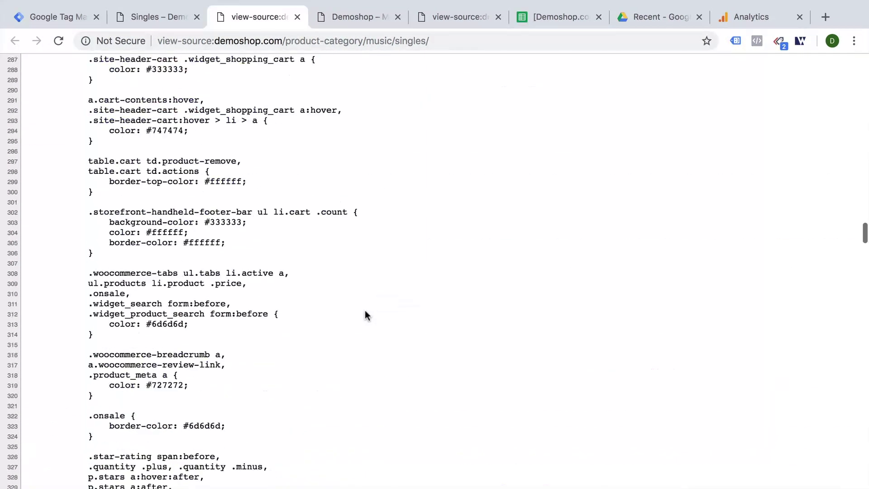
scroll(366, 315, "down", 20)
scroll(366, 314, "up", 5)
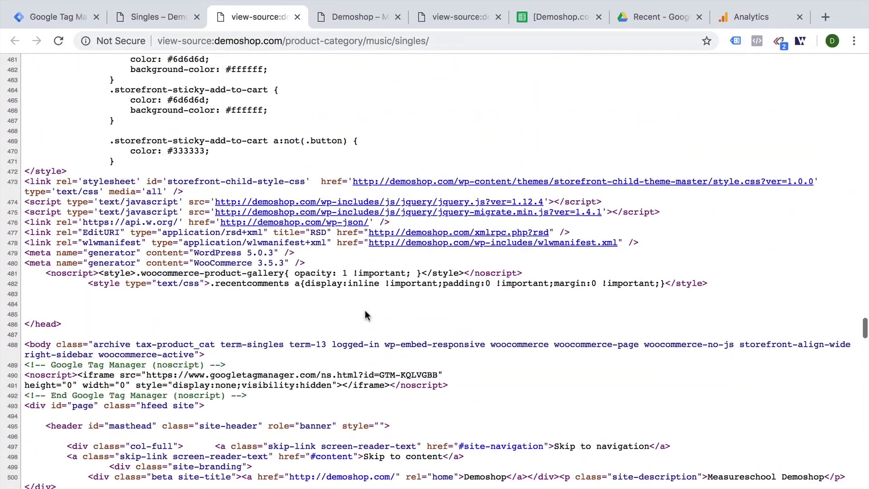
scroll(366, 315, "down", 1)
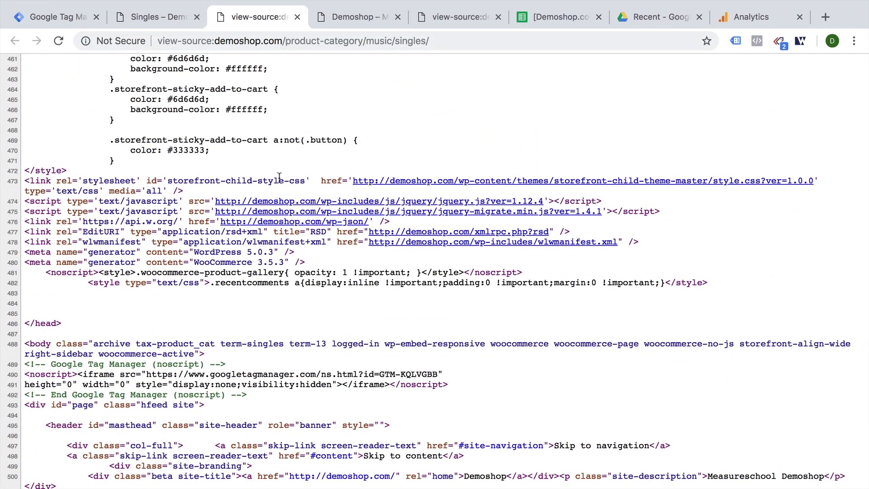
left_click(355, 17)
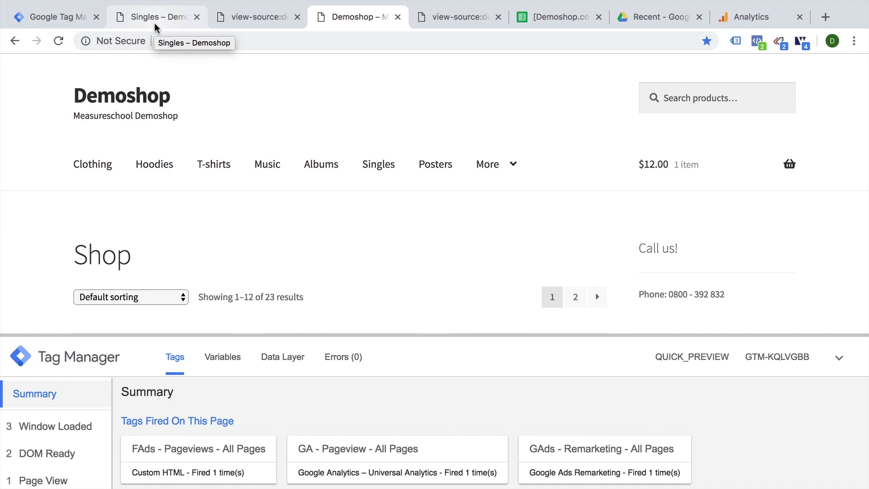
left_click(536, 24)
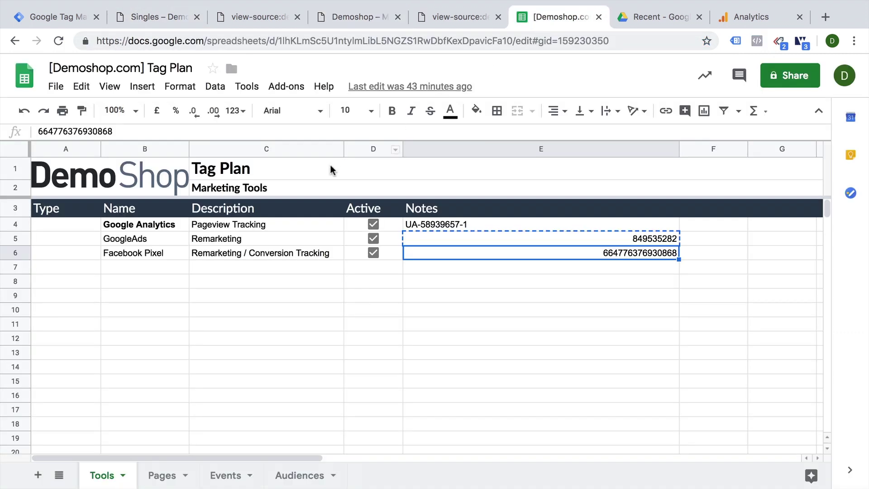